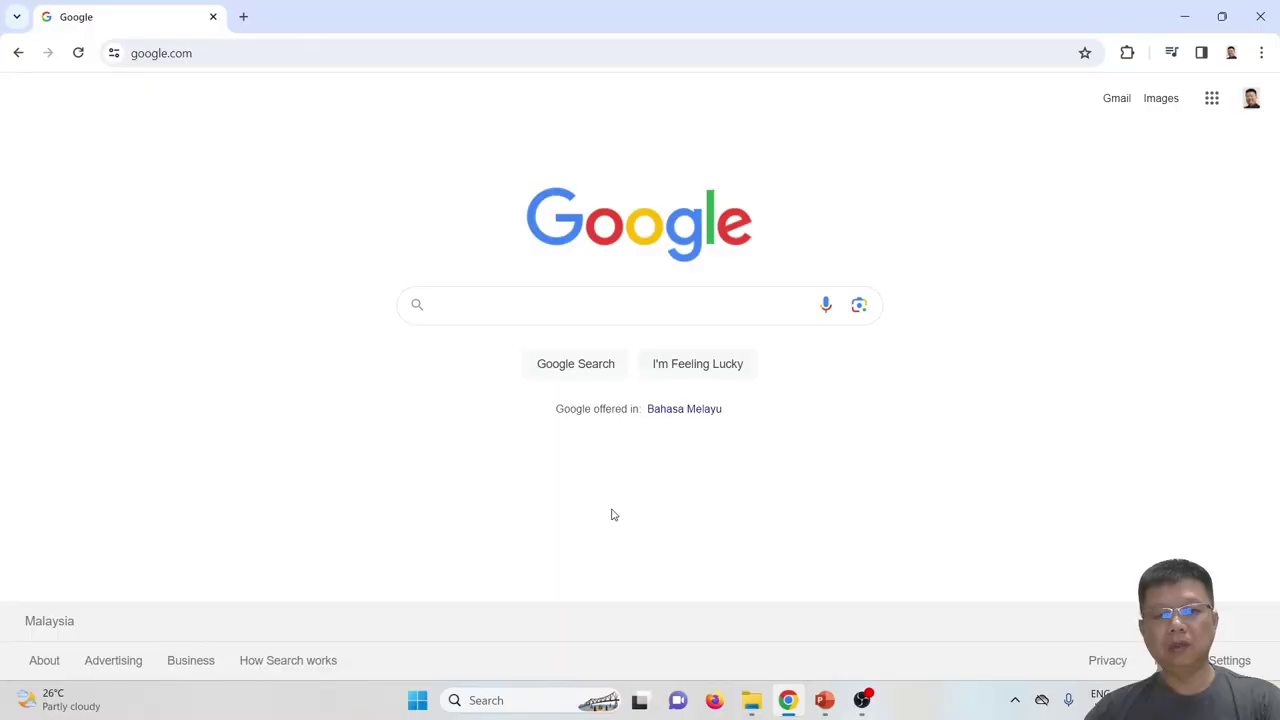
- Search Windows for 'microsoft excel', then dismiss the results and return to the browser
click(494, 704)
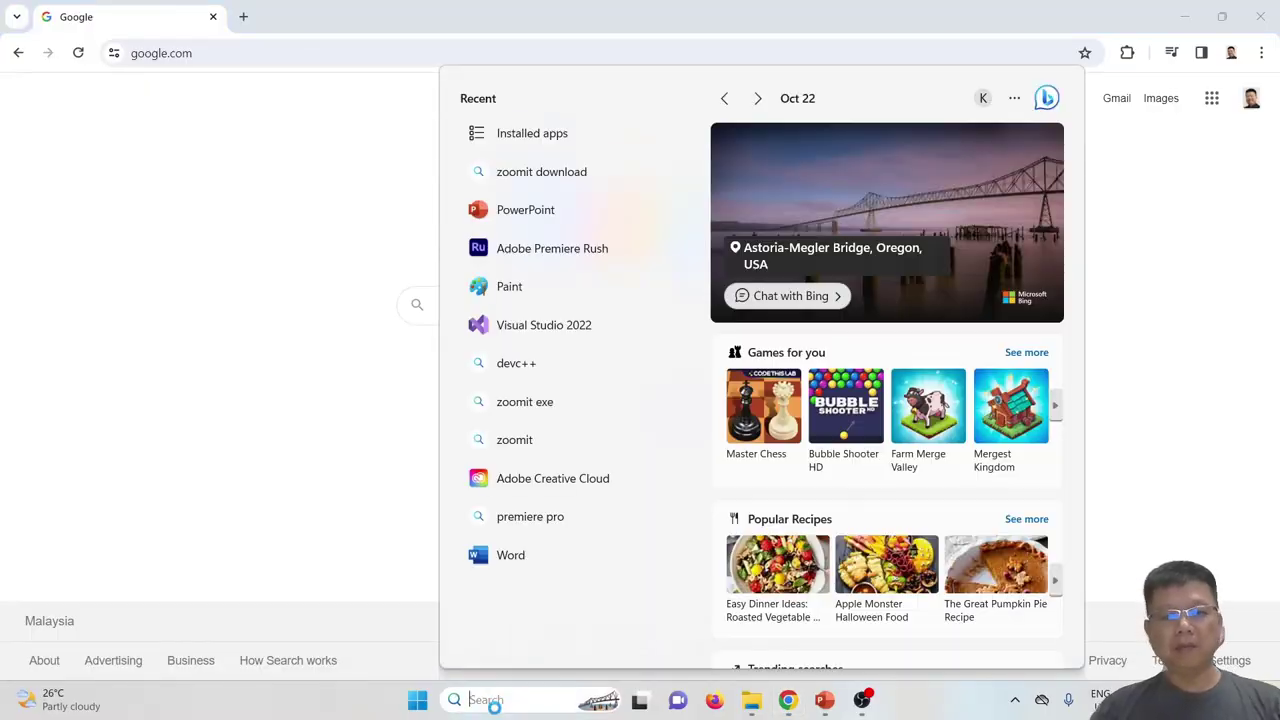
text(micr)
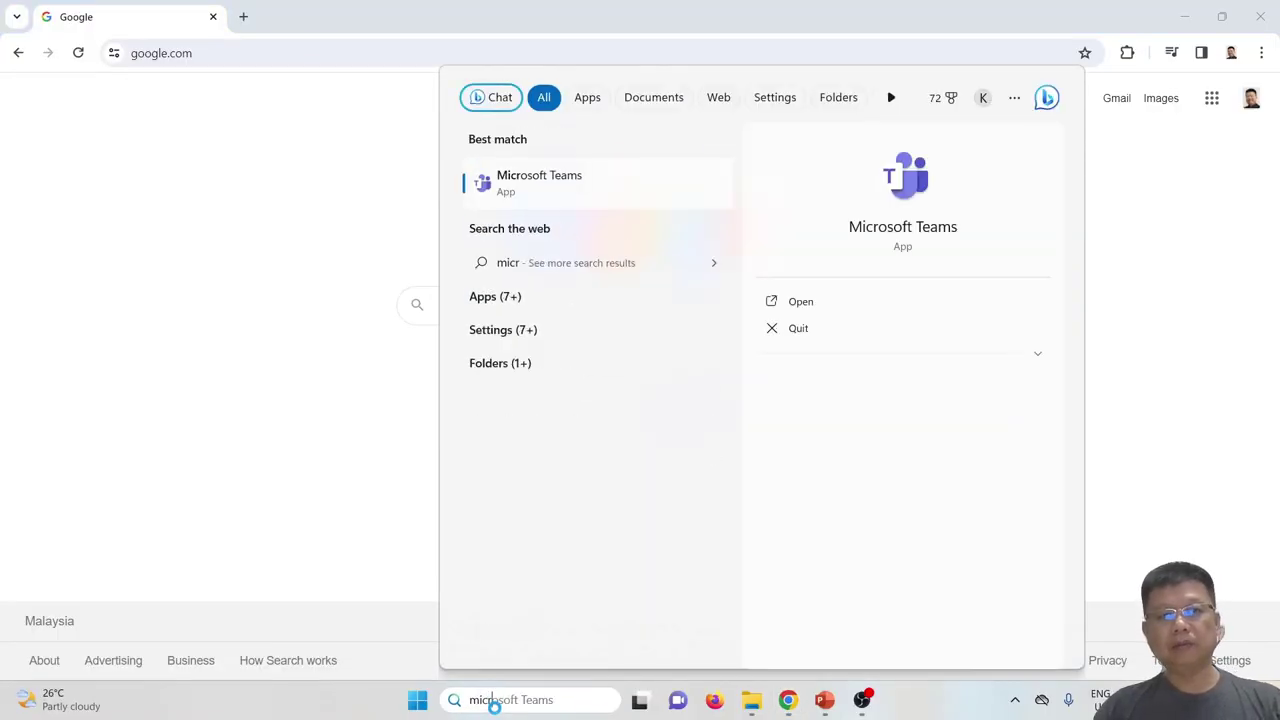
text(osoft excel)
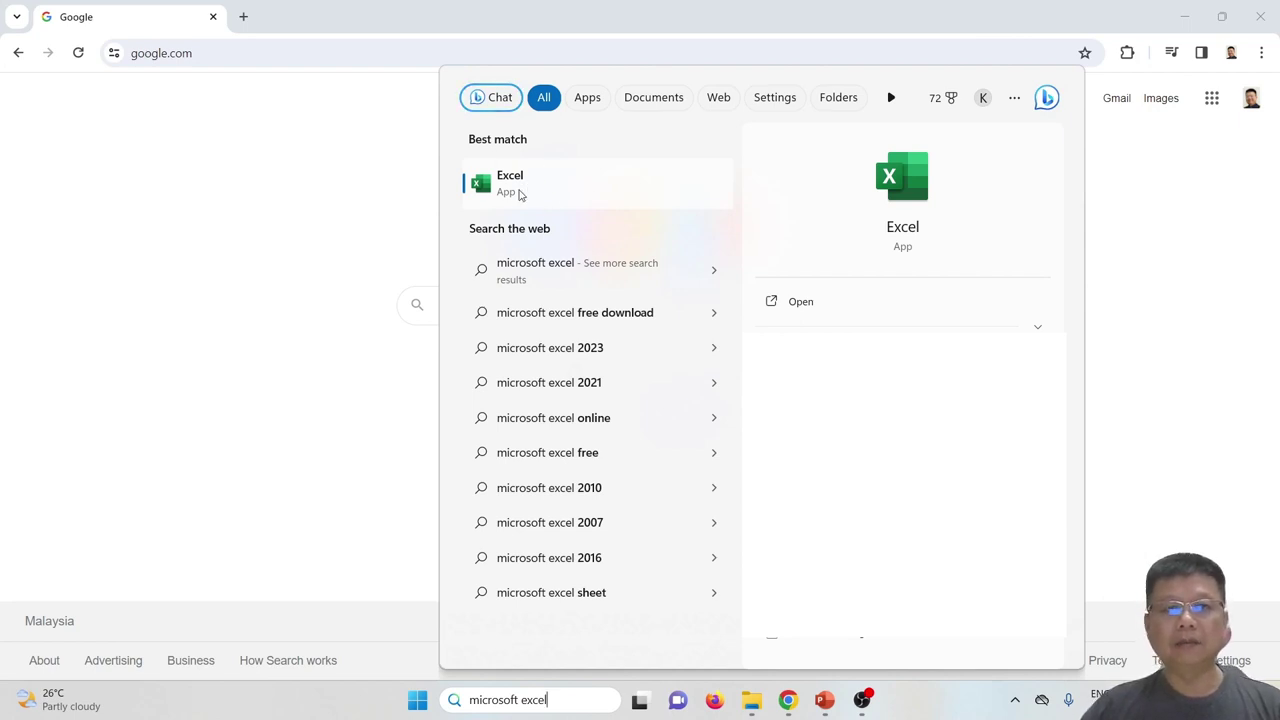
click(499, 11)
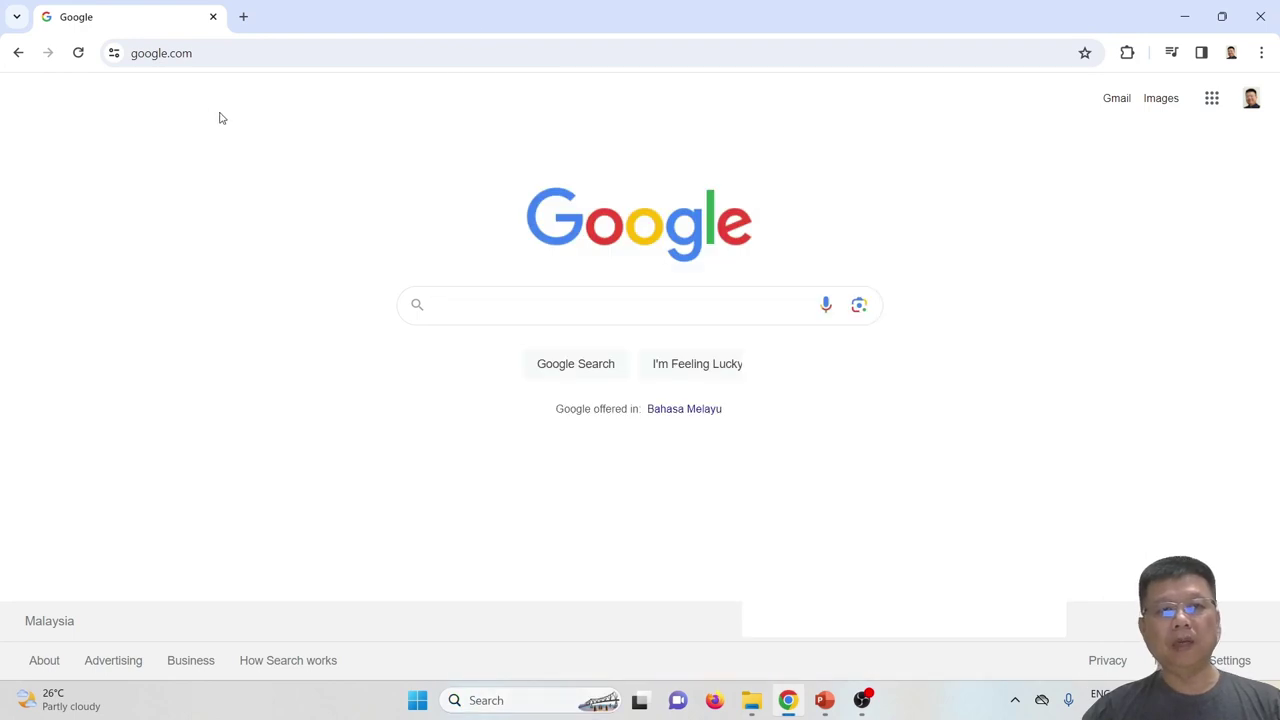
- Search Google for 'microsoft 365' using the autocomplete suggestion
click(603, 322)
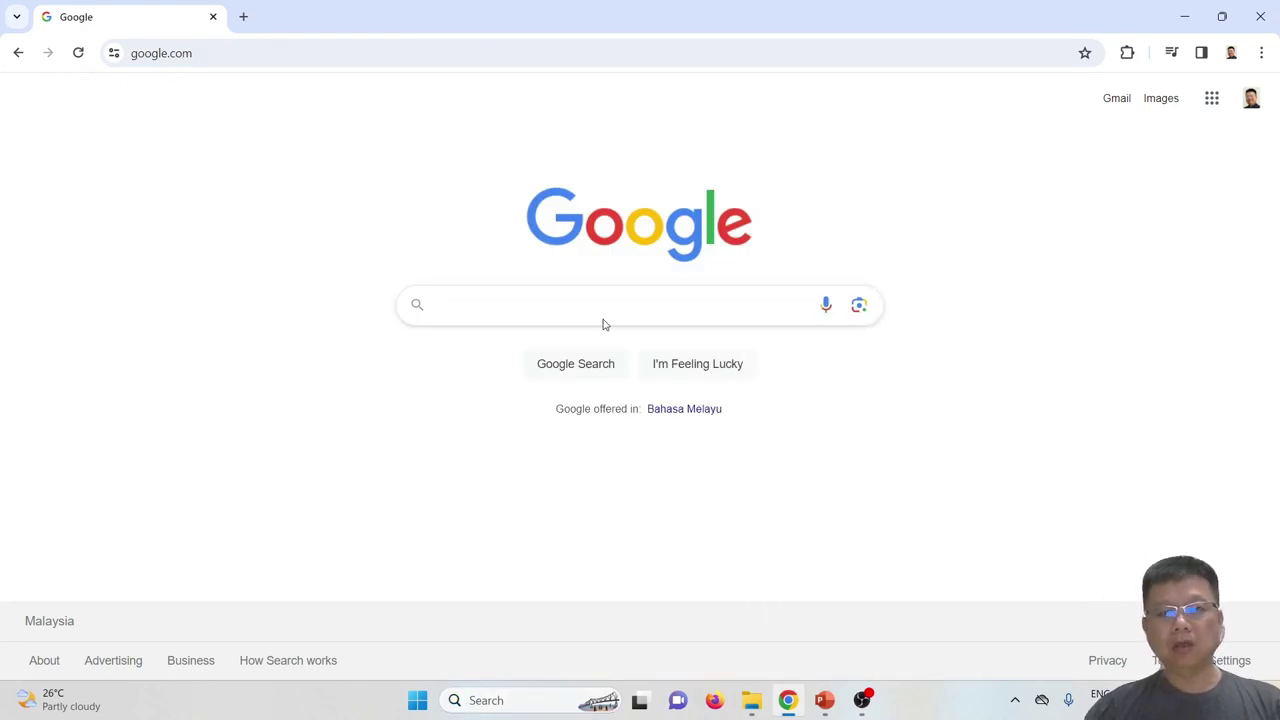
text(micfroso)
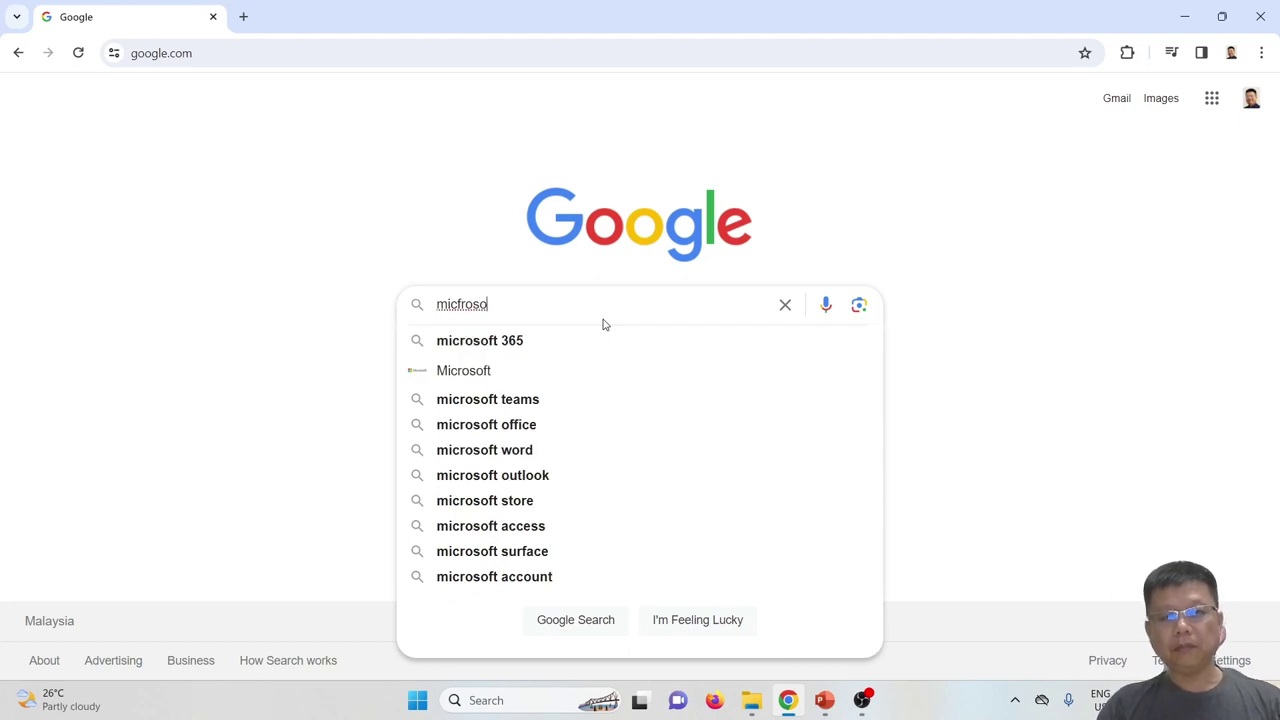
key(Down)
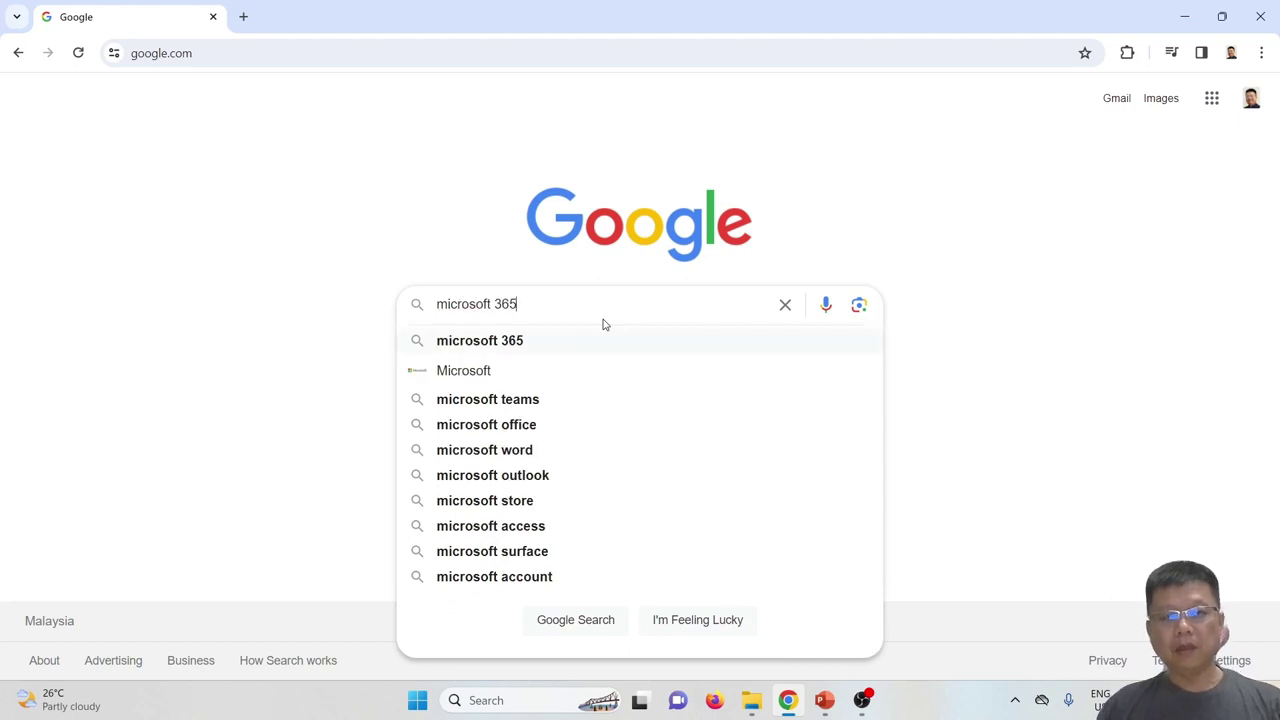
key(Return)
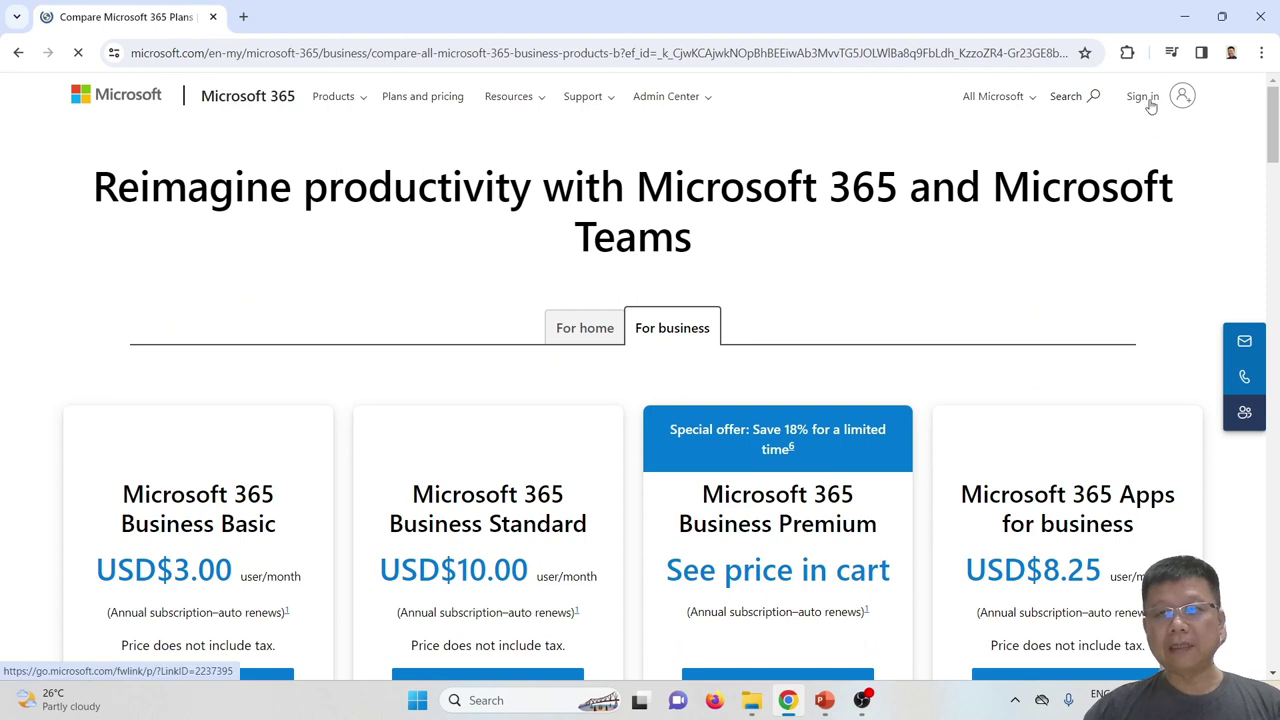
- Sign in, download the Microsoft 365 apps installer, and run OfficeSetup.exe
click(1148, 100)
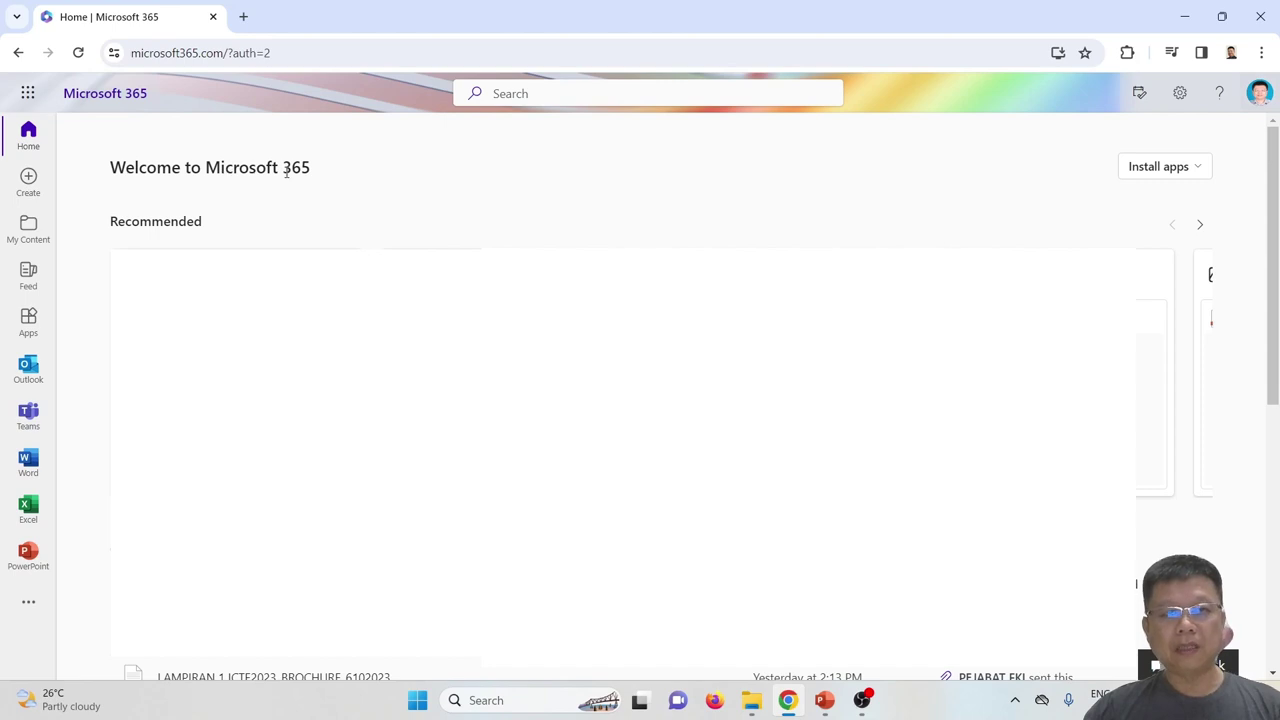
click(1203, 172)
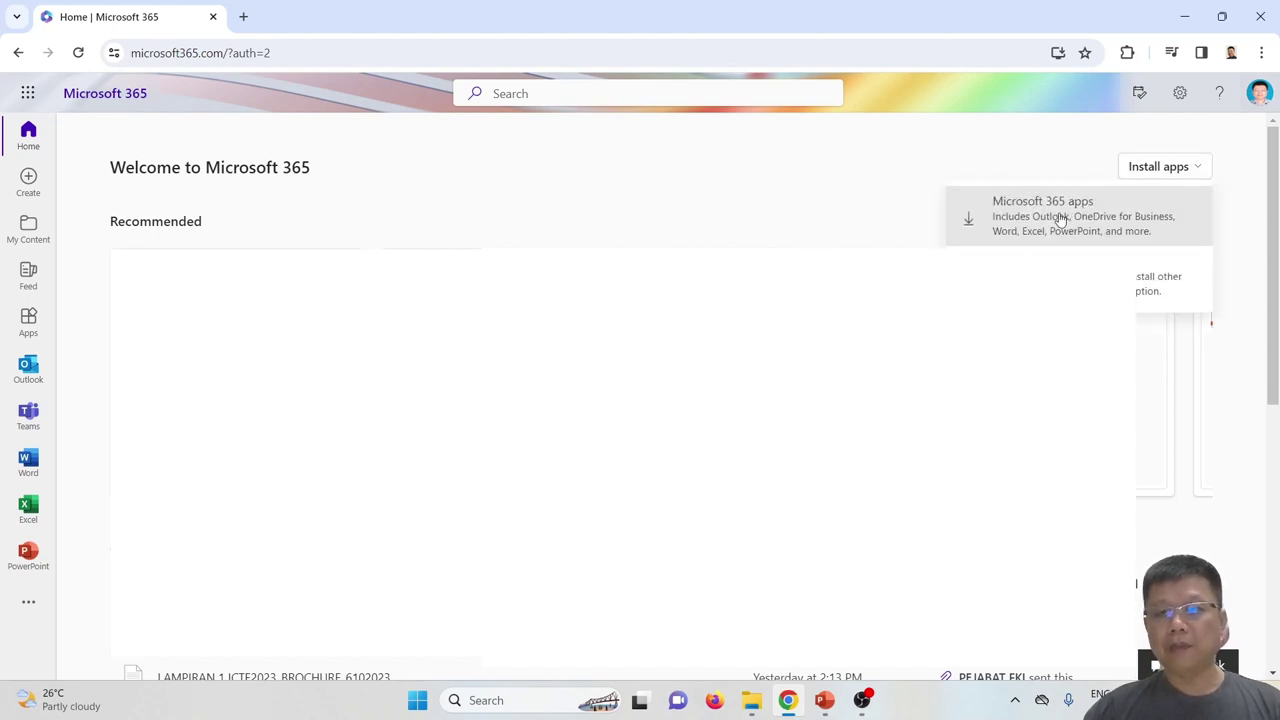
click(1108, 220)
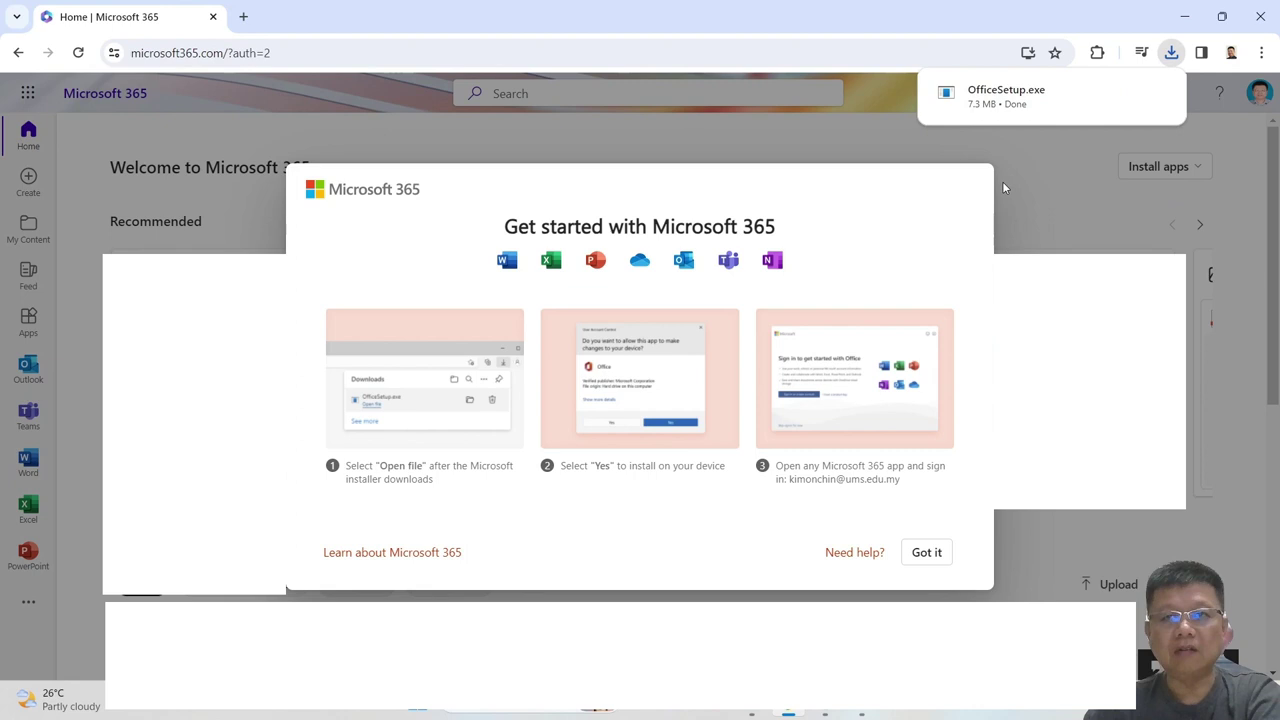
right_click(982, 97)
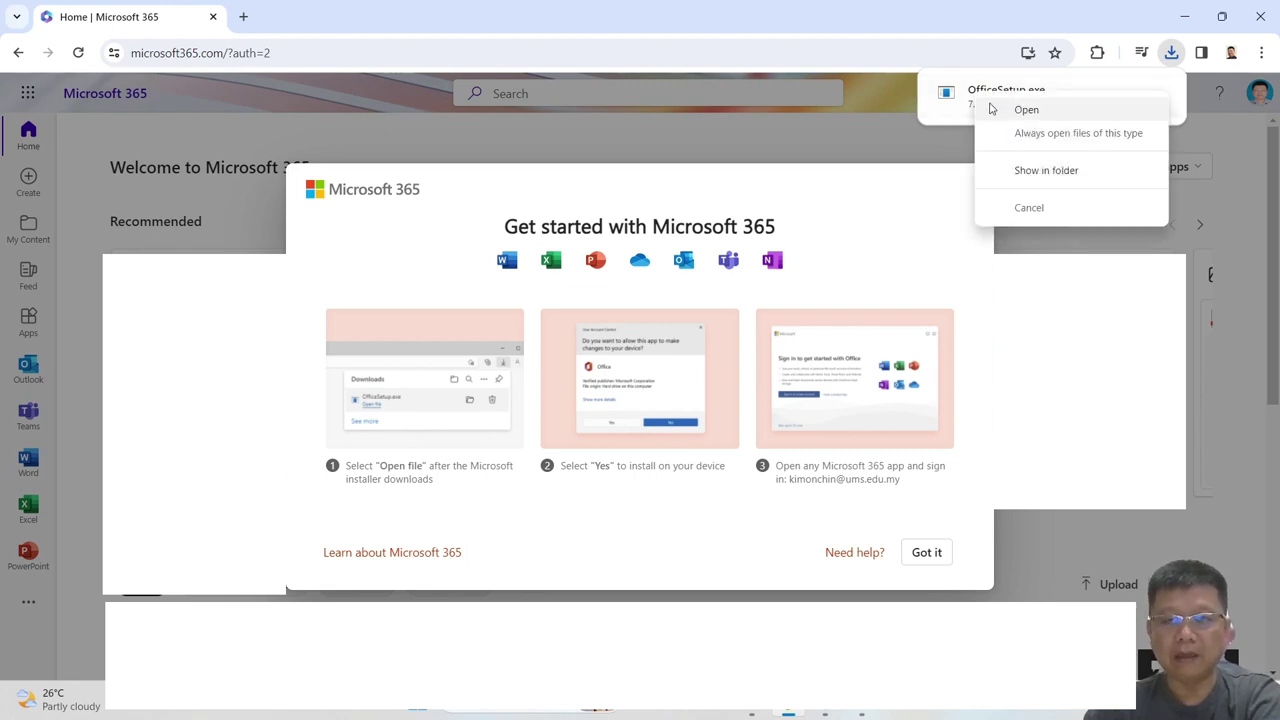
click(1024, 110)
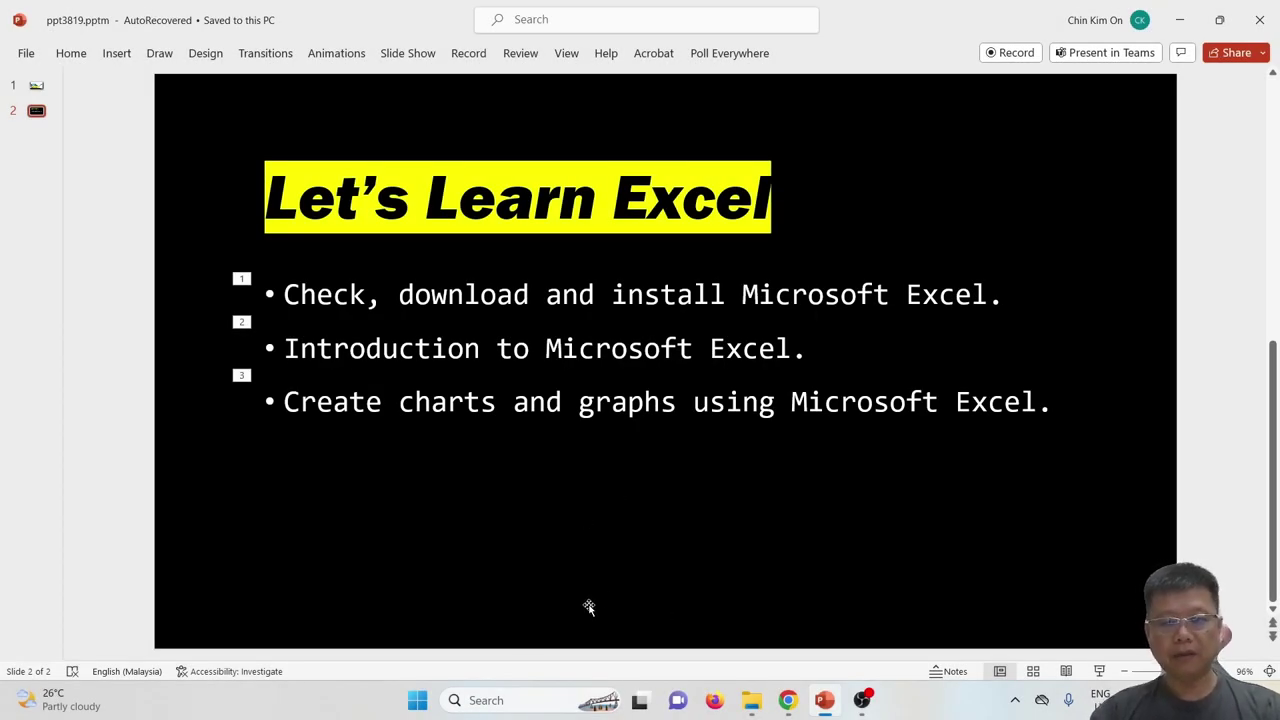
- Find 'excel' in Windows Search and run it as administrator
click(494, 699)
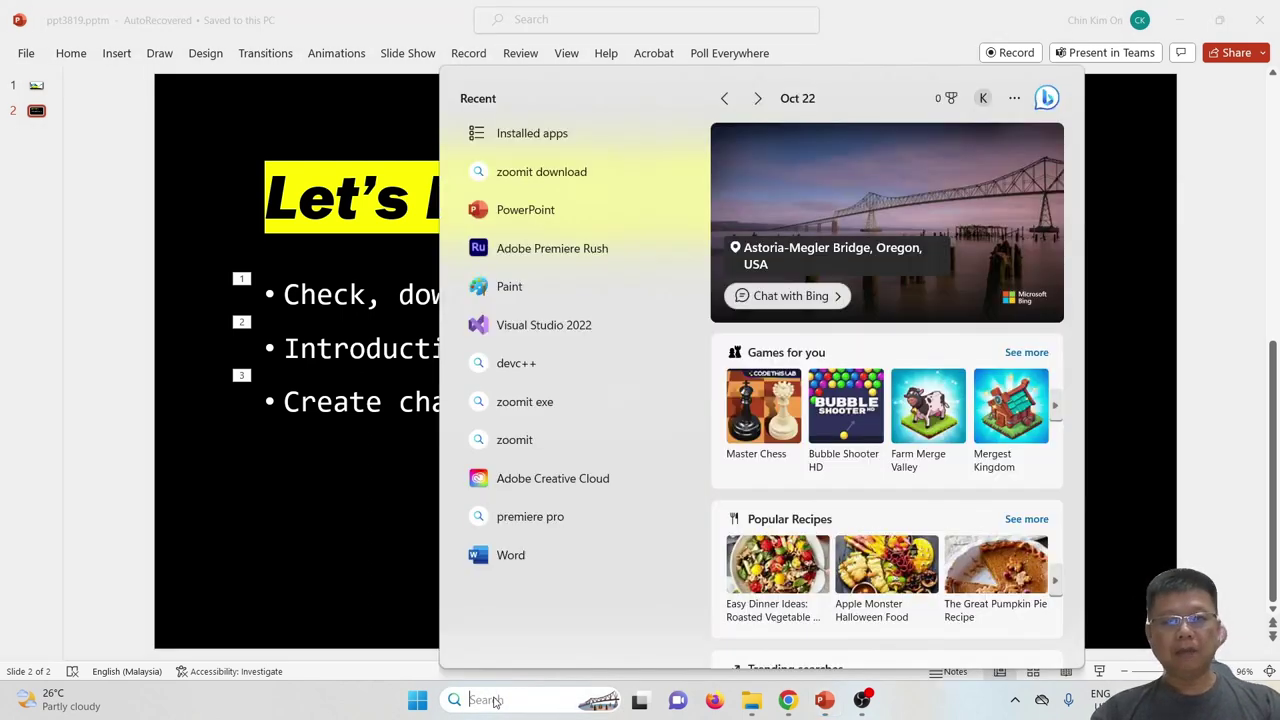
text(excel)
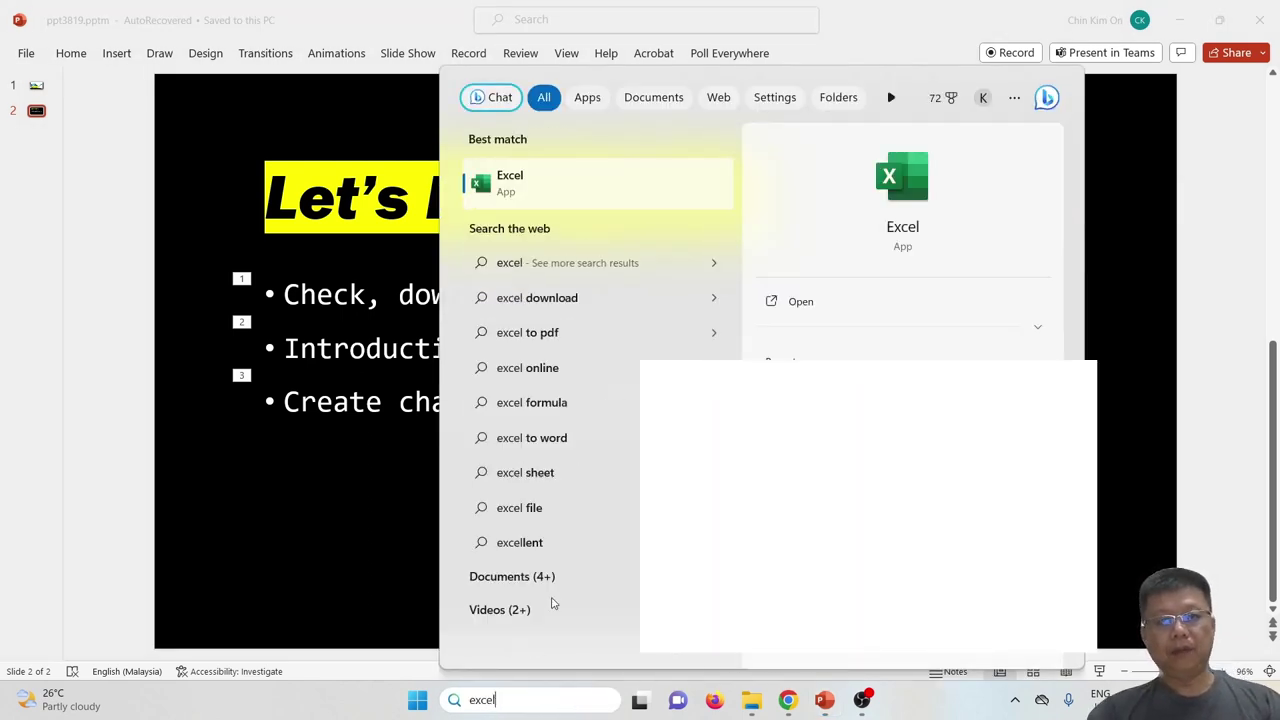
right_click(528, 198)
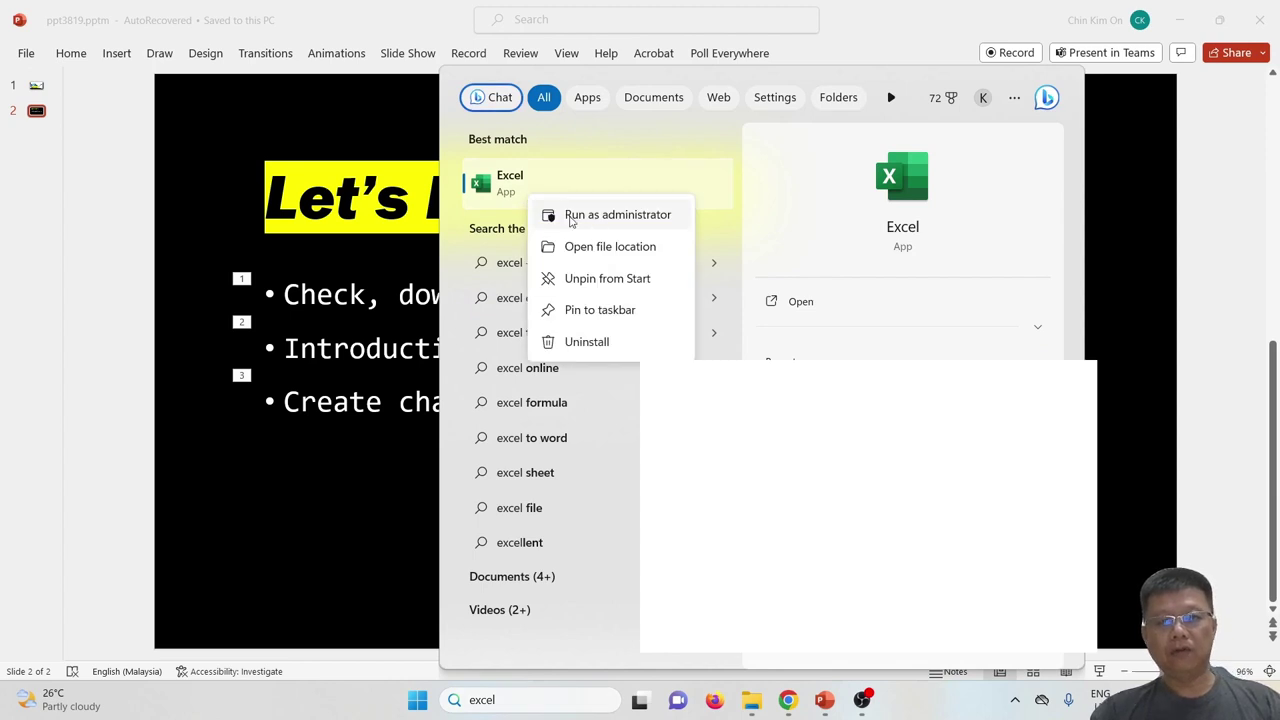
click(617, 219)
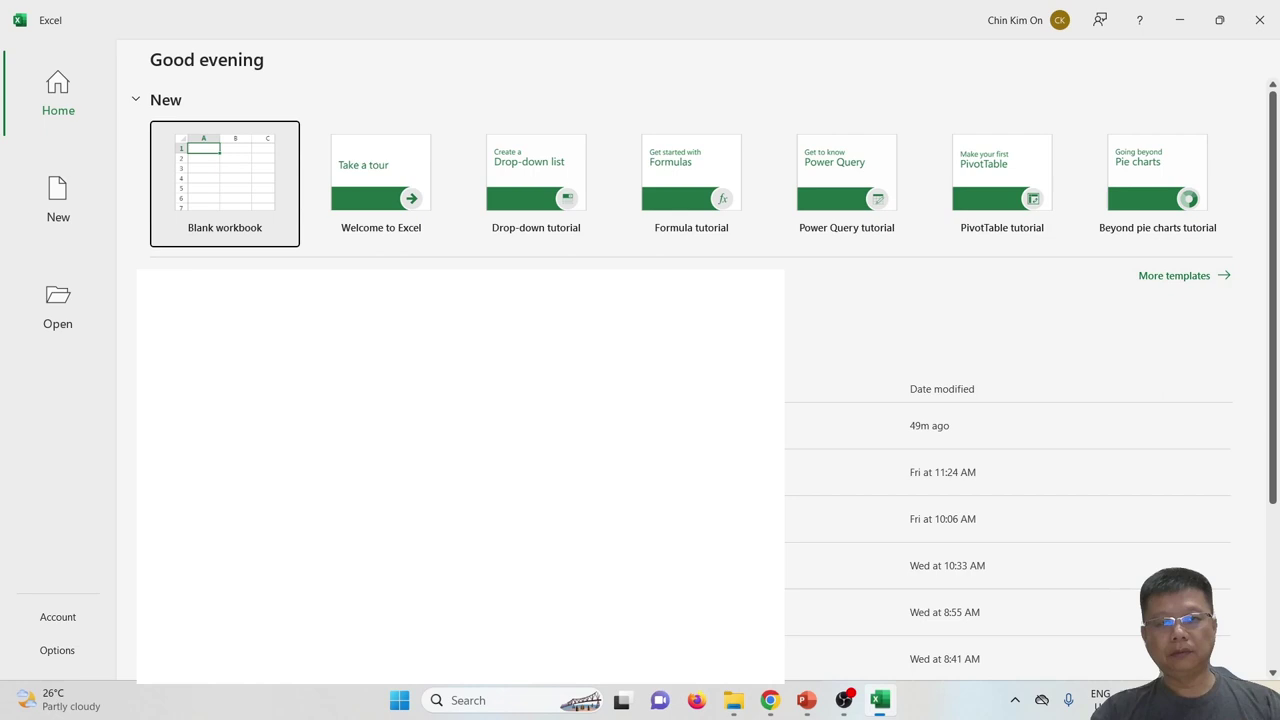
- Create a blank workbook, select cell C2, and browse the Formulas and View tabs
click(246, 196)
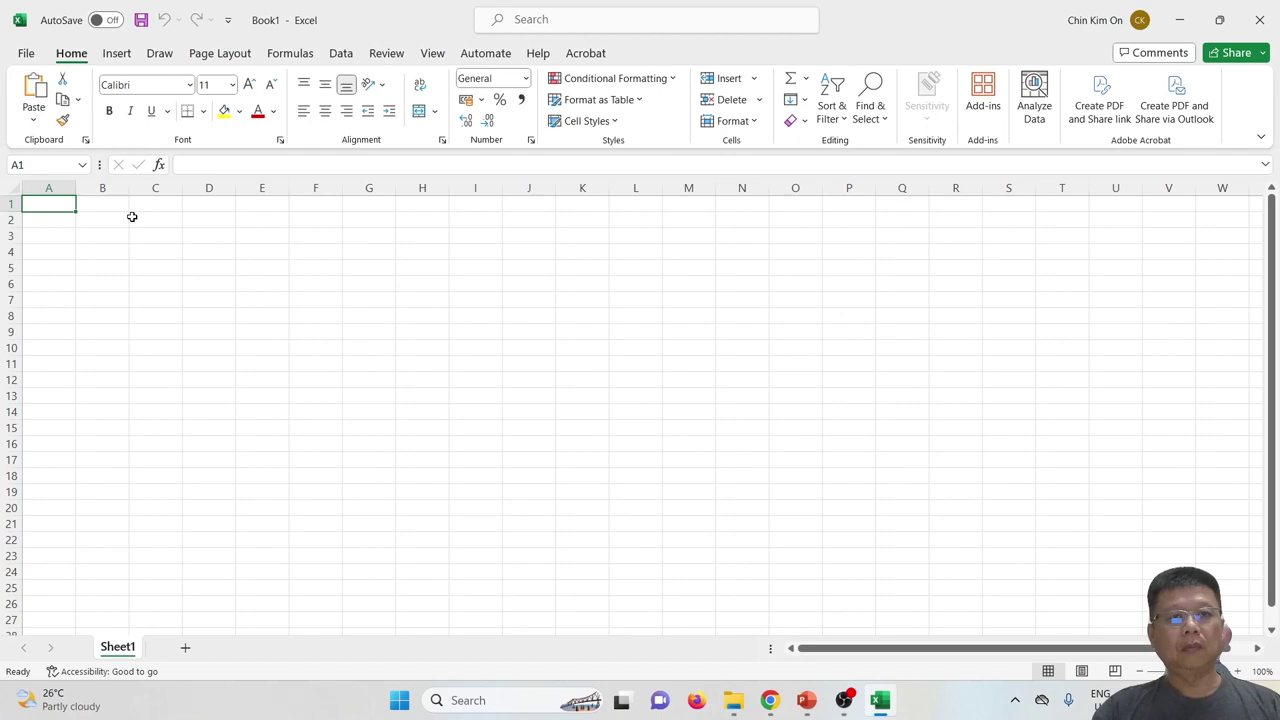
click(135, 219)
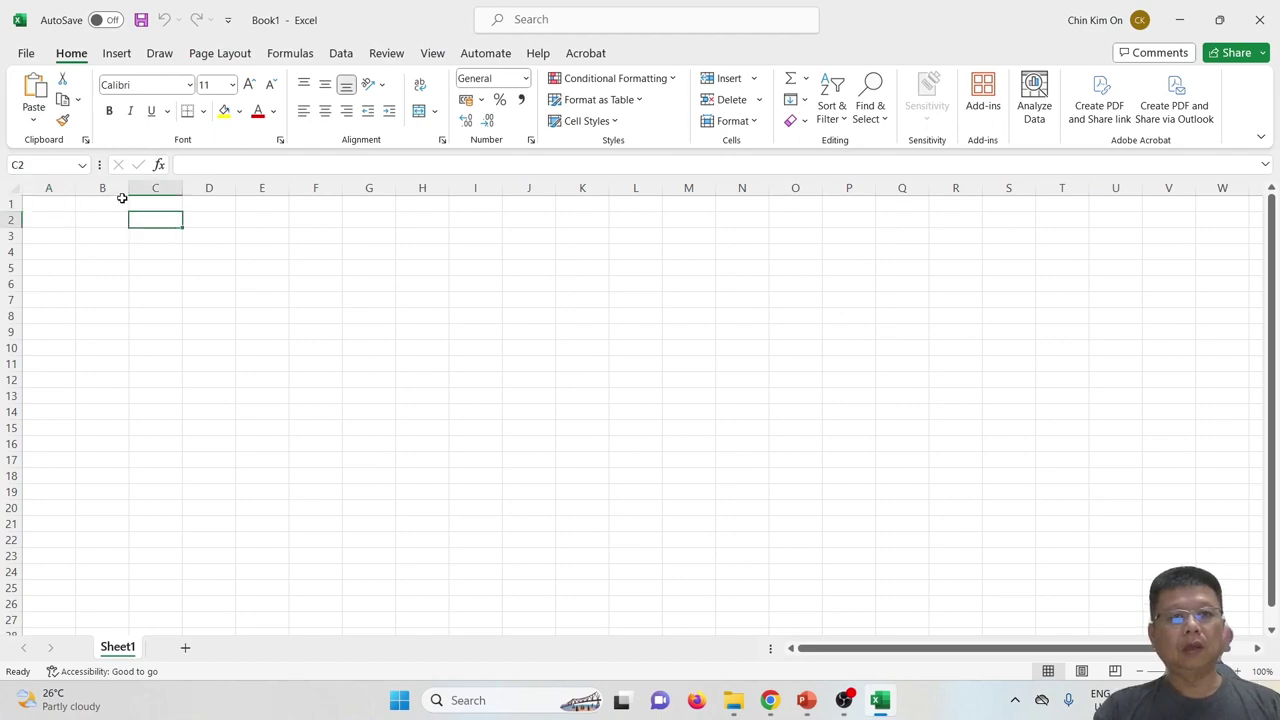
click(290, 56)
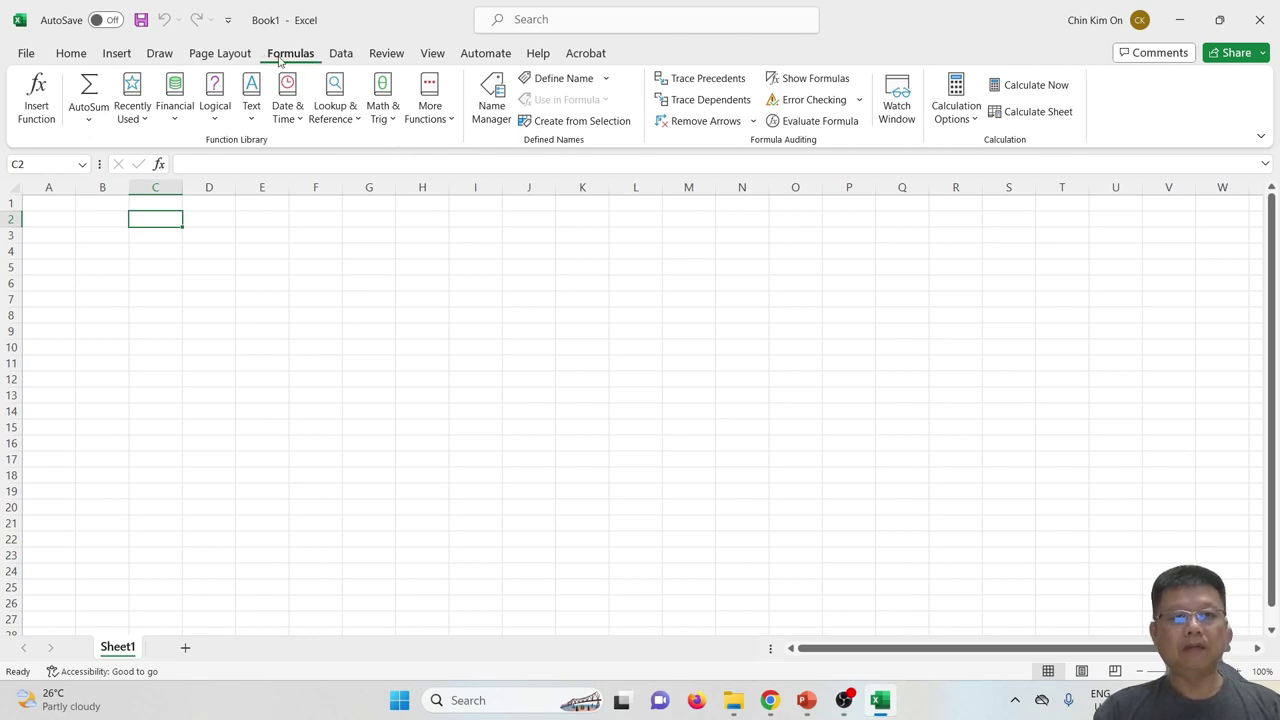
click(433, 55)
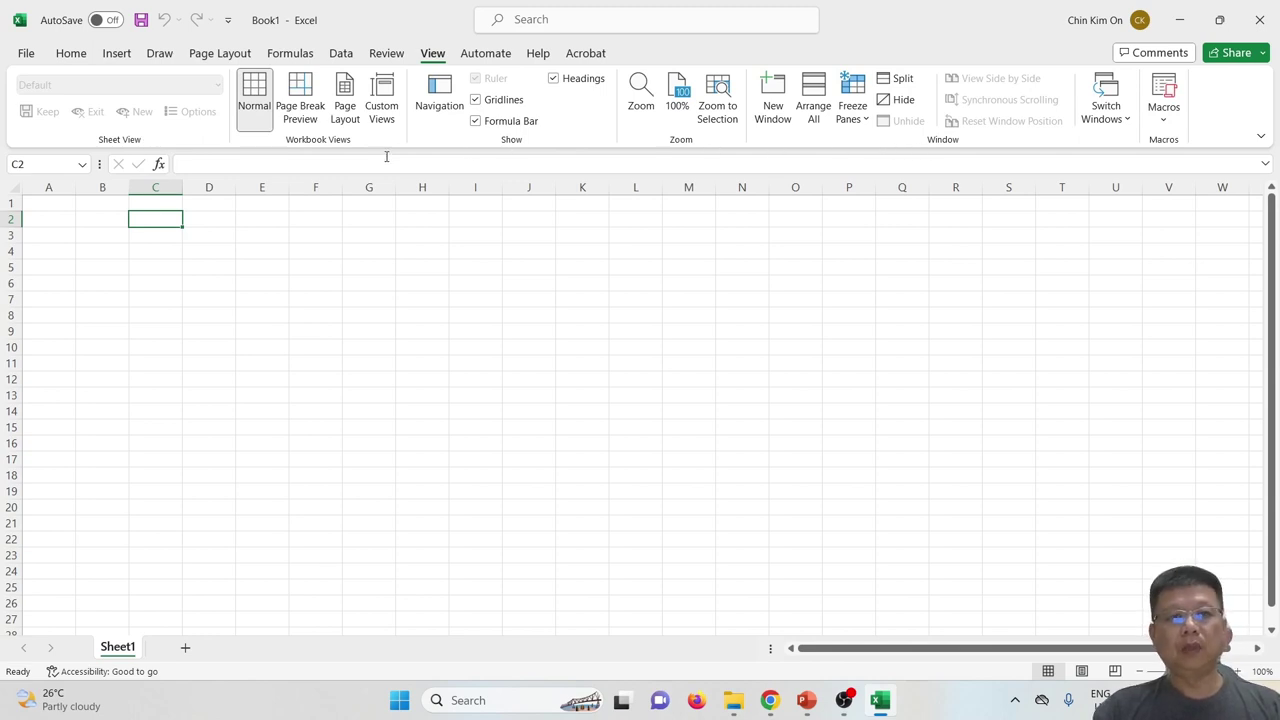
- Enter 'Hello' in B2 and 'World' in C2, then select each cell
click(98, 219)
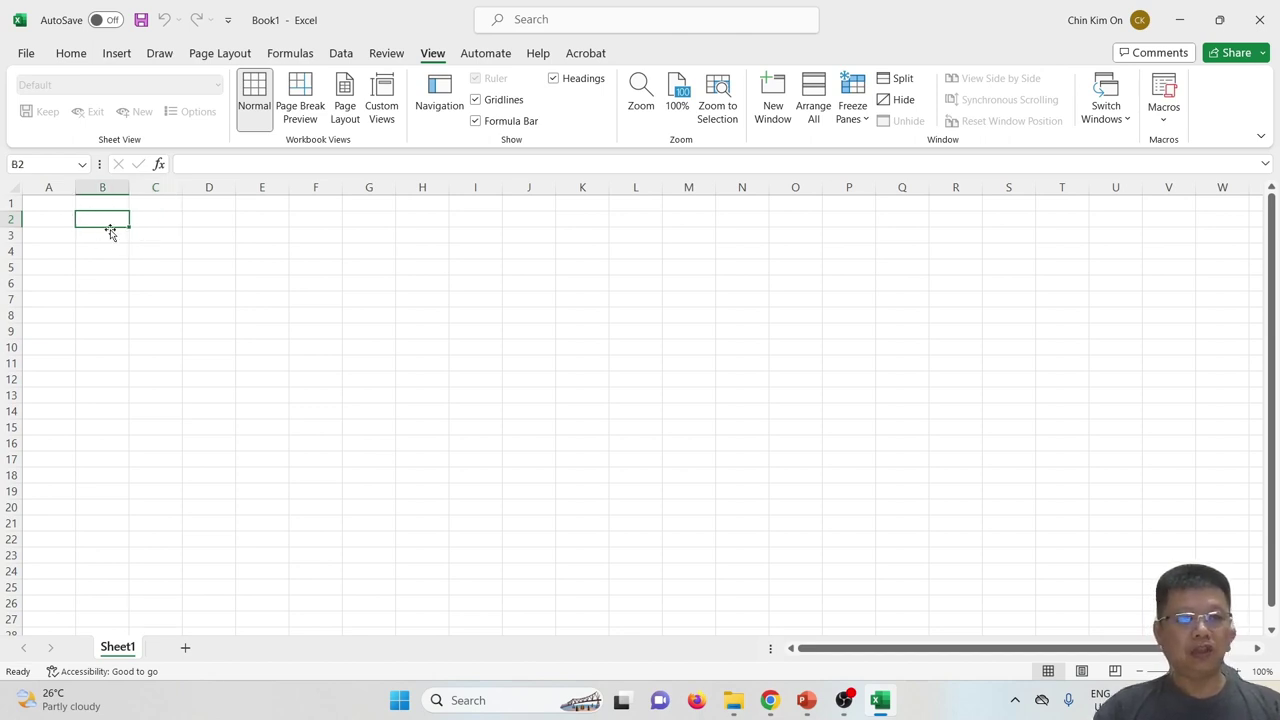
text(Hello)
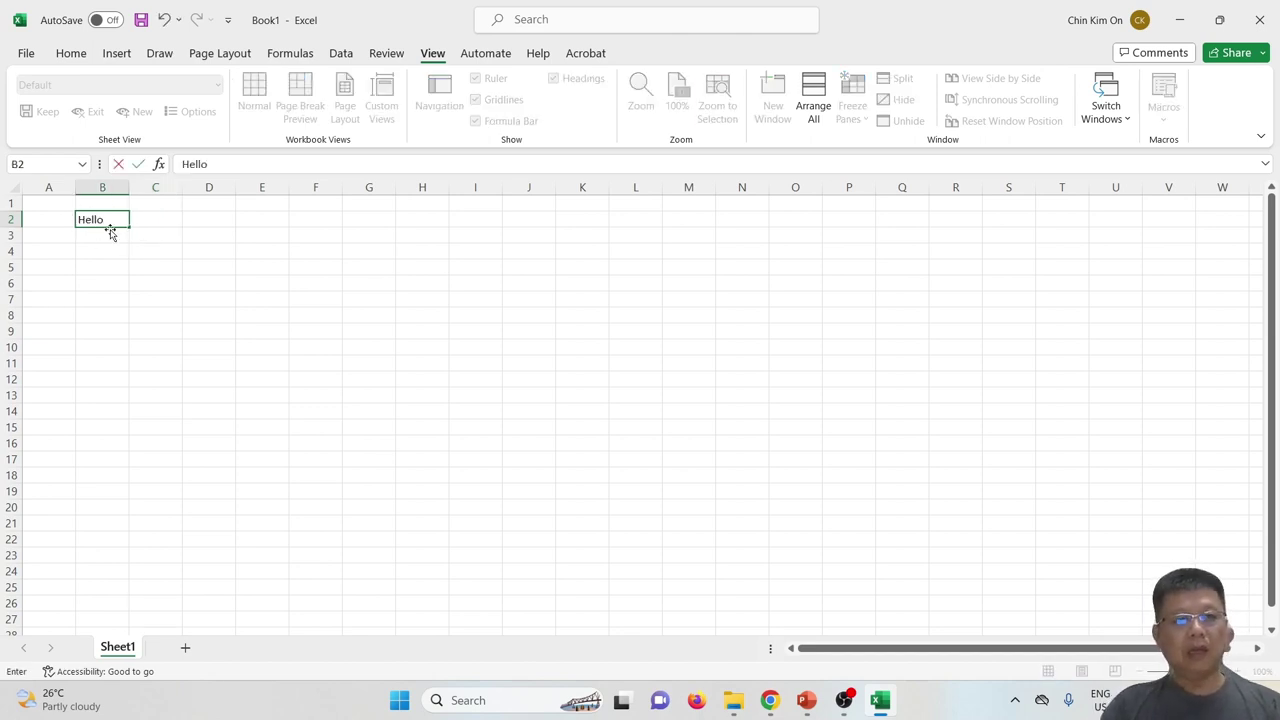
key(Tab)
text(Worl)
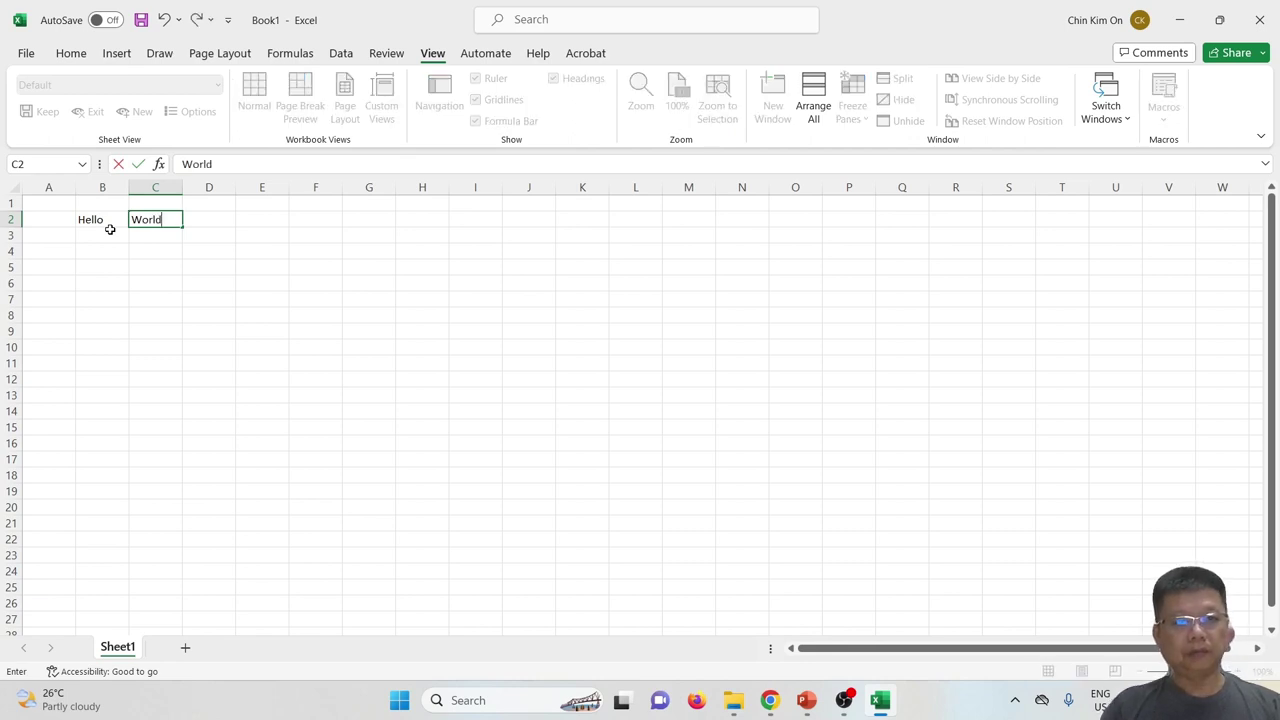
key(Return)
click(102, 221)
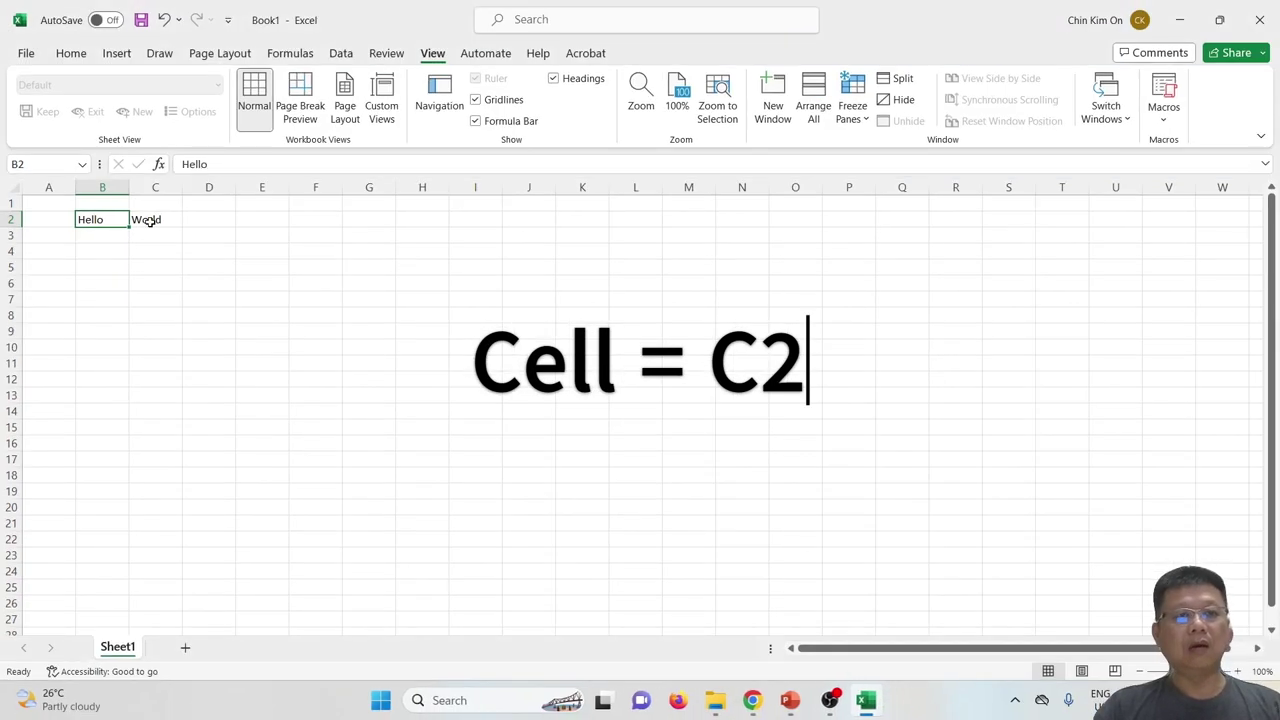
click(292, 218)
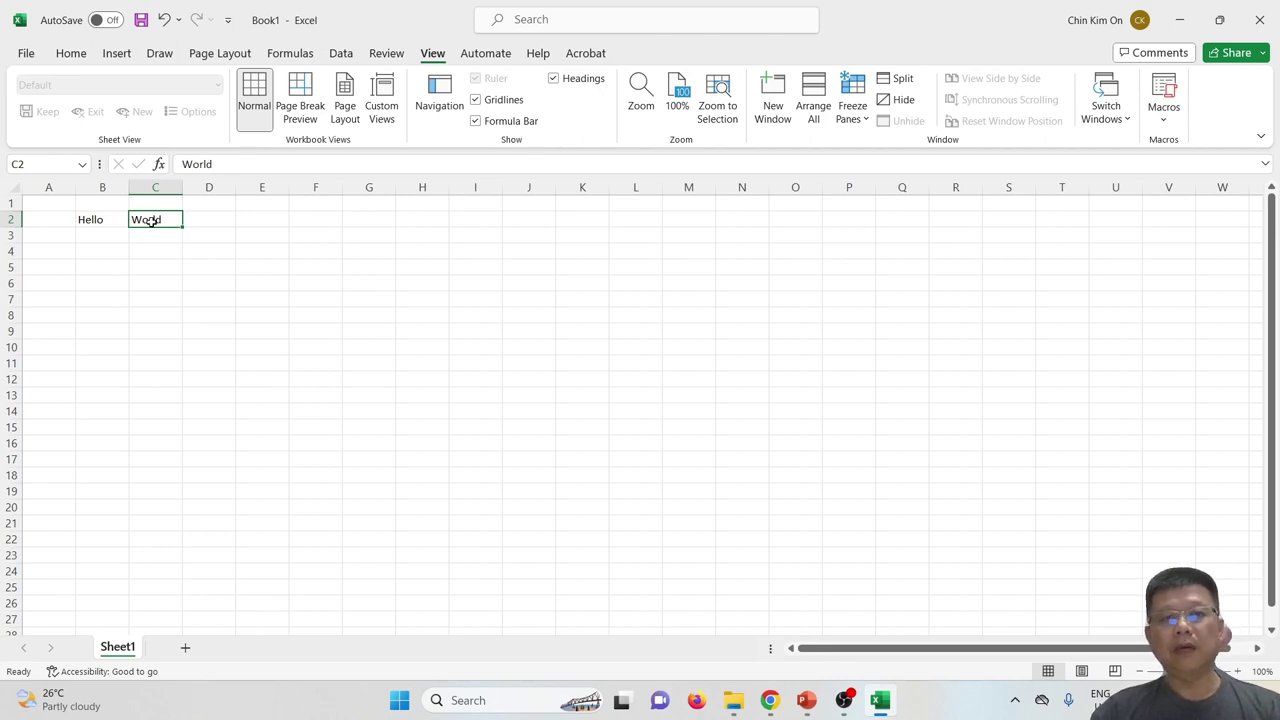
- Switch from the PowerPoint slide back to the Employee Sample Data workbook
click(808, 697)
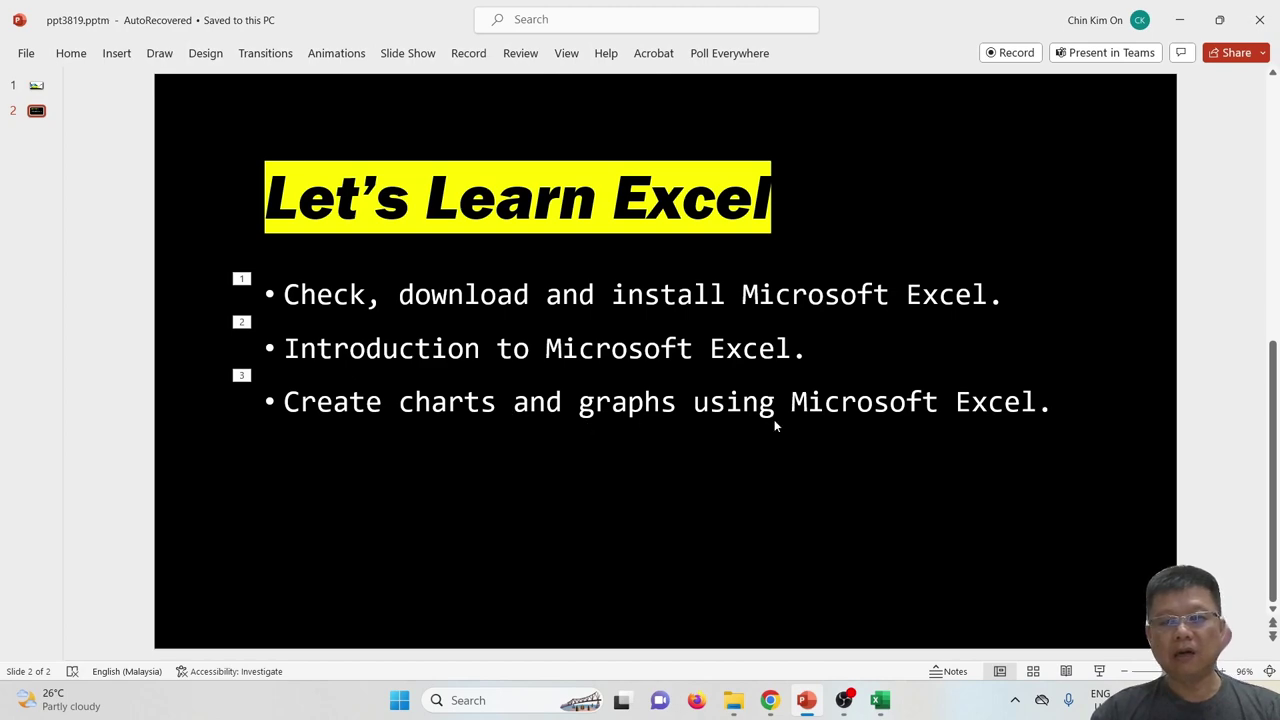
key(alt+Tab)
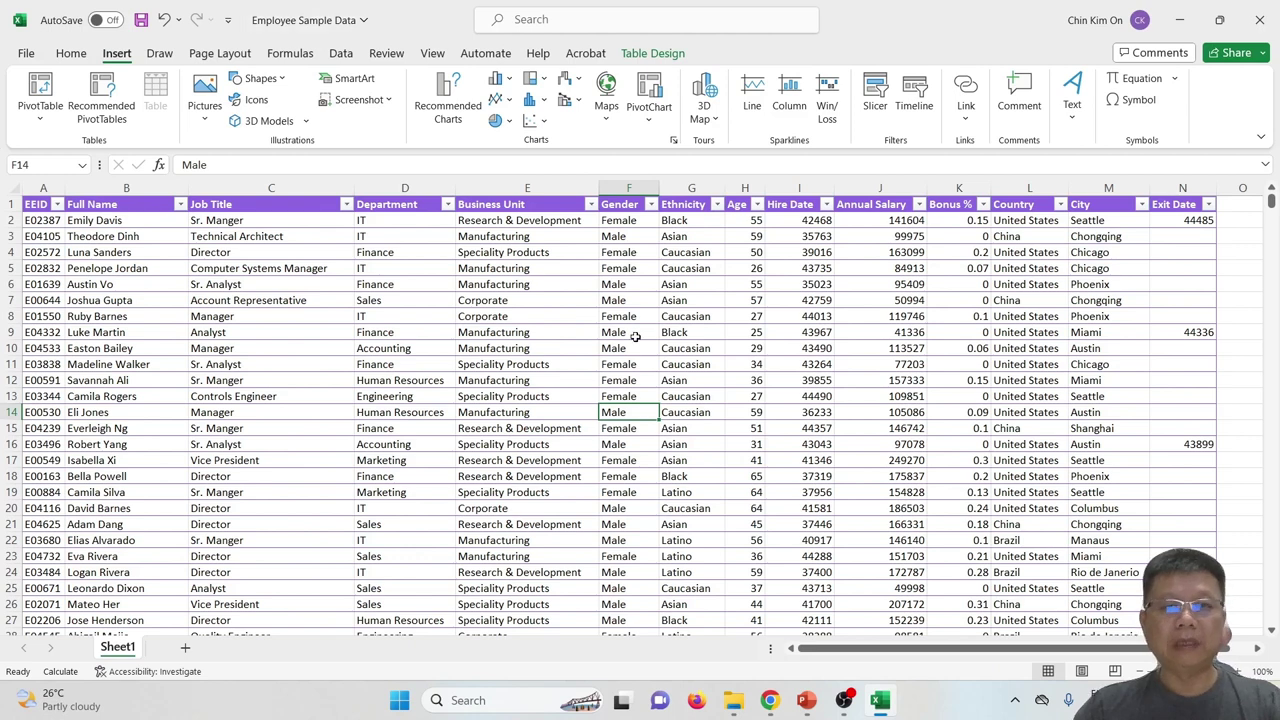
- Select the Corporate and Manufacturing cells, then columns E and F (Business Unit, Gender)
click(593, 300)
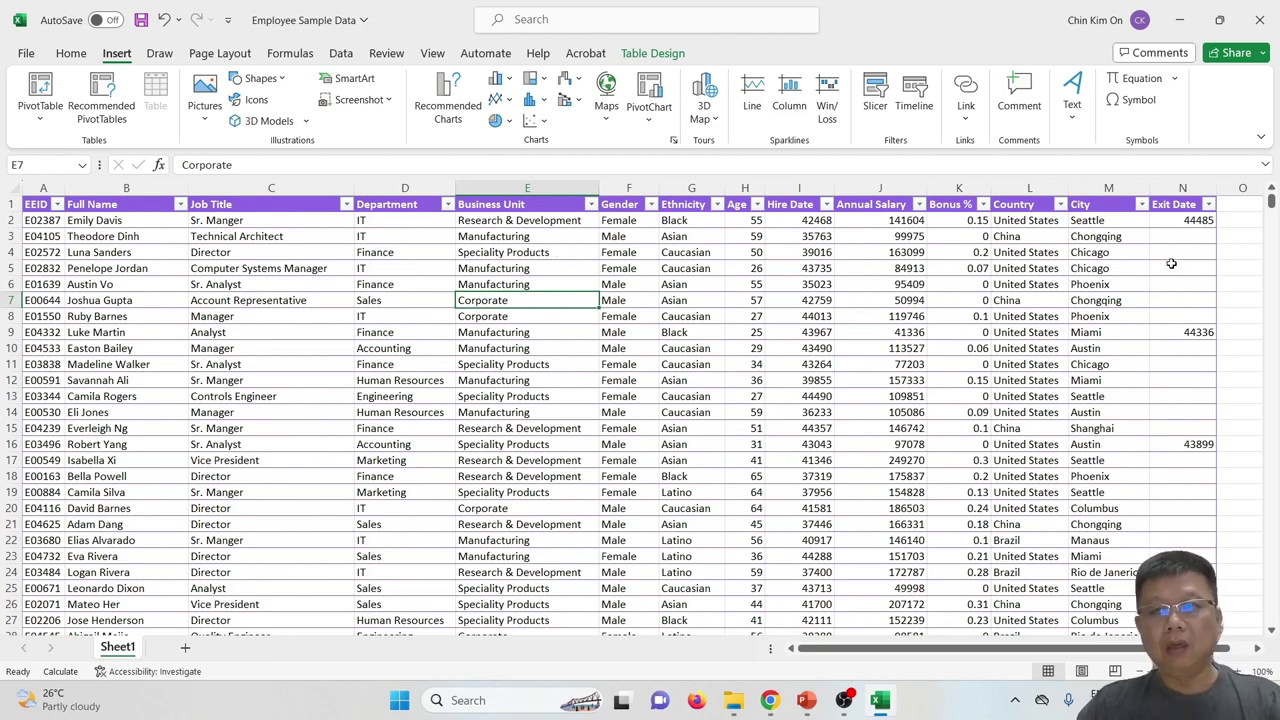
click(569, 264)
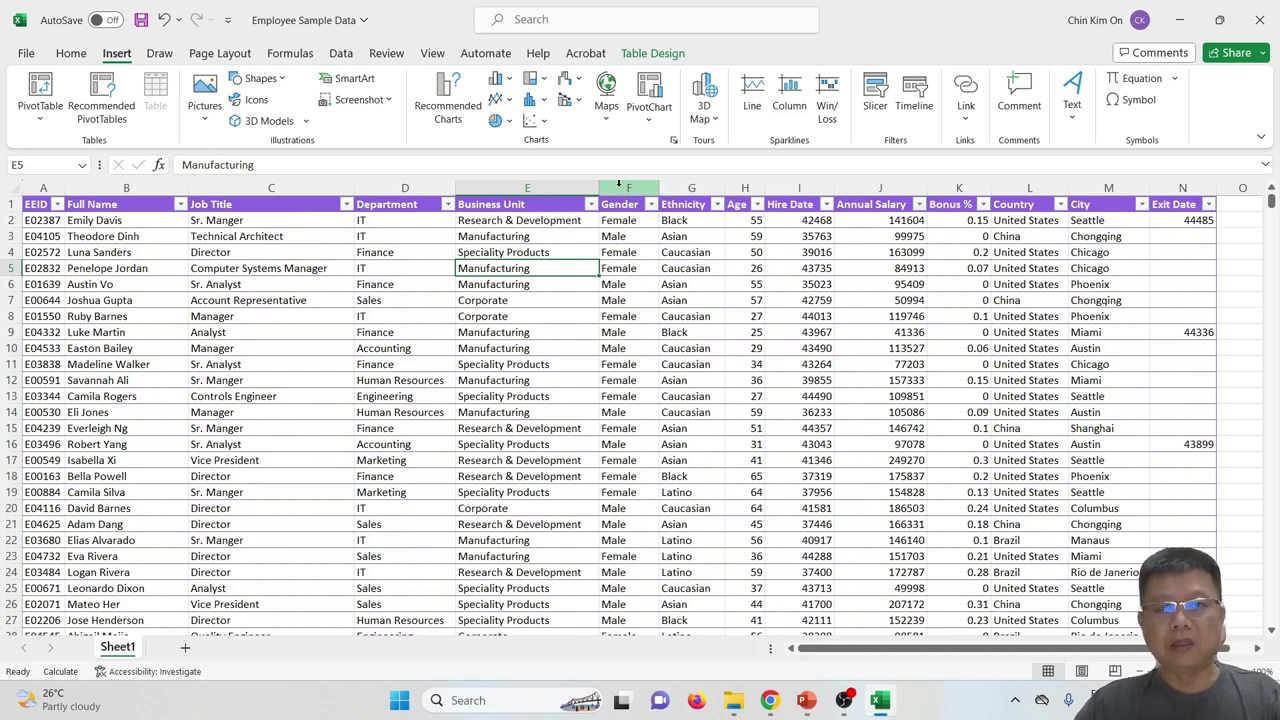
drag(590, 188, 635, 188)
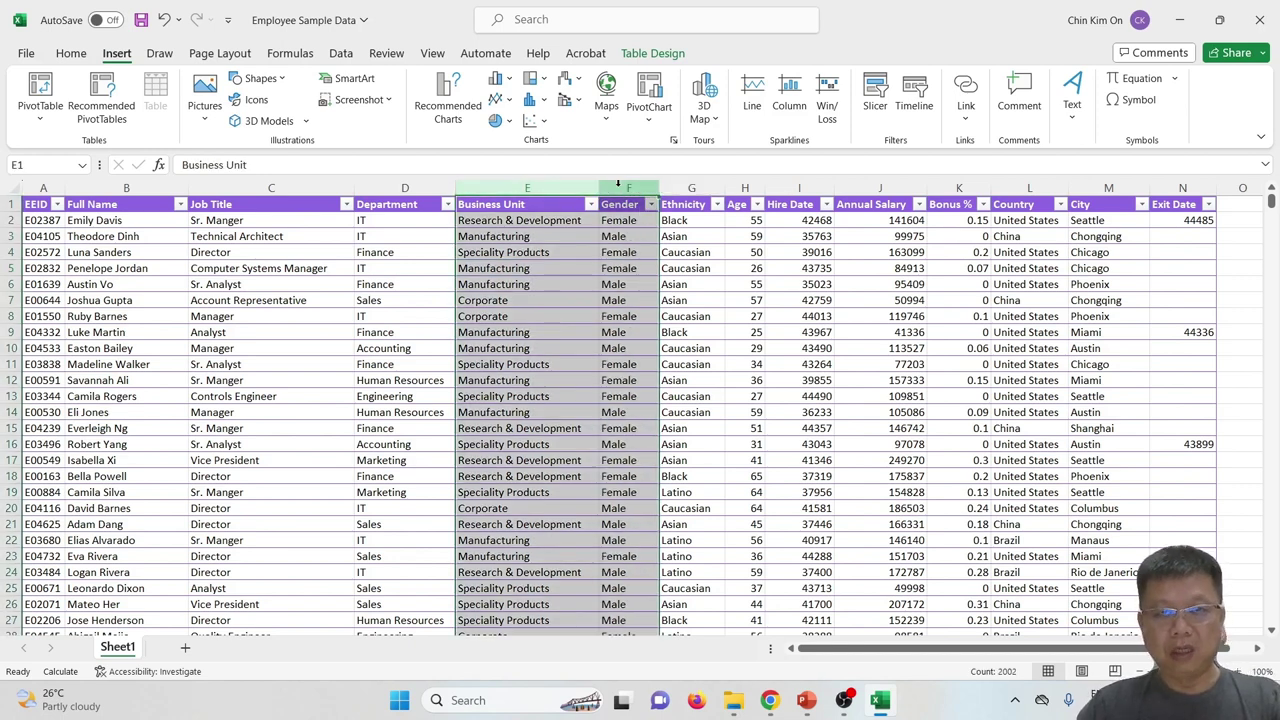
- Compare the Recommended Charts and insert the Count of Gender column PivotChart on a new sheet
click(448, 117)
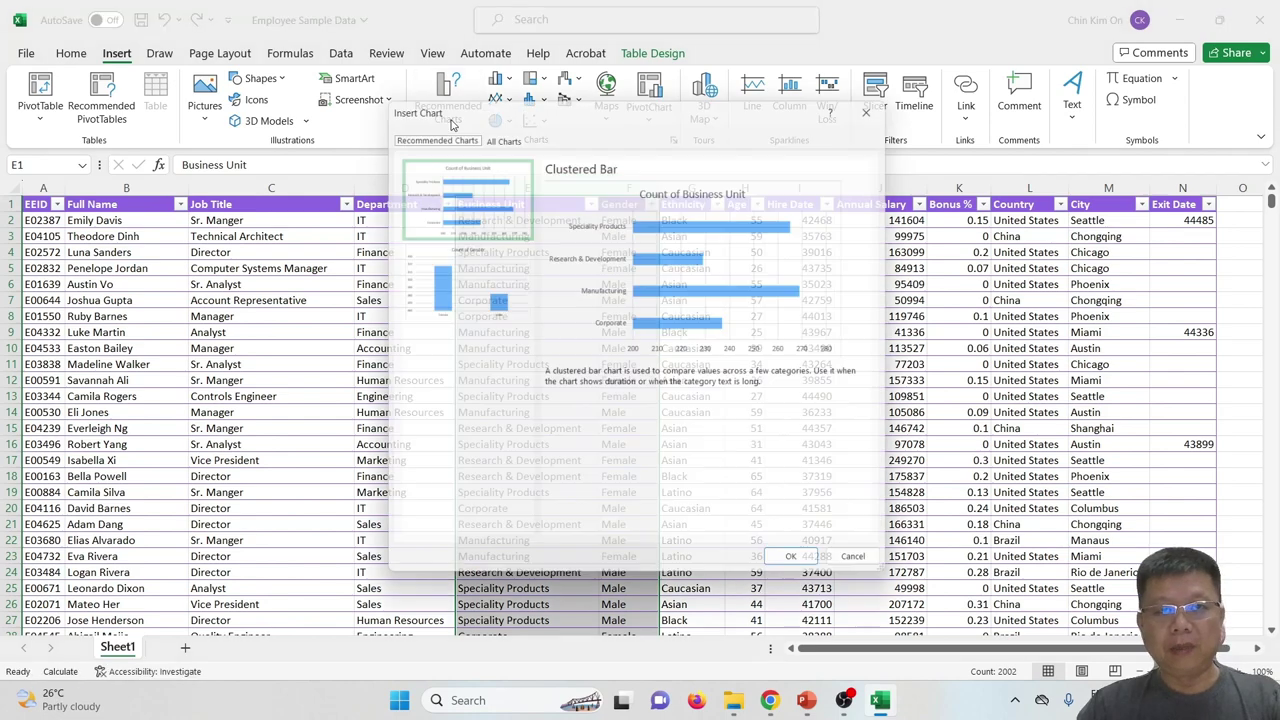
drag(683, 116, 881, 133)
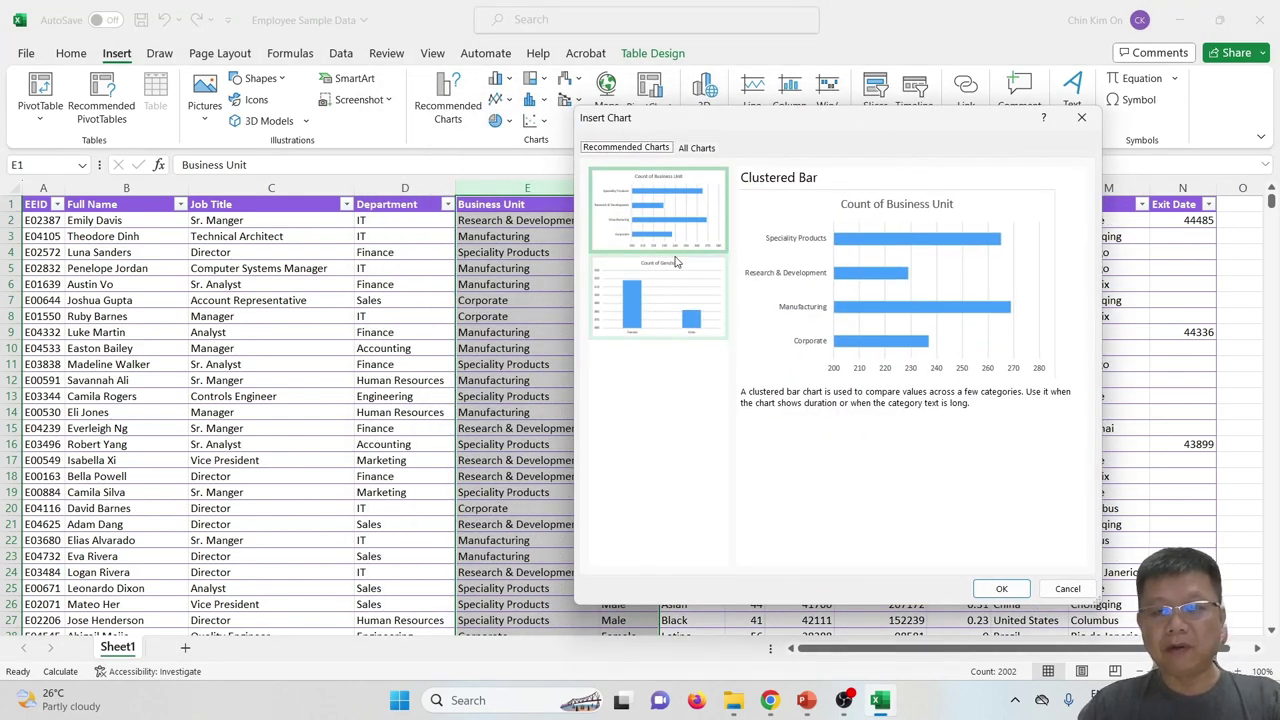
click(674, 330)
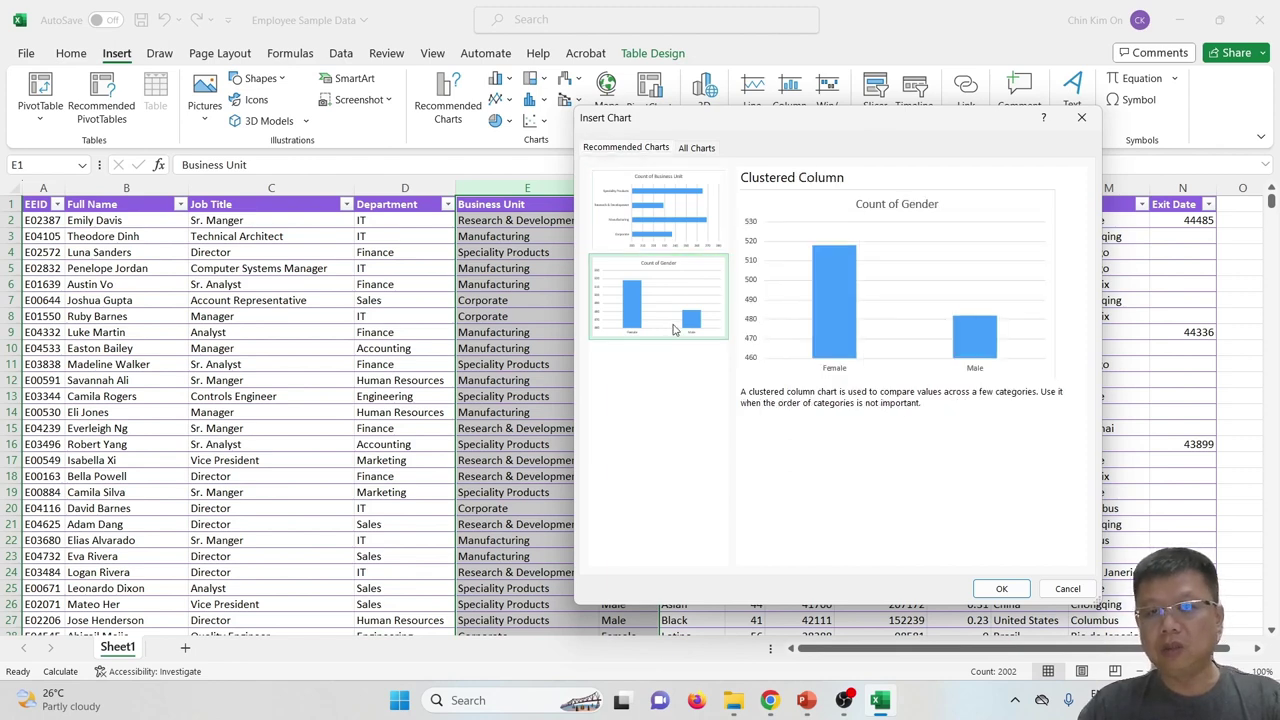
click(670, 209)
click(672, 309)
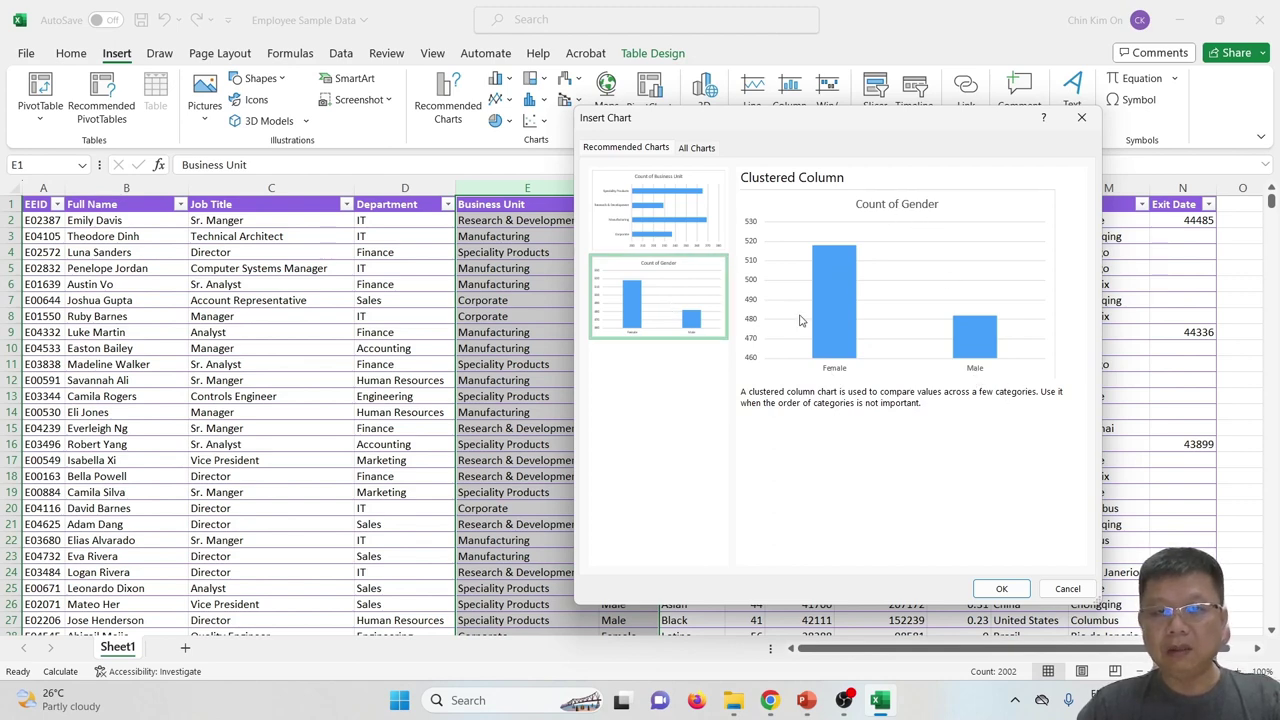
click(685, 235)
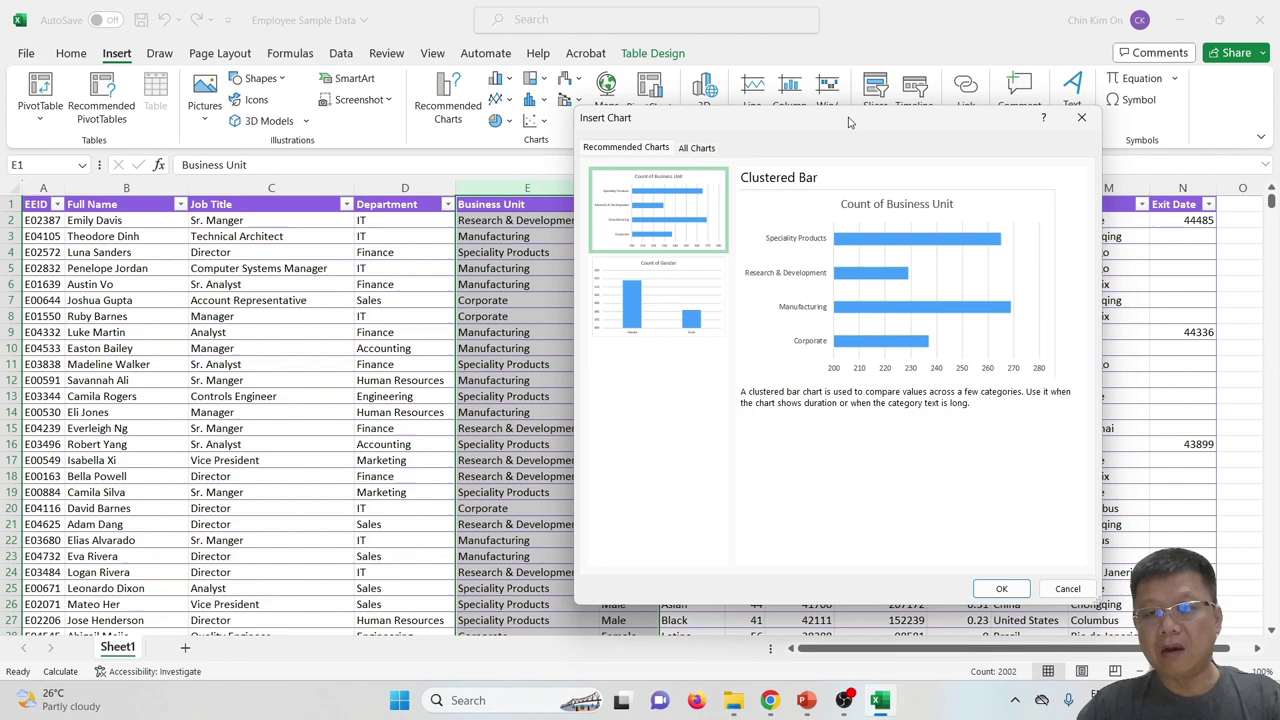
click(712, 304)
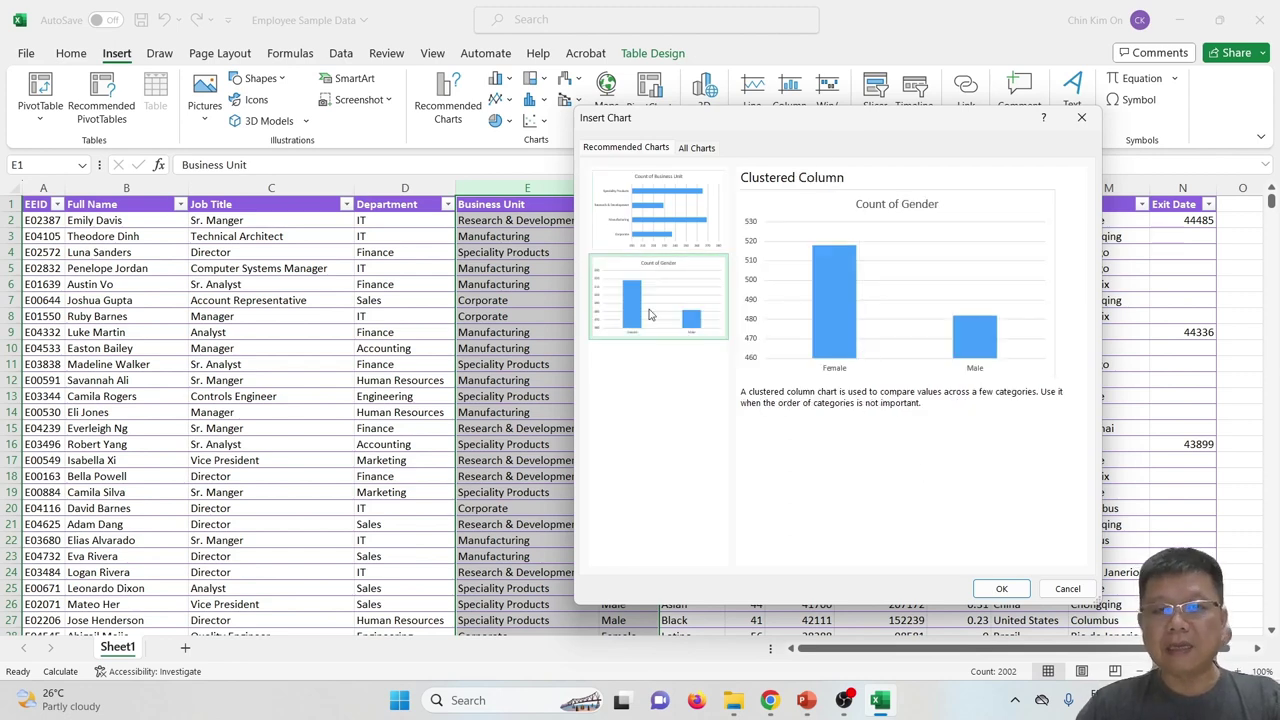
click(1001, 588)
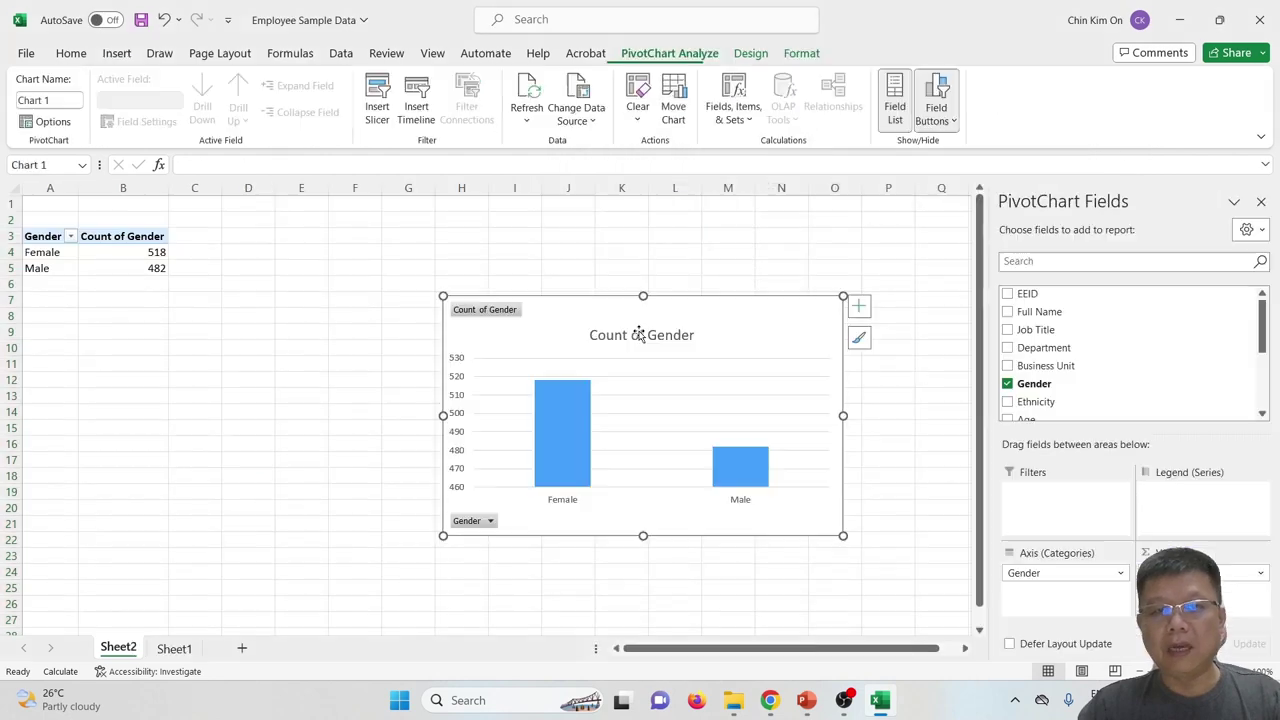
- Close the PivotChart Fields pane and move the chart up beside the pivot table
click(1261, 203)
drag(575, 311, 378, 254)
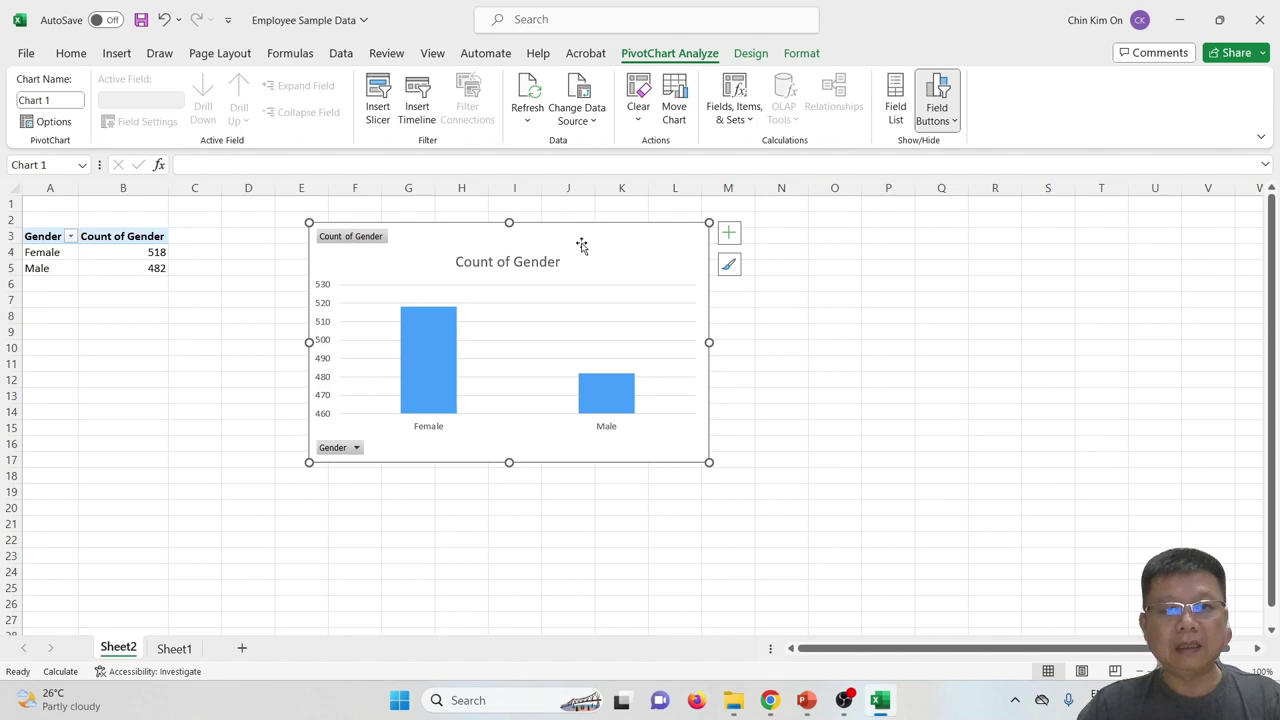
drag(588, 236, 523, 245)
- Add axis titles and data labels (518, 482), and enlarge the chart to about column N, row 25
click(644, 232)
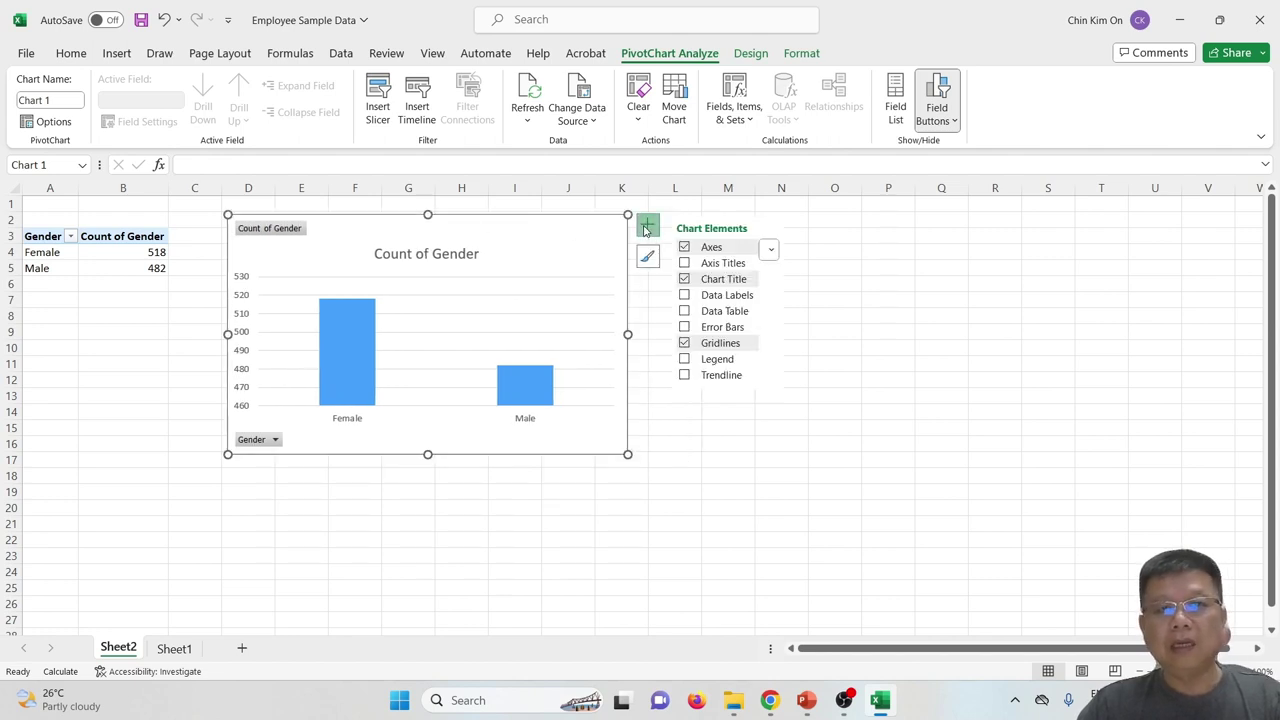
click(684, 264)
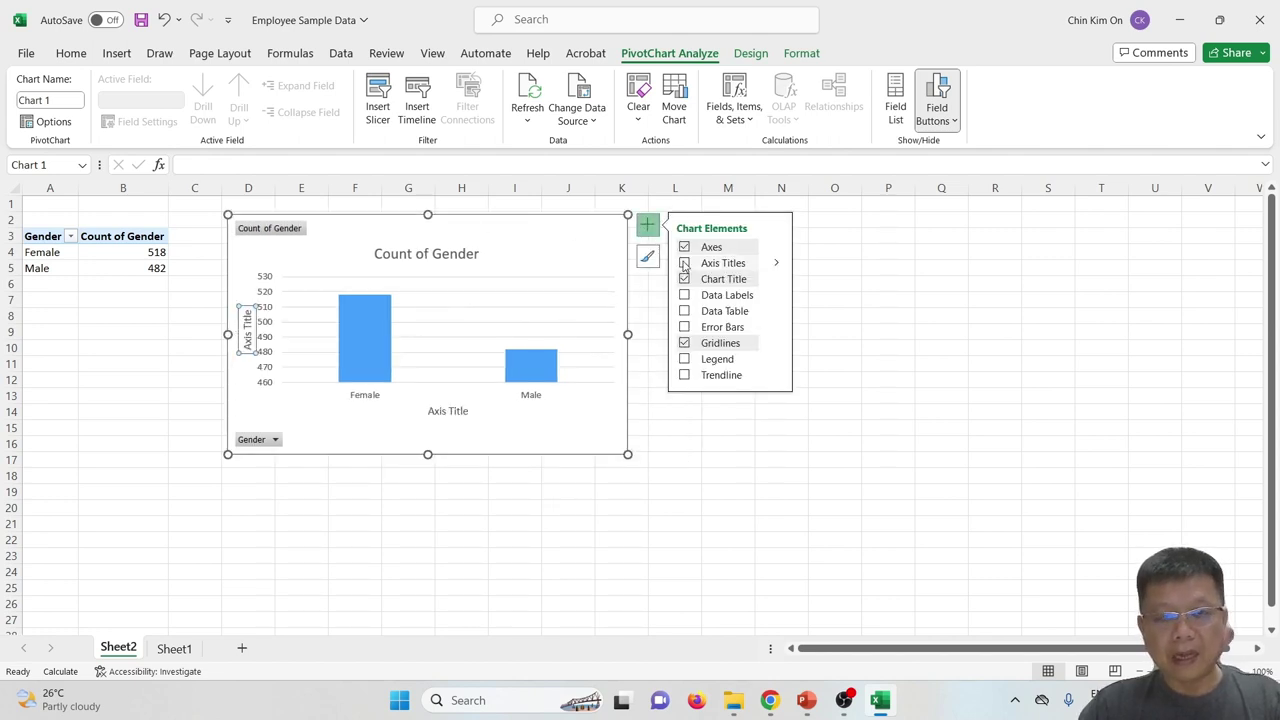
click(684, 263)
click(684, 263)
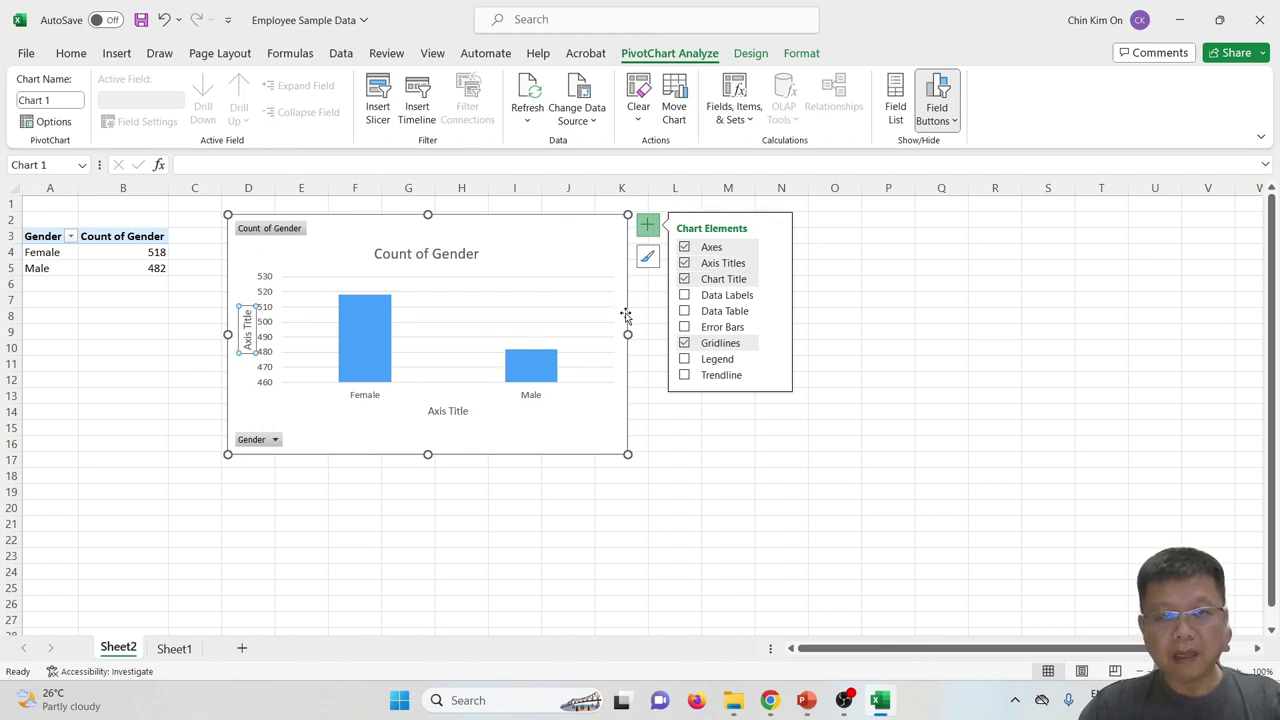
click(684, 296)
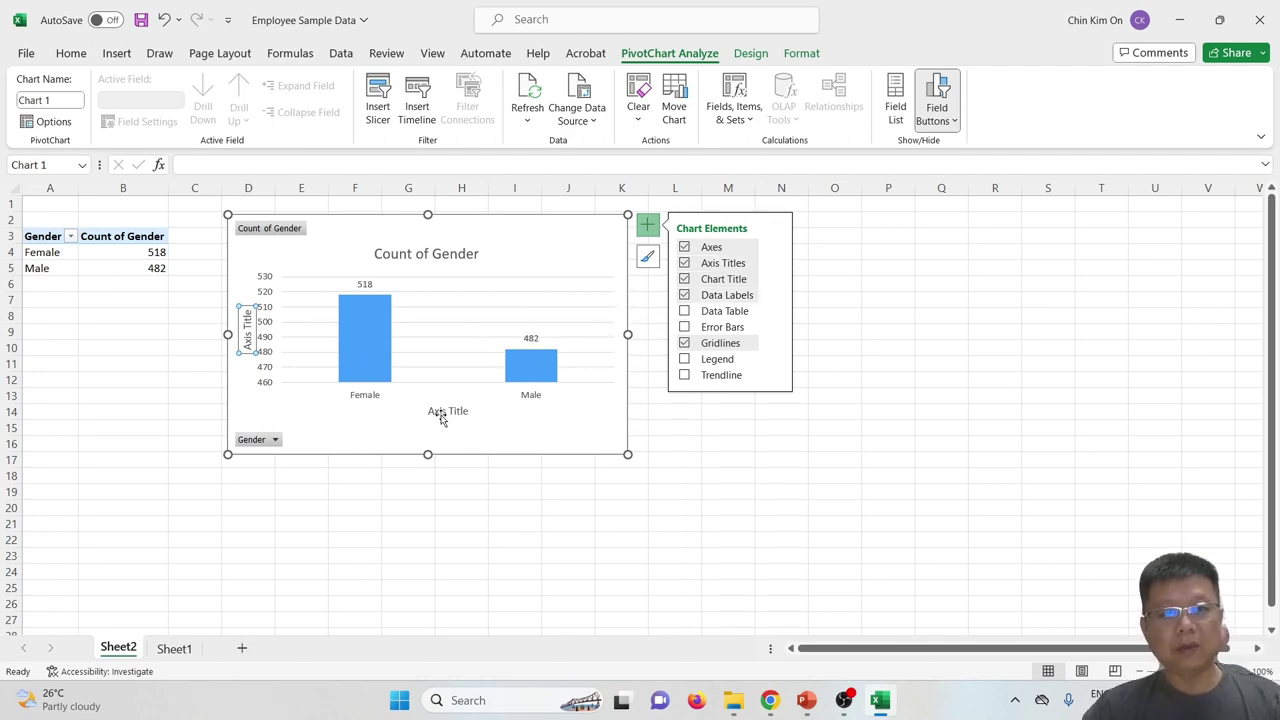
drag(626, 453, 803, 590)
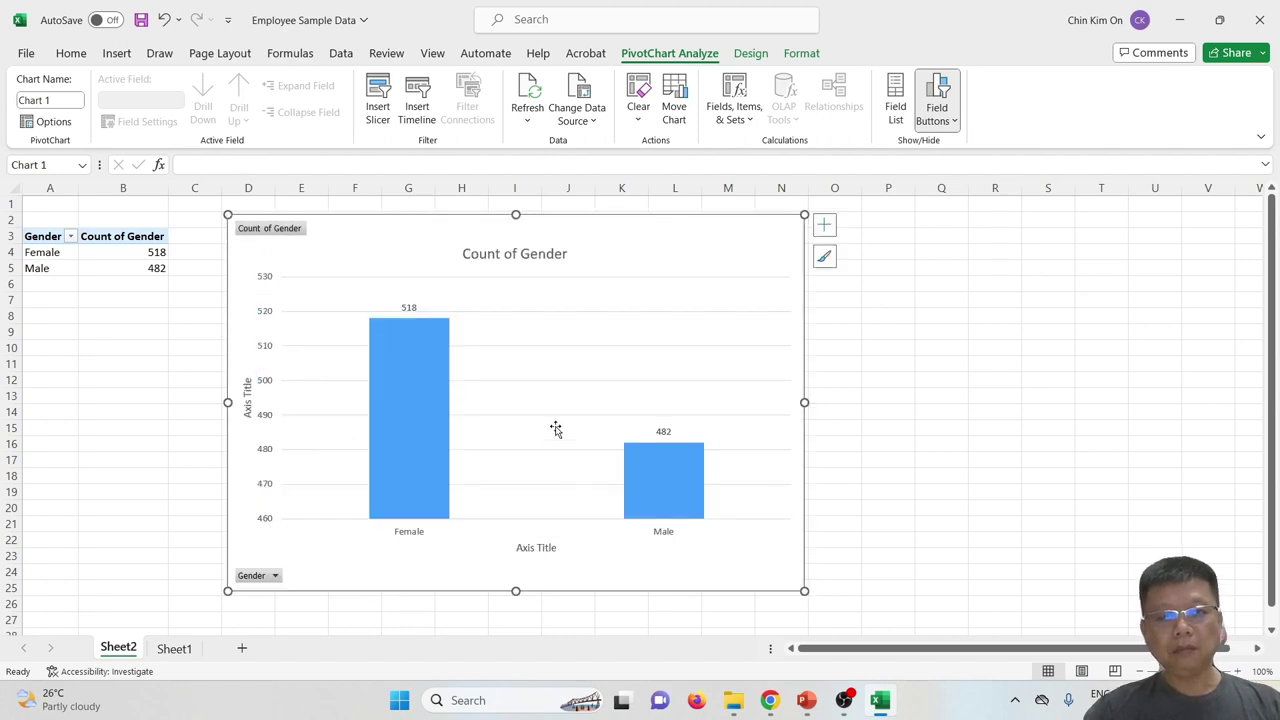
click(483, 257)
- Retitle the chart 'Gender for Business Unit'
triple_click(483, 257)
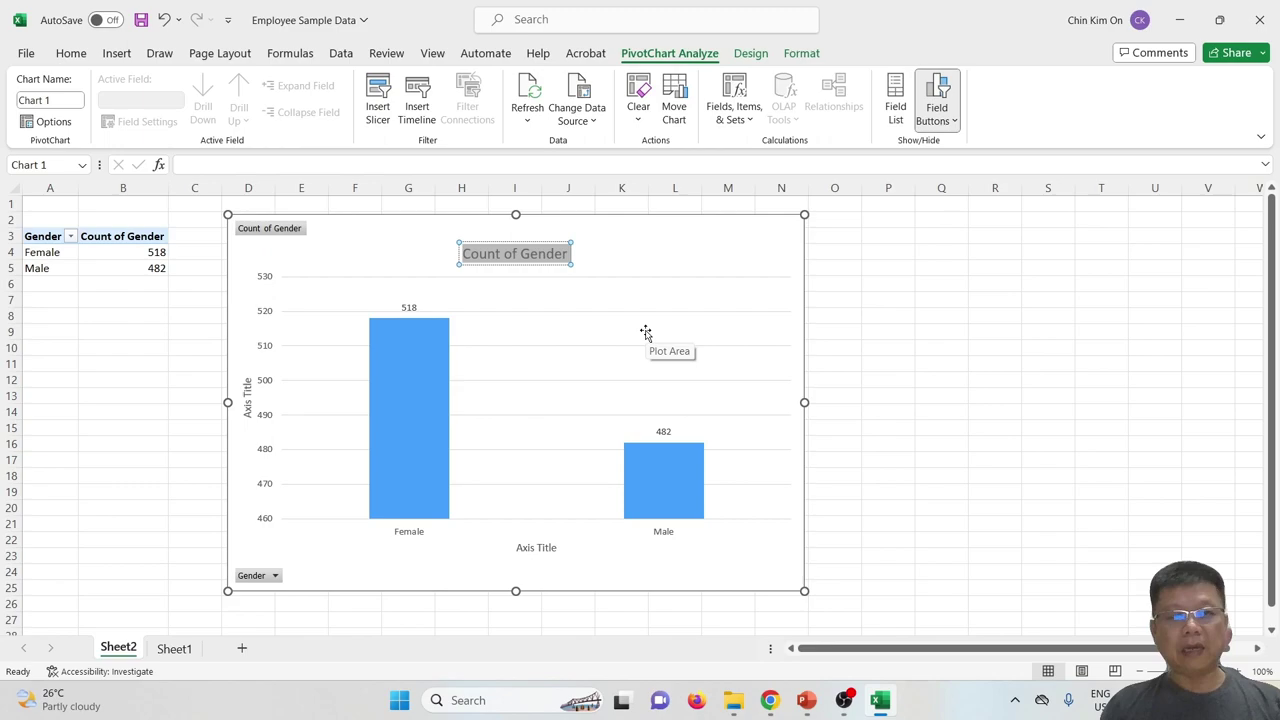
click(175, 648)
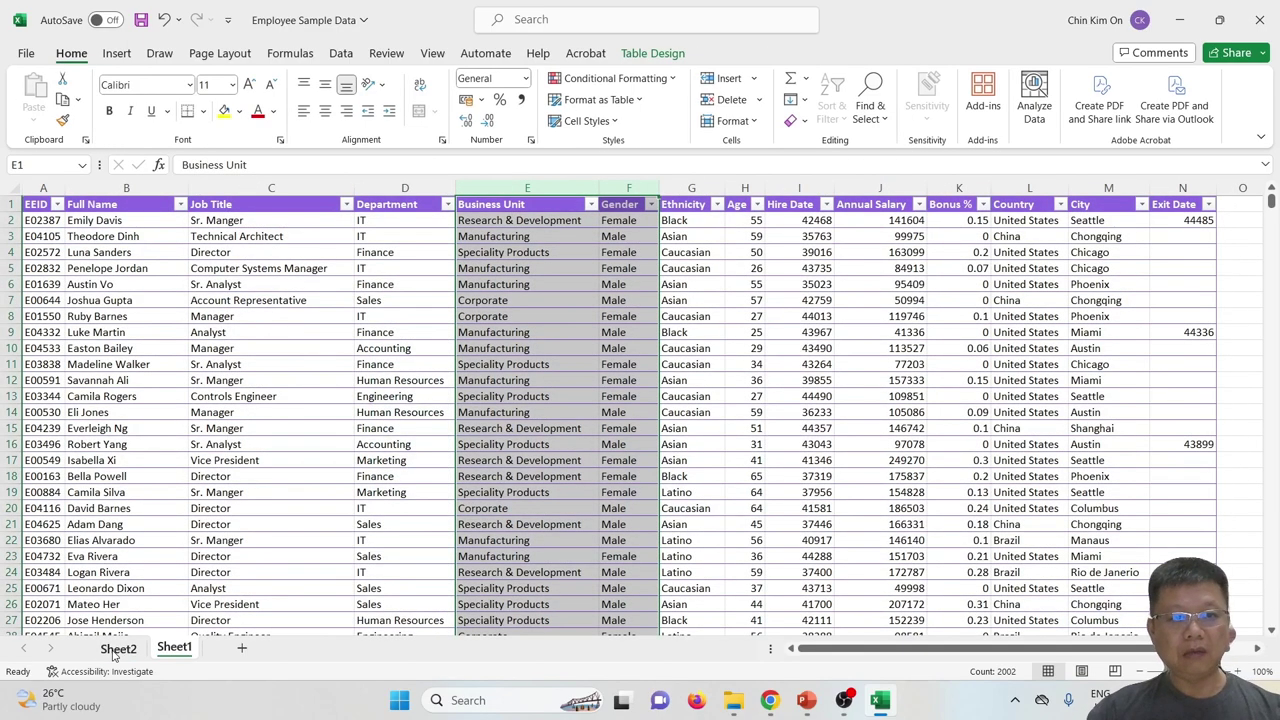
click(117, 648)
text(Gender)
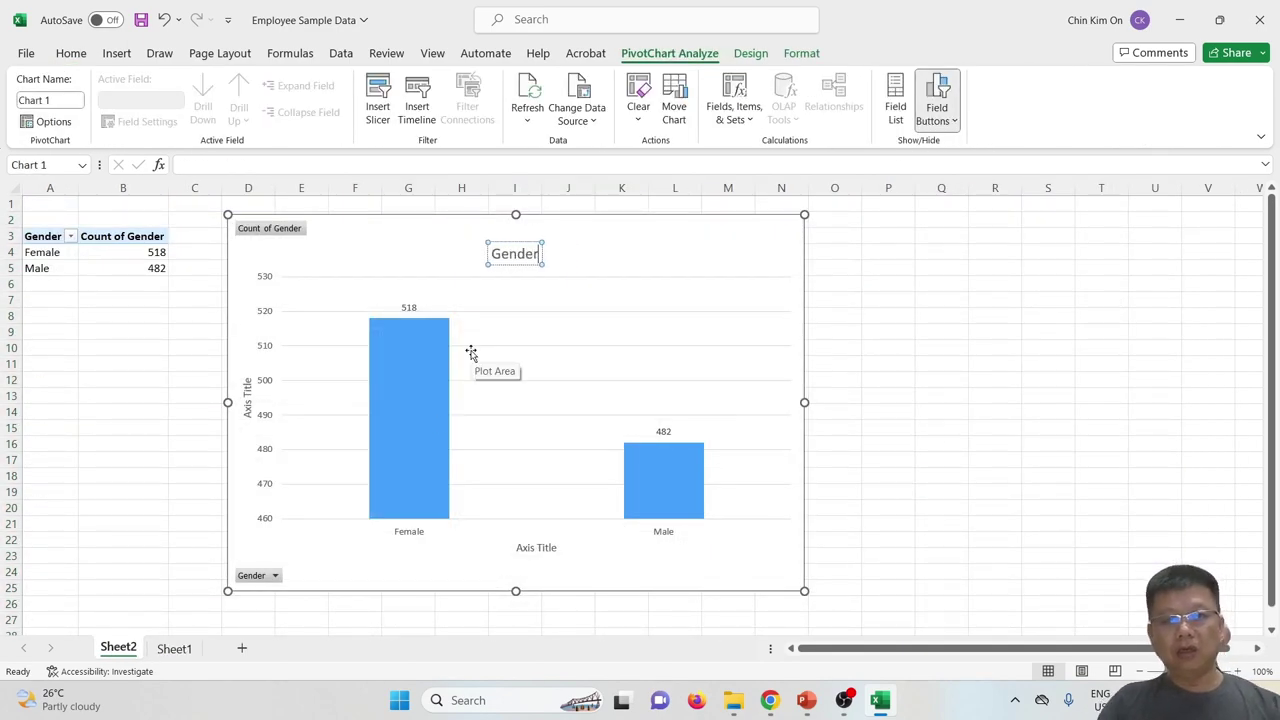
text( for Busine)
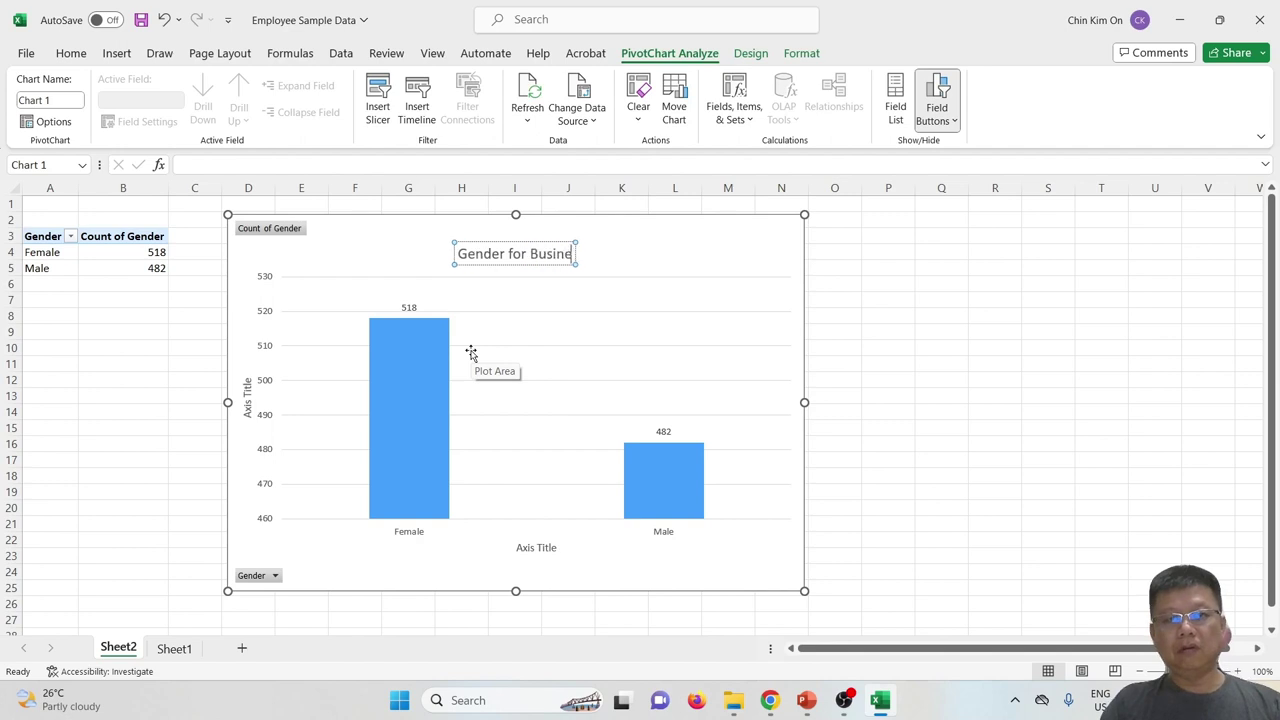
text(ss Unit)
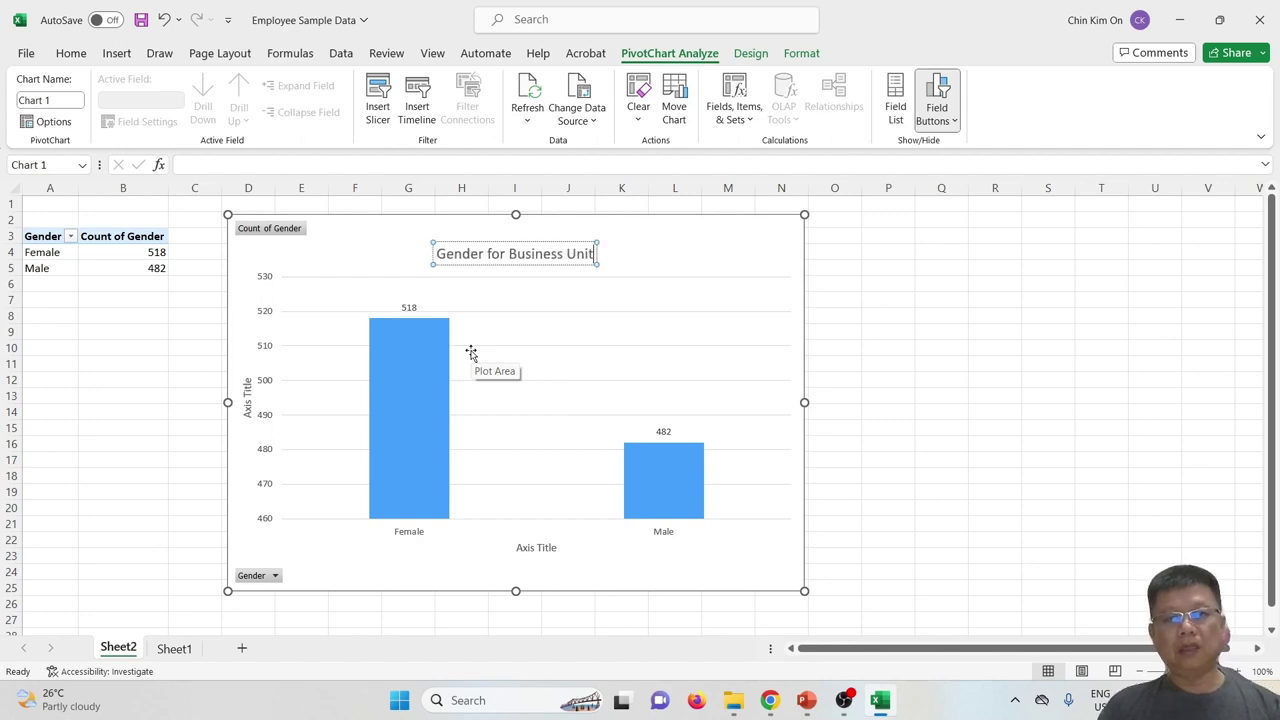
click(623, 263)
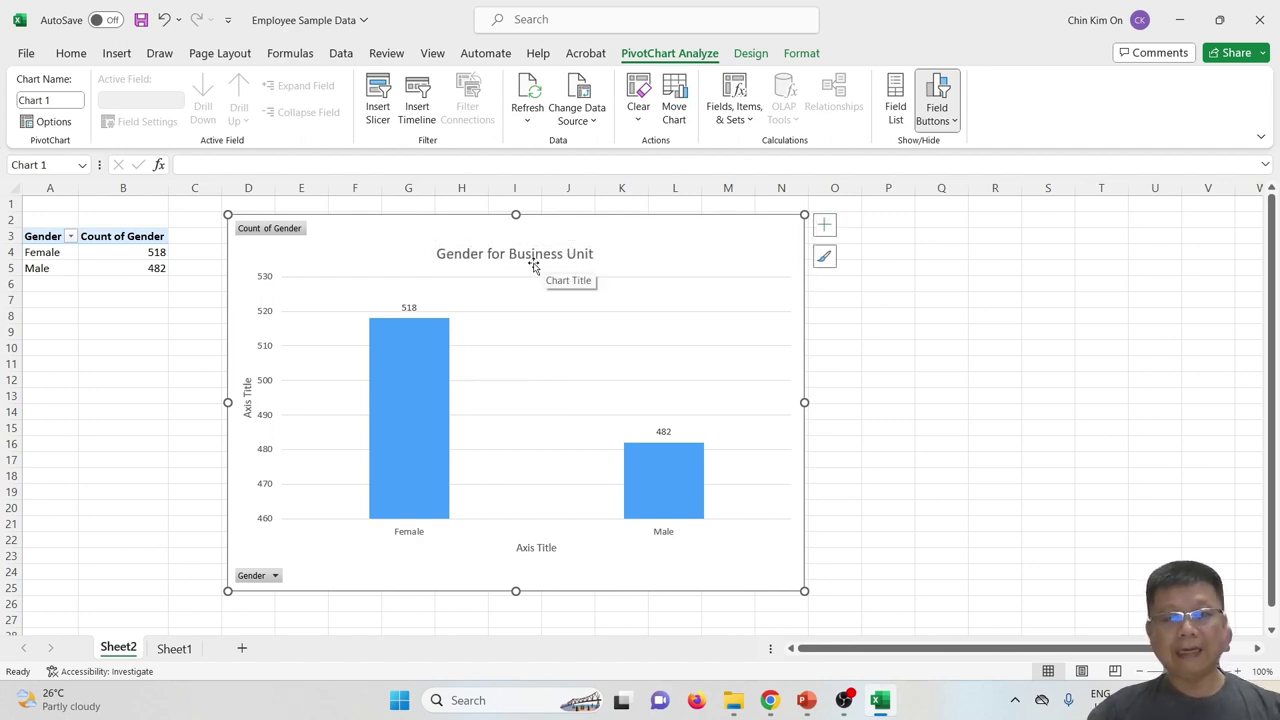
- Set the vertical axis title to 'Number of Staffs'
click(247, 405)
triple_click(247, 405)
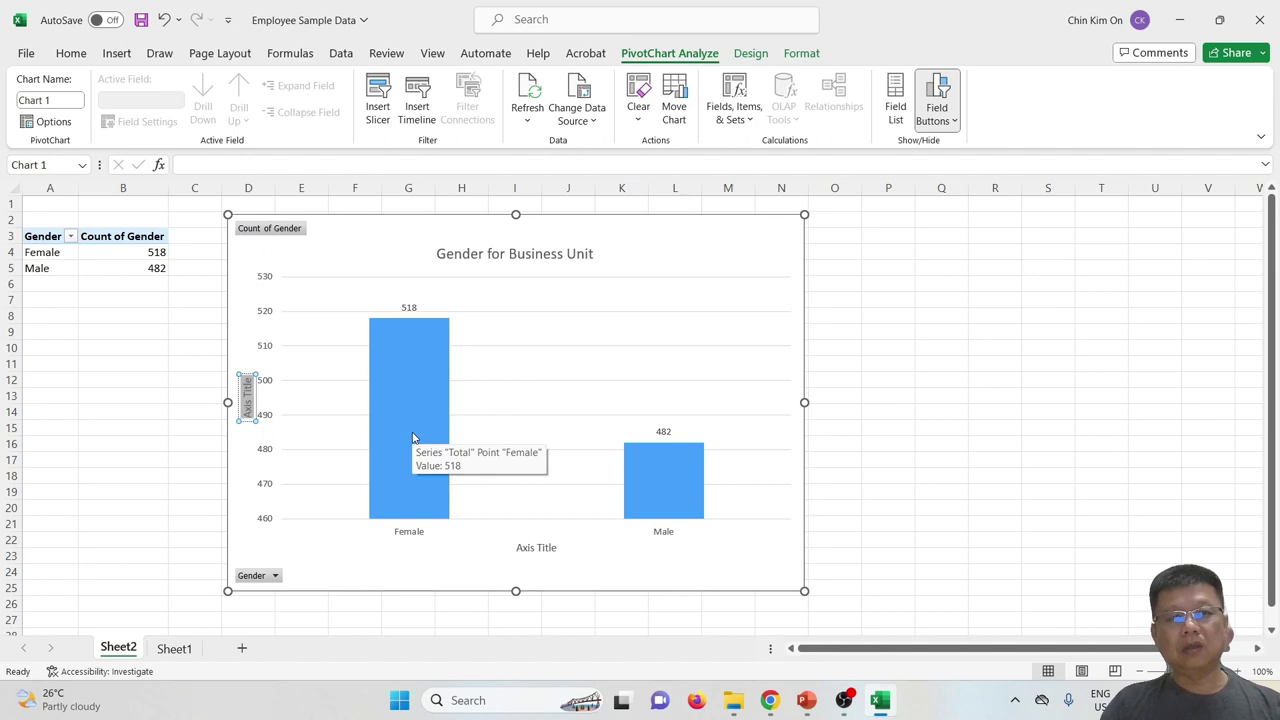
text(Number of Sta)
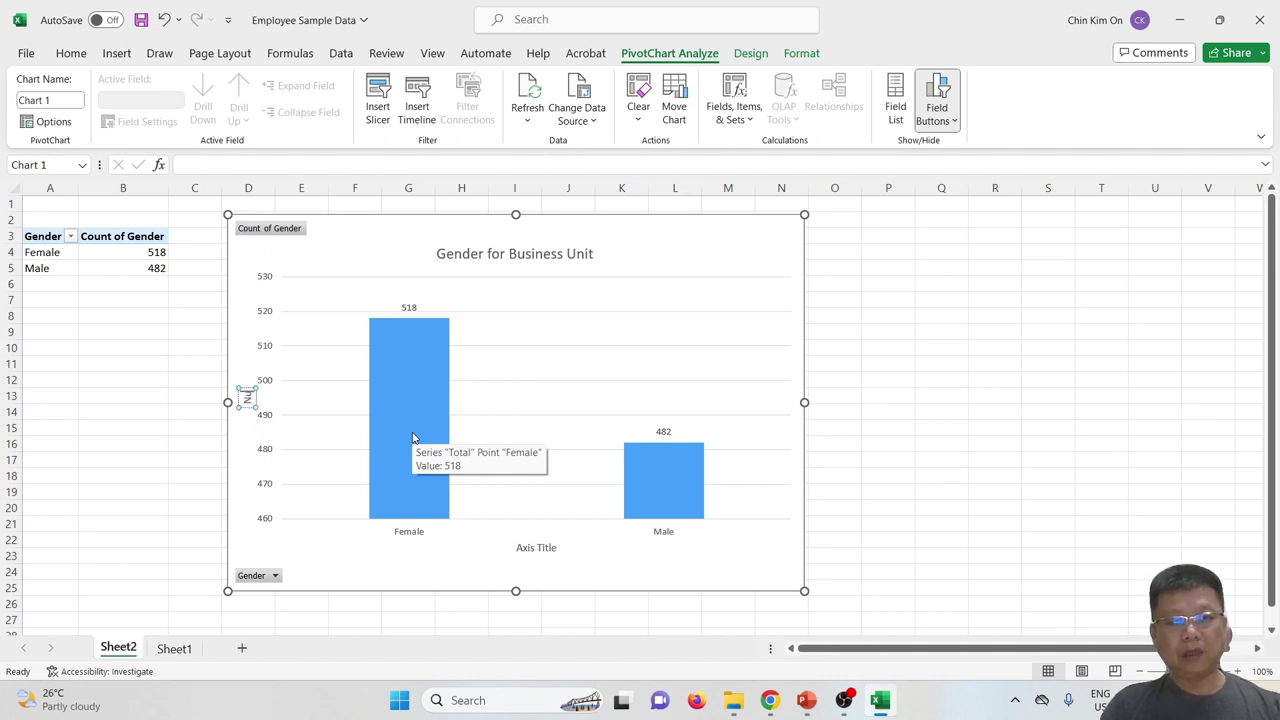
text(ffs)
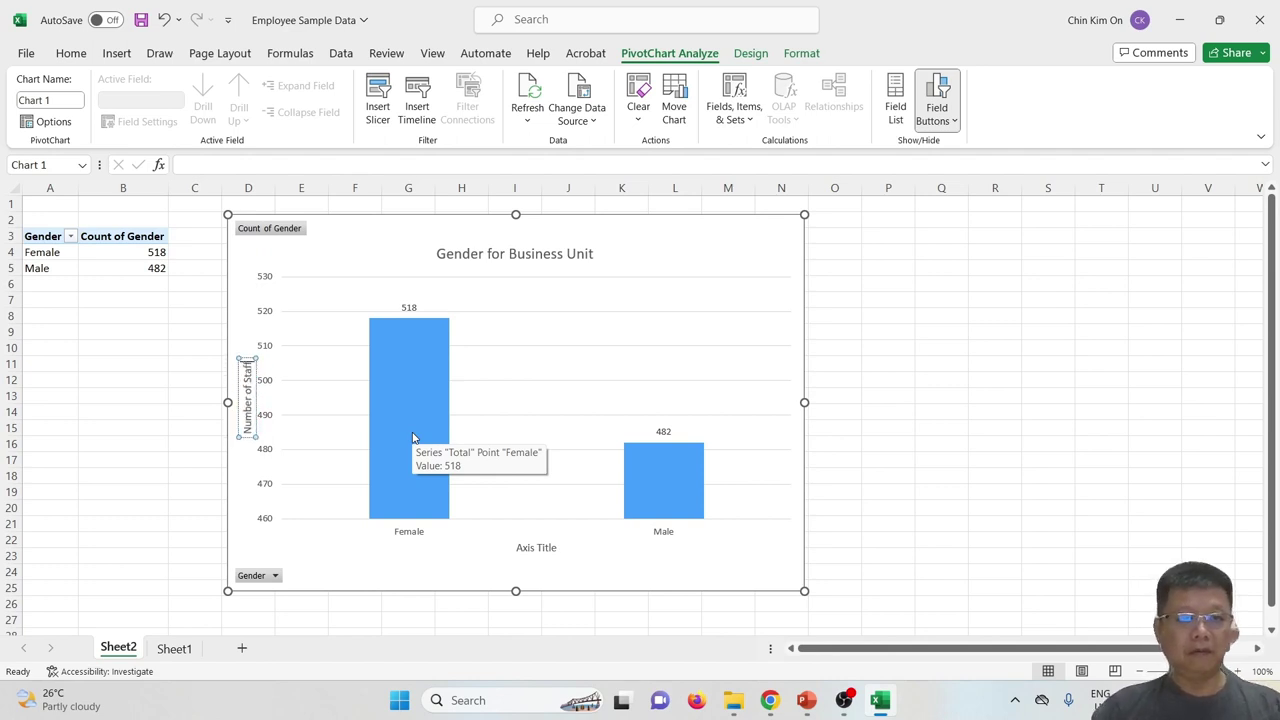
click(533, 548)
- Set the horizontal axis title to 'Gender'
triple_click(533, 548)
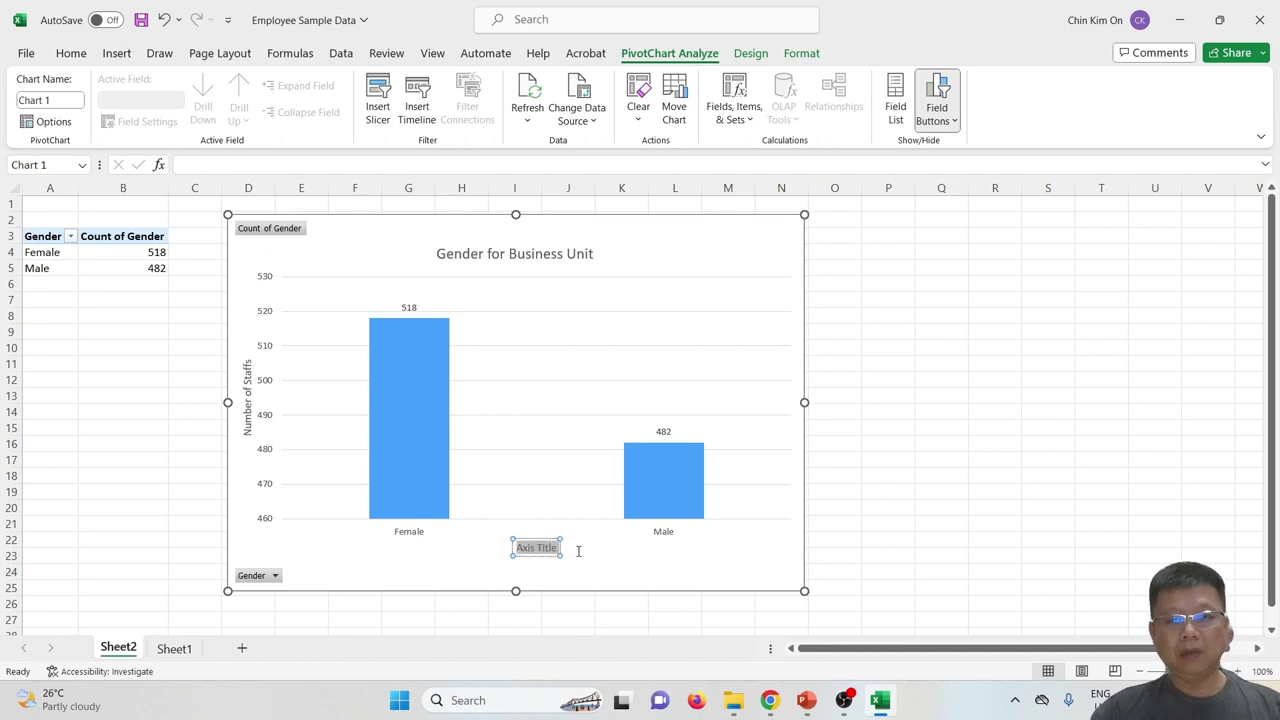
text(Gender)
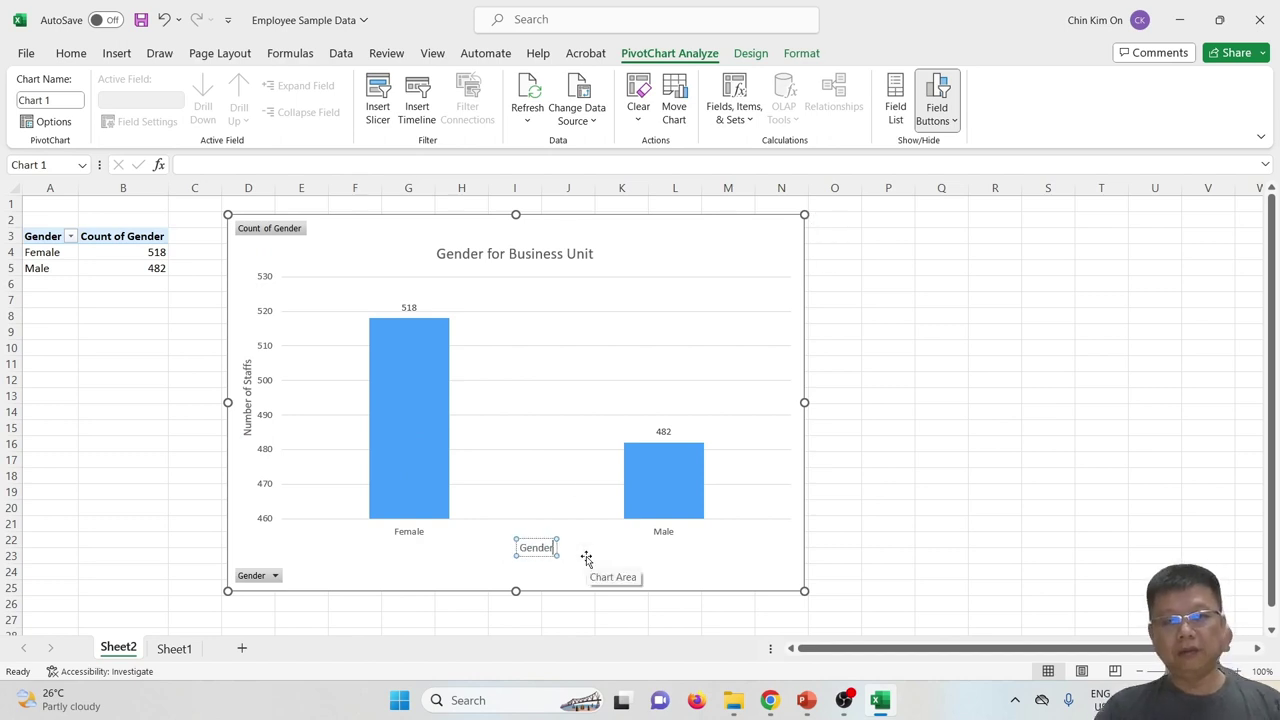
click(763, 566)
double_click(550, 555)
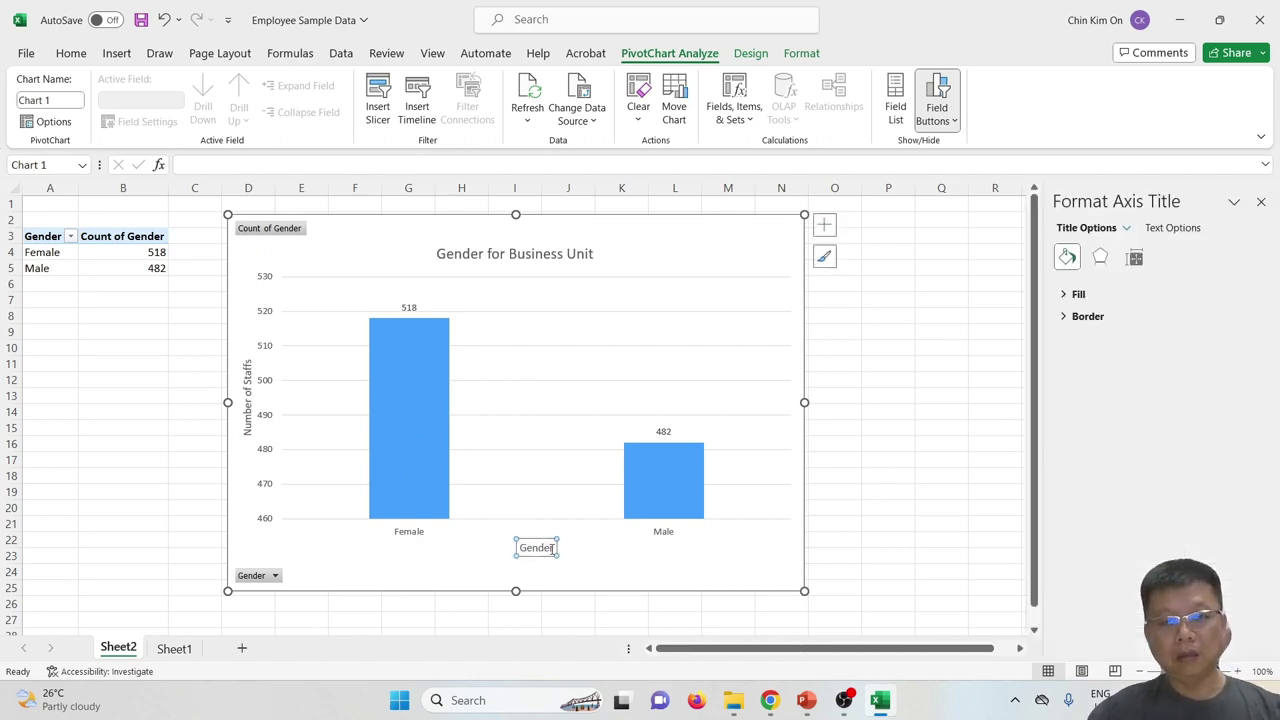
click(599, 558)
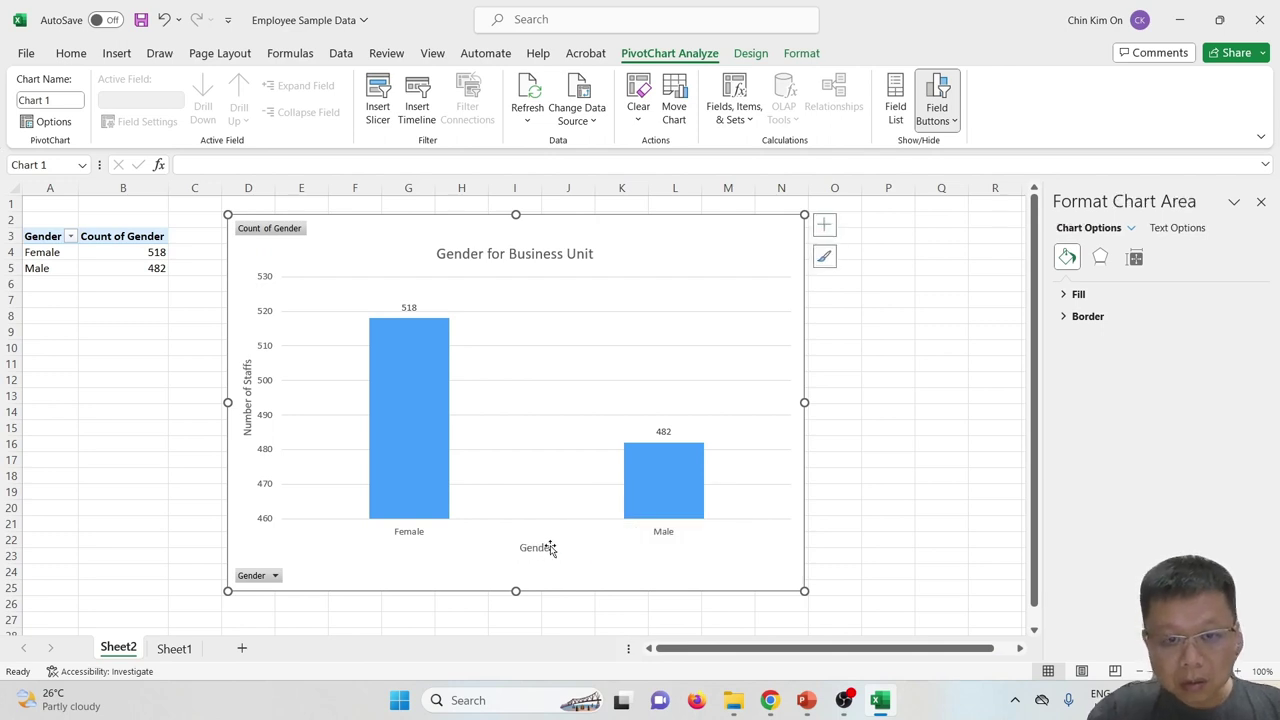
click(551, 547)
double_click(555, 548)
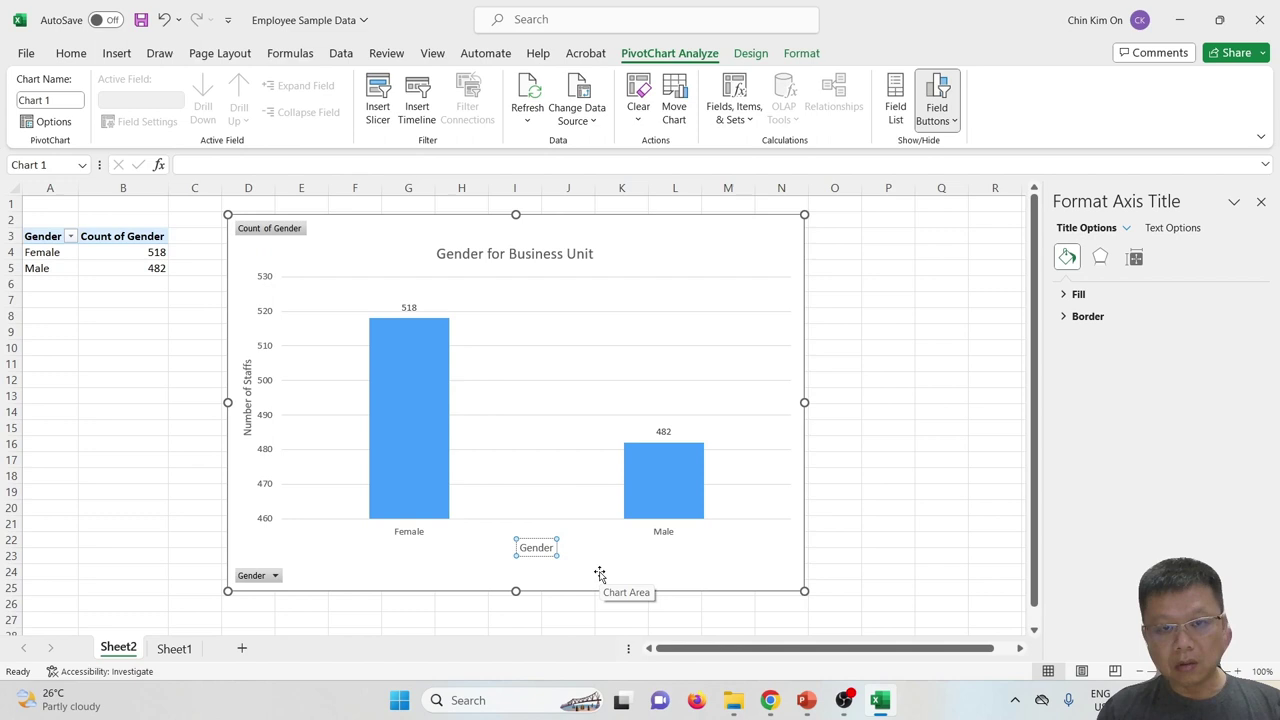
click(599, 574)
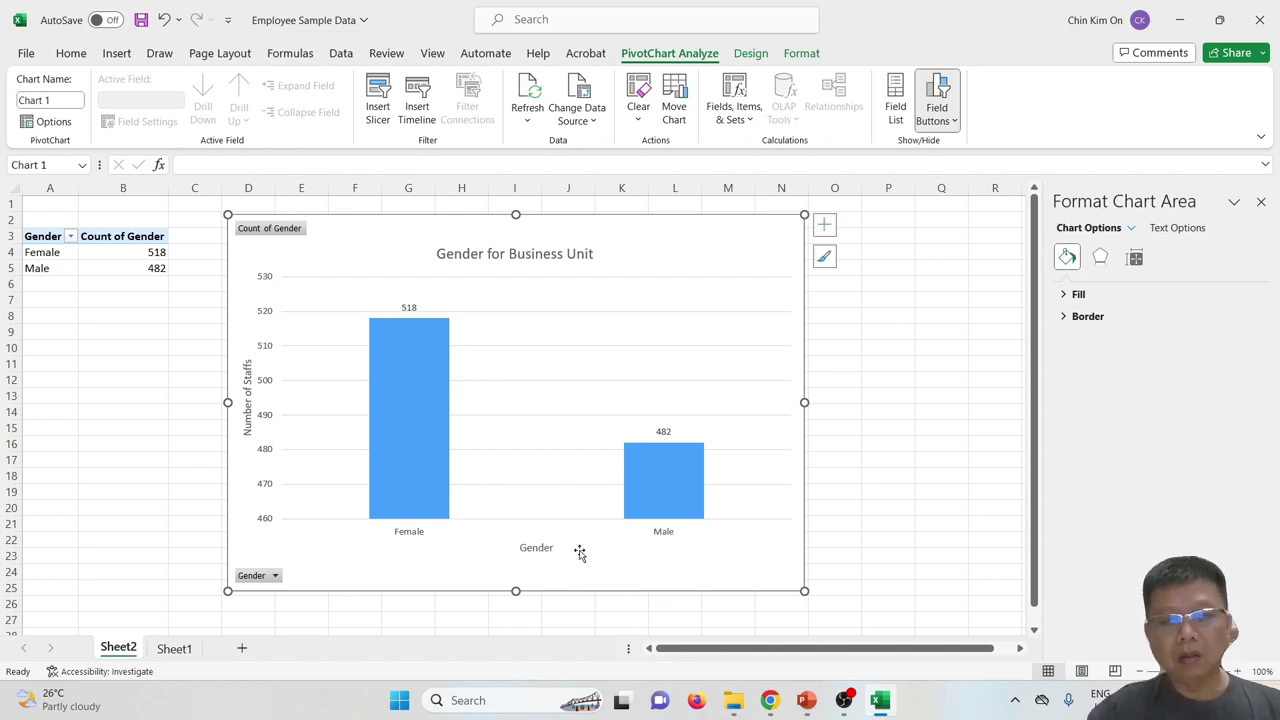
- Enlarge the 'Gender for Business Unit' chart title font with Increase Font Size
click(541, 552)
click(247, 396)
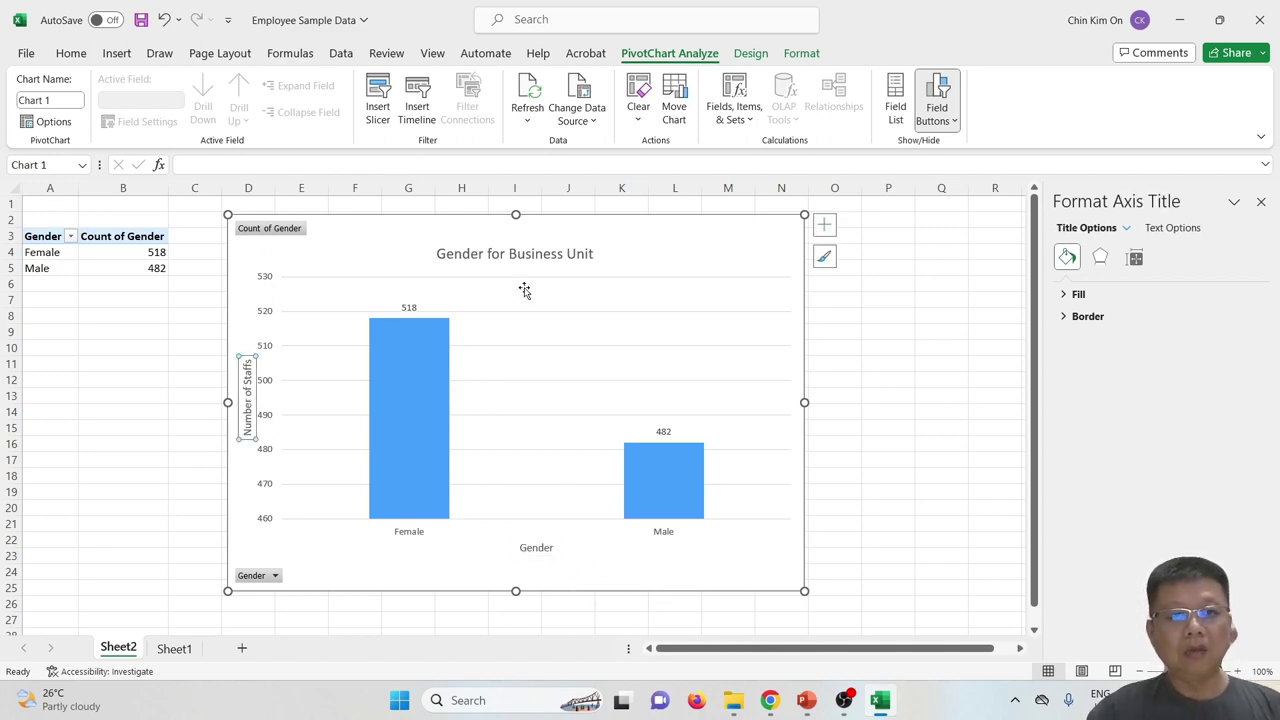
click(535, 556)
click(475, 257)
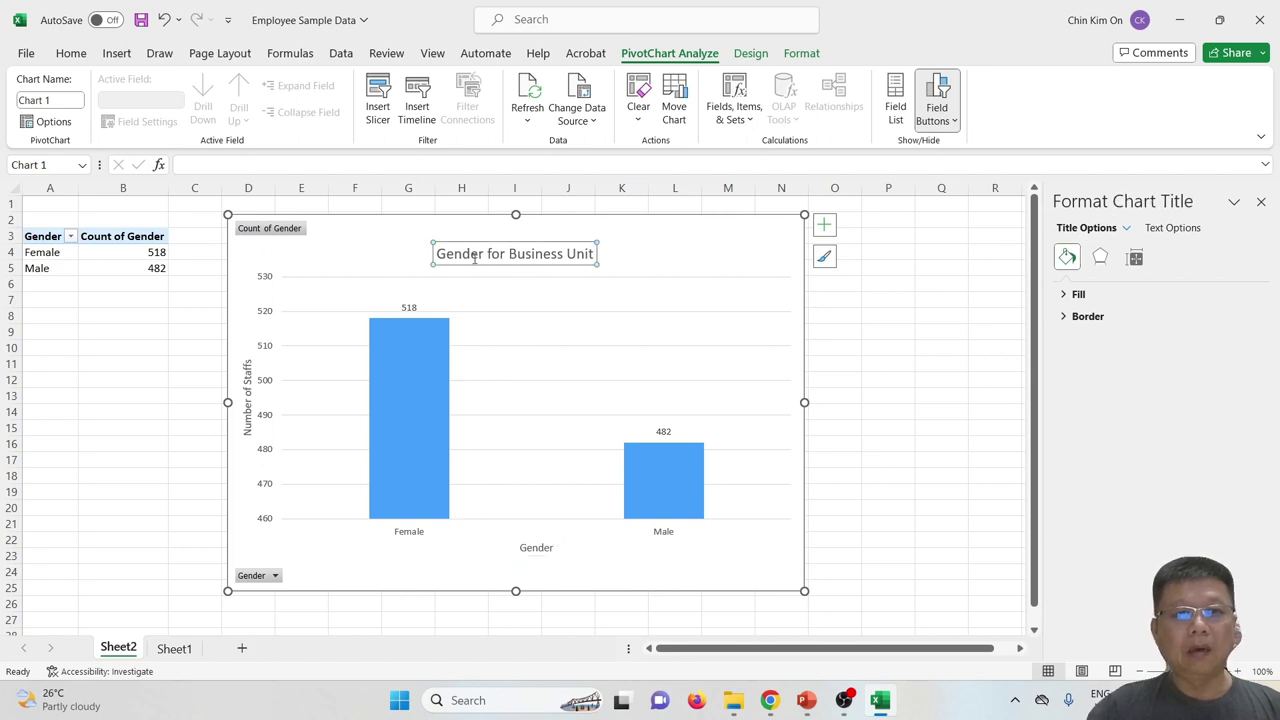
click(71, 53)
click(250, 85)
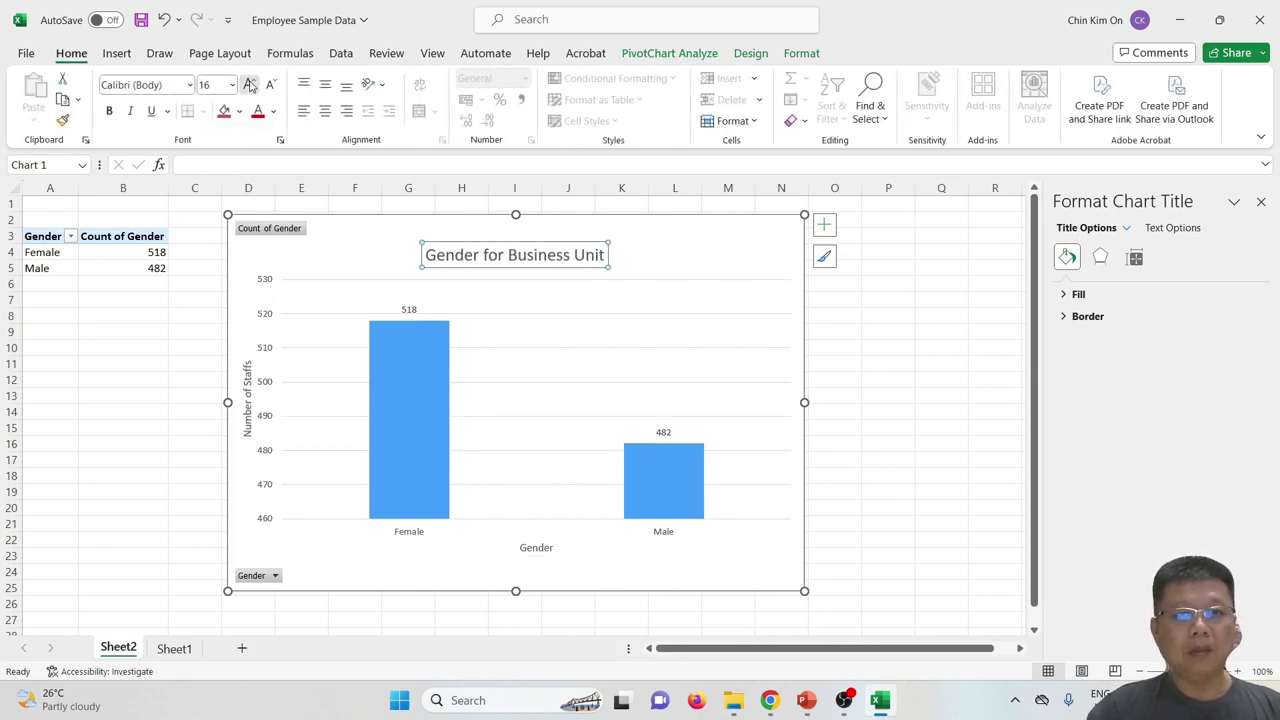
click(250, 85)
click(250, 85)
- Enlarge the Number of Staffs and Gender axis titles, bringing Gender to 18 pt
click(246, 400)
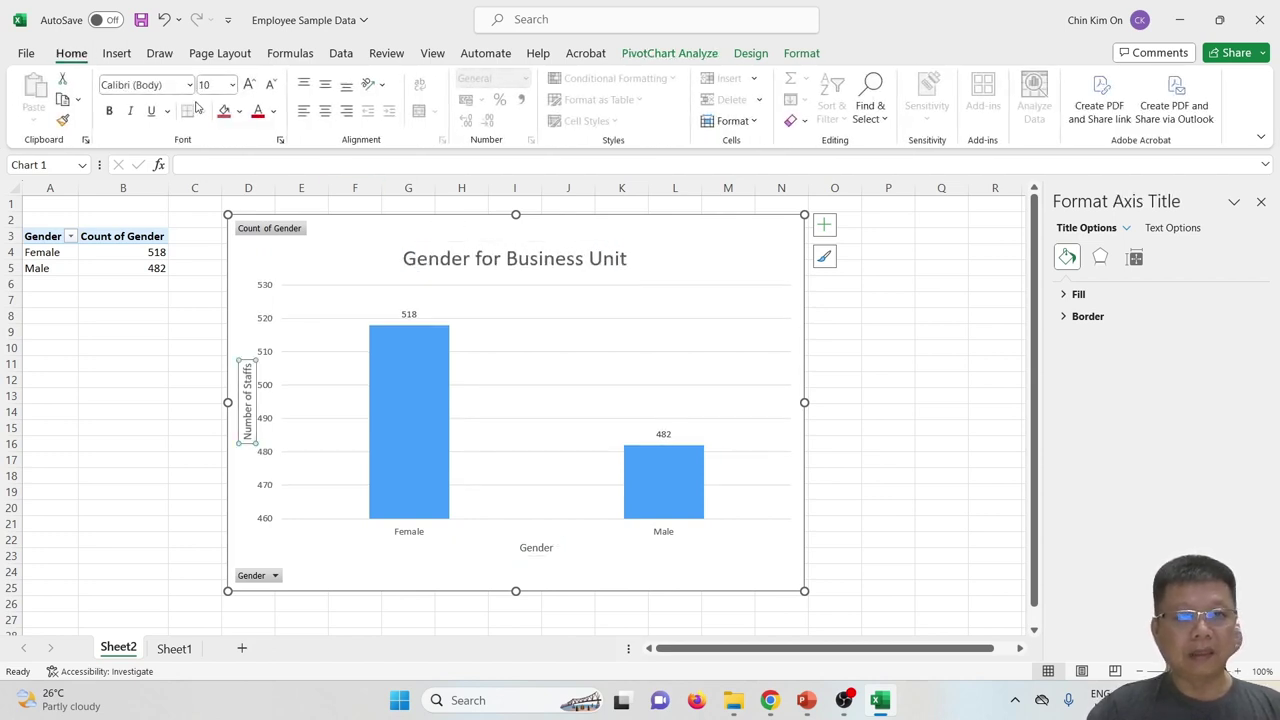
click(250, 85)
click(250, 85)
click(250, 85)
click(250, 85)
click(537, 548)
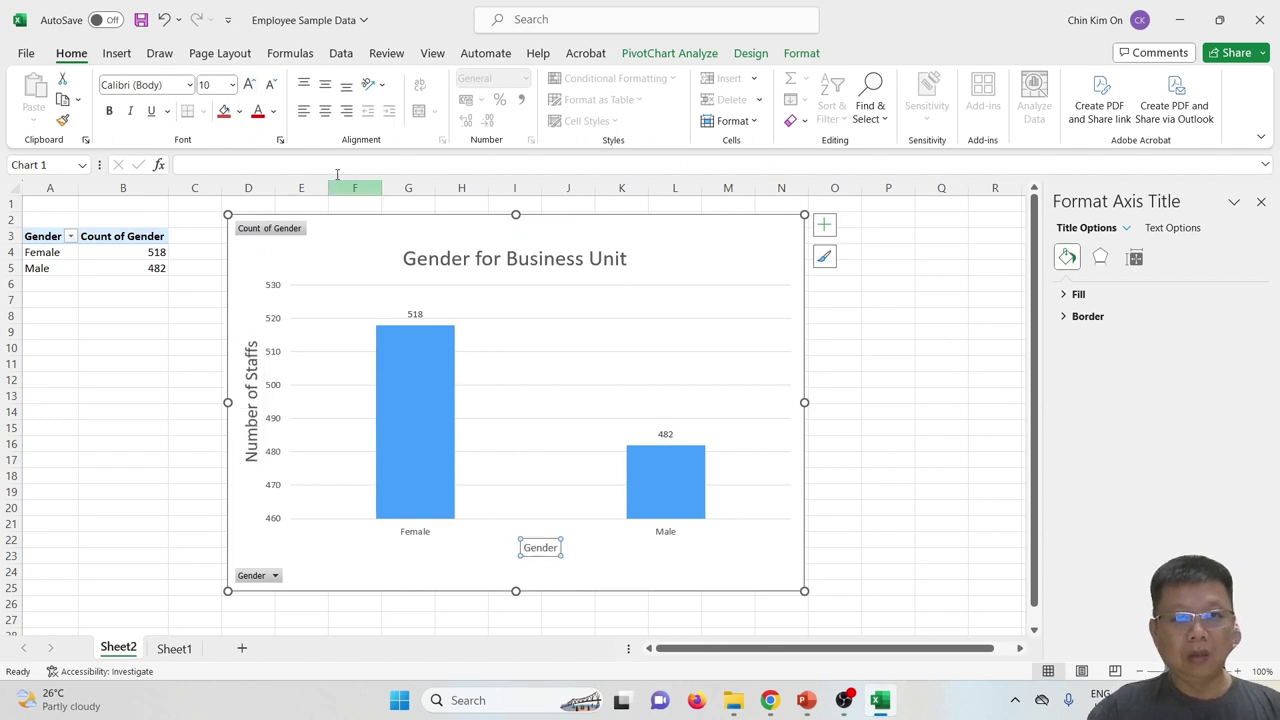
click(250, 85)
click(250, 85)
click(250, 85)
click(250, 85)
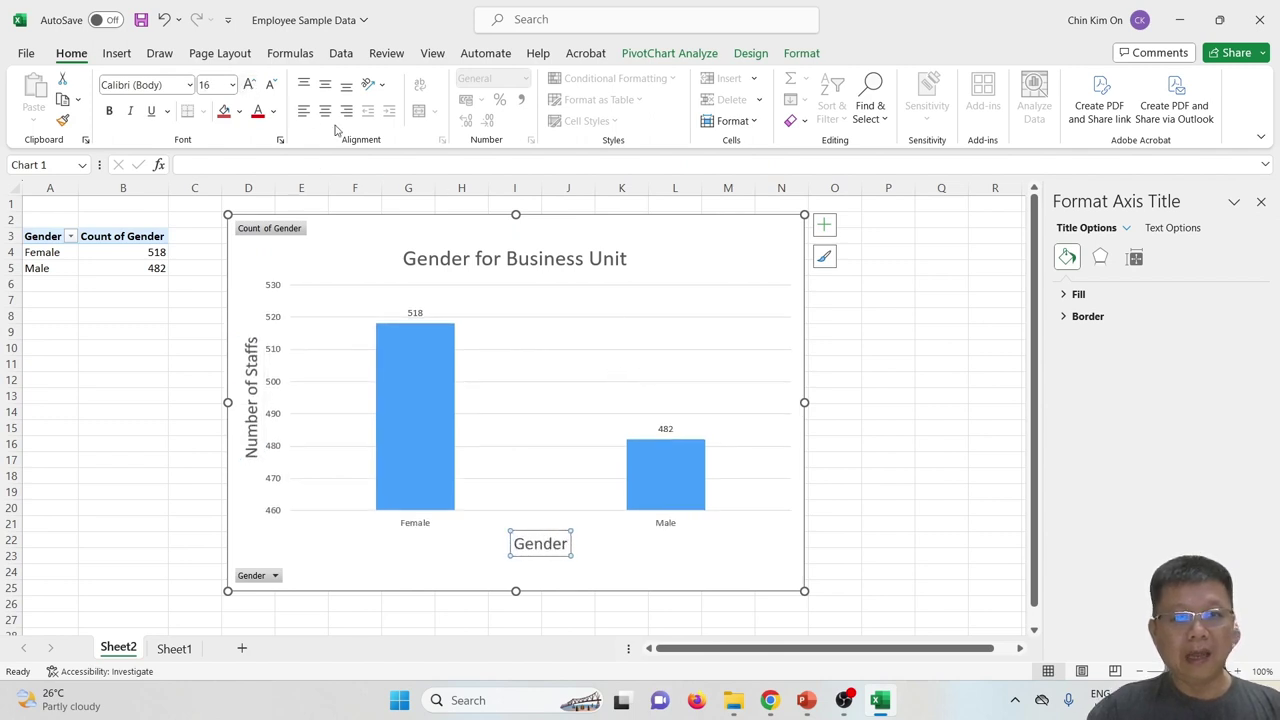
click(250, 85)
click(825, 226)
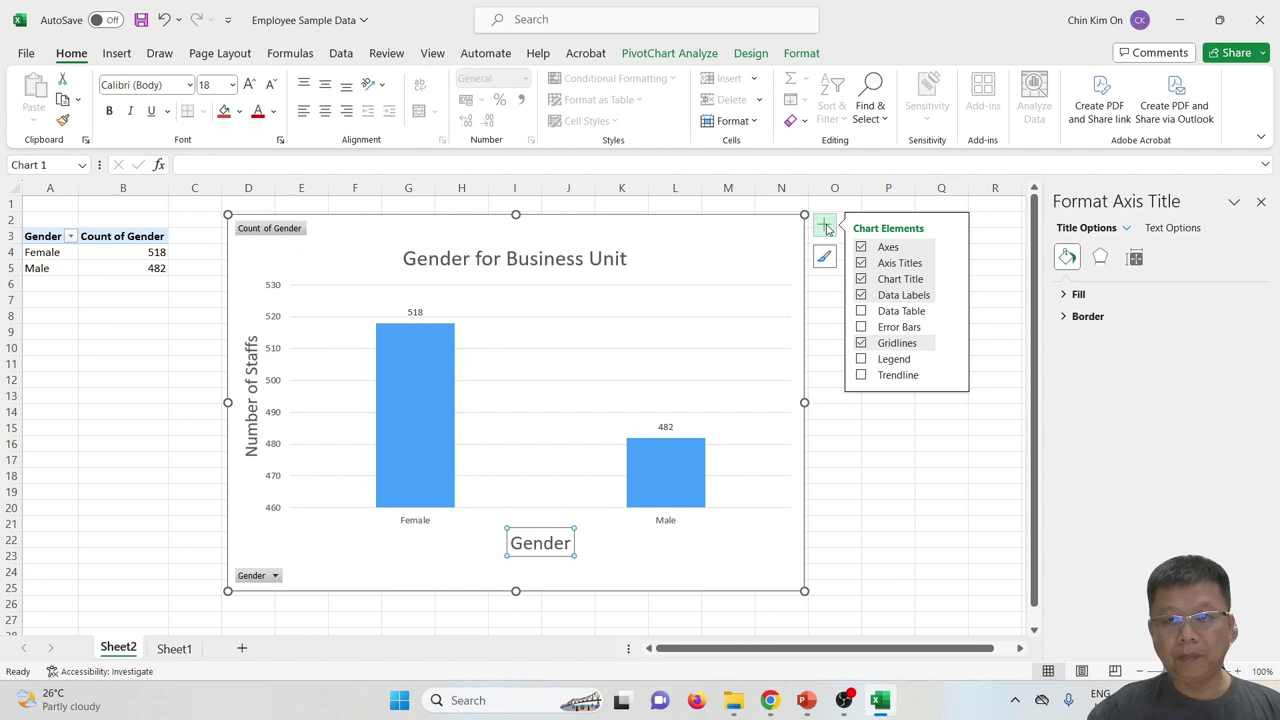
click(766, 574)
- Enlarge the vertical axis value labels and the bar data labels
click(268, 338)
click(270, 340)
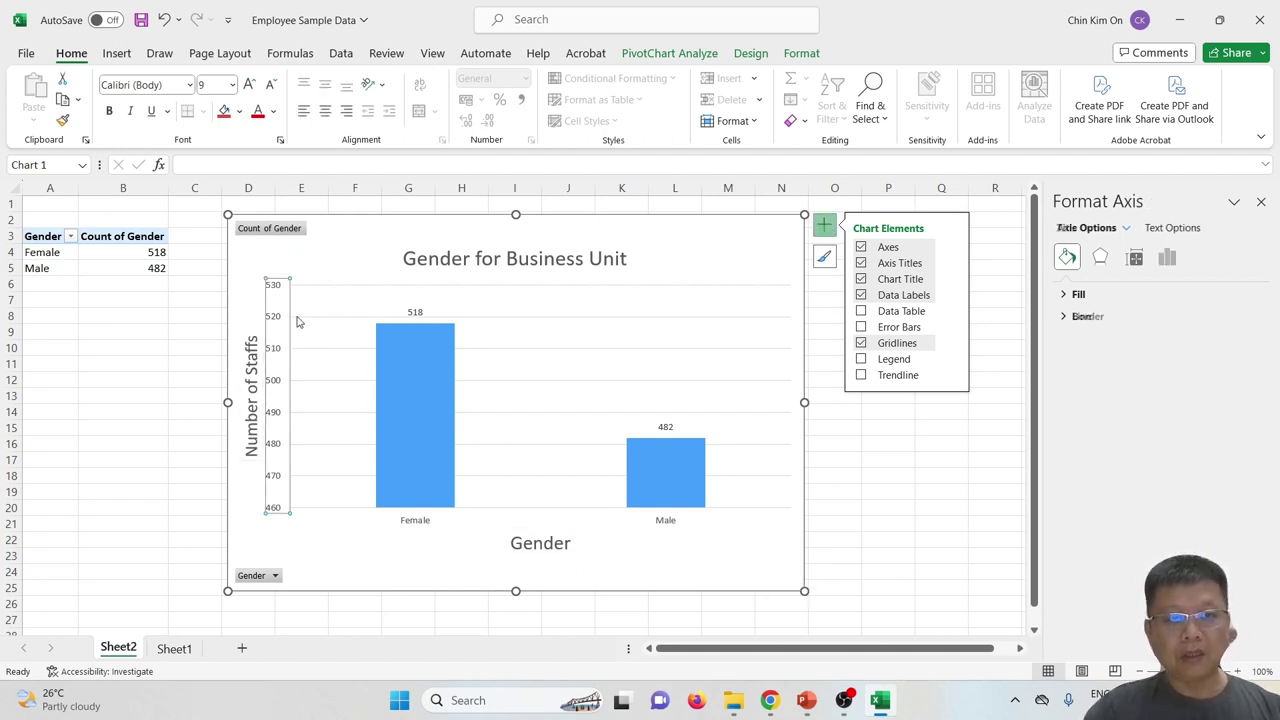
click(250, 85)
click(250, 85)
click(250, 85)
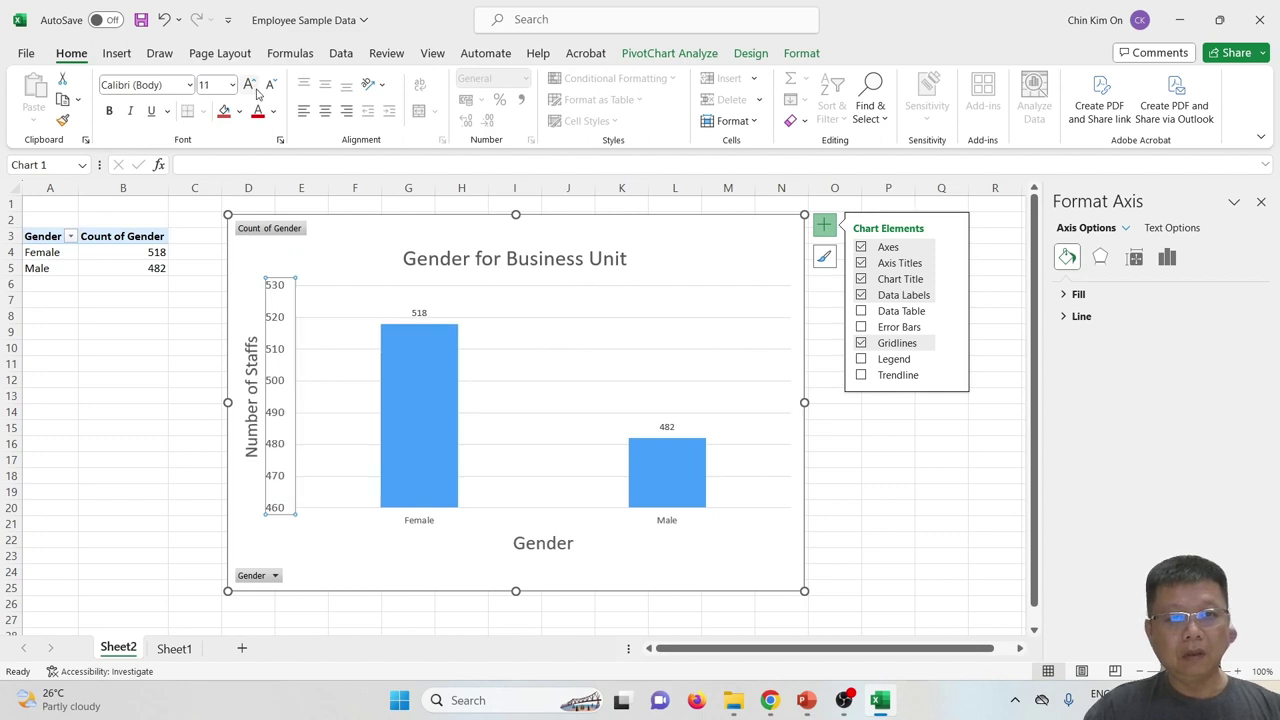
click(419, 313)
click(250, 85)
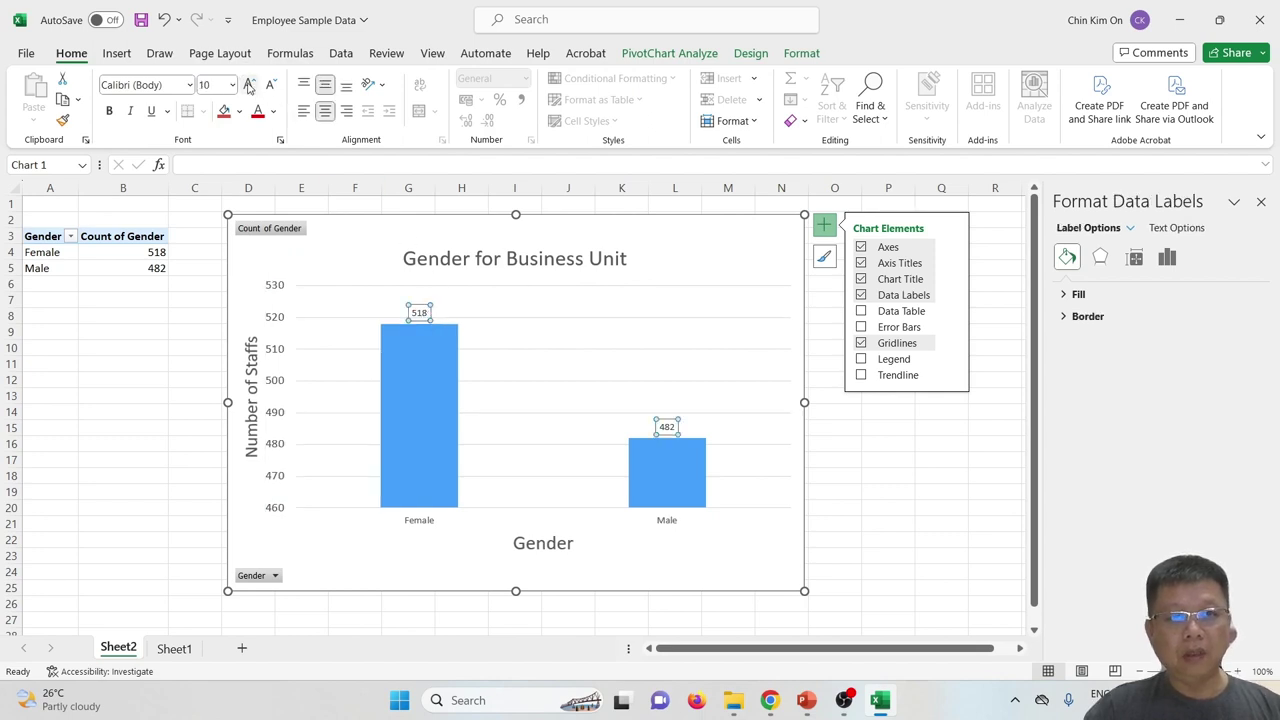
click(250, 85)
- Enlarge the Female/Male category labels and the 518/482 data labels further, then deselect the chart
click(406, 533)
click(250, 85)
click(250, 85)
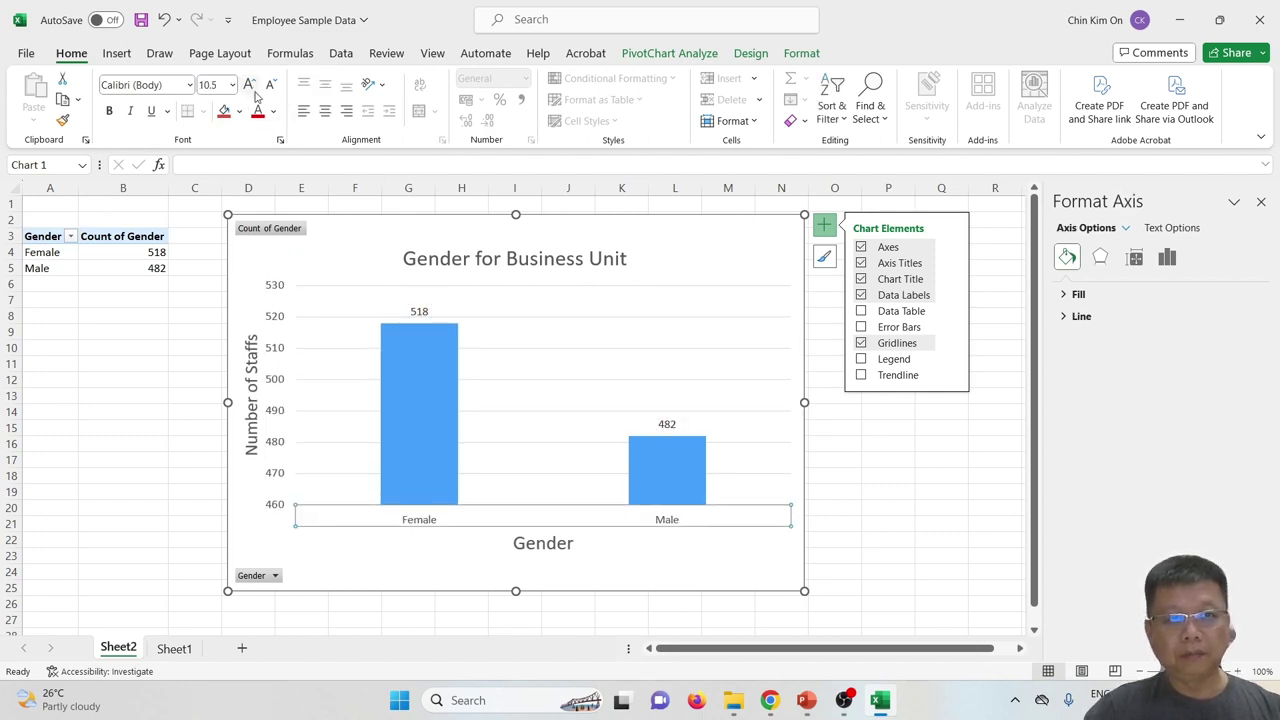
click(280, 330)
click(280, 330)
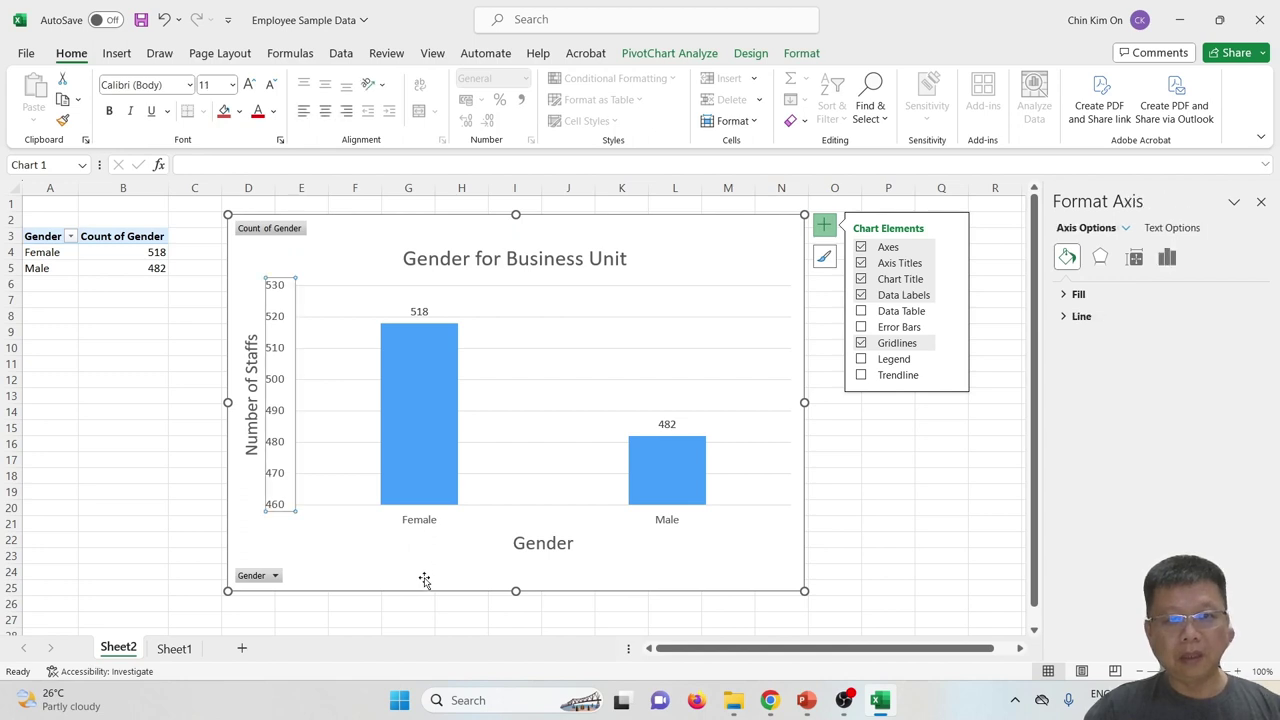
click(419, 312)
click(250, 85)
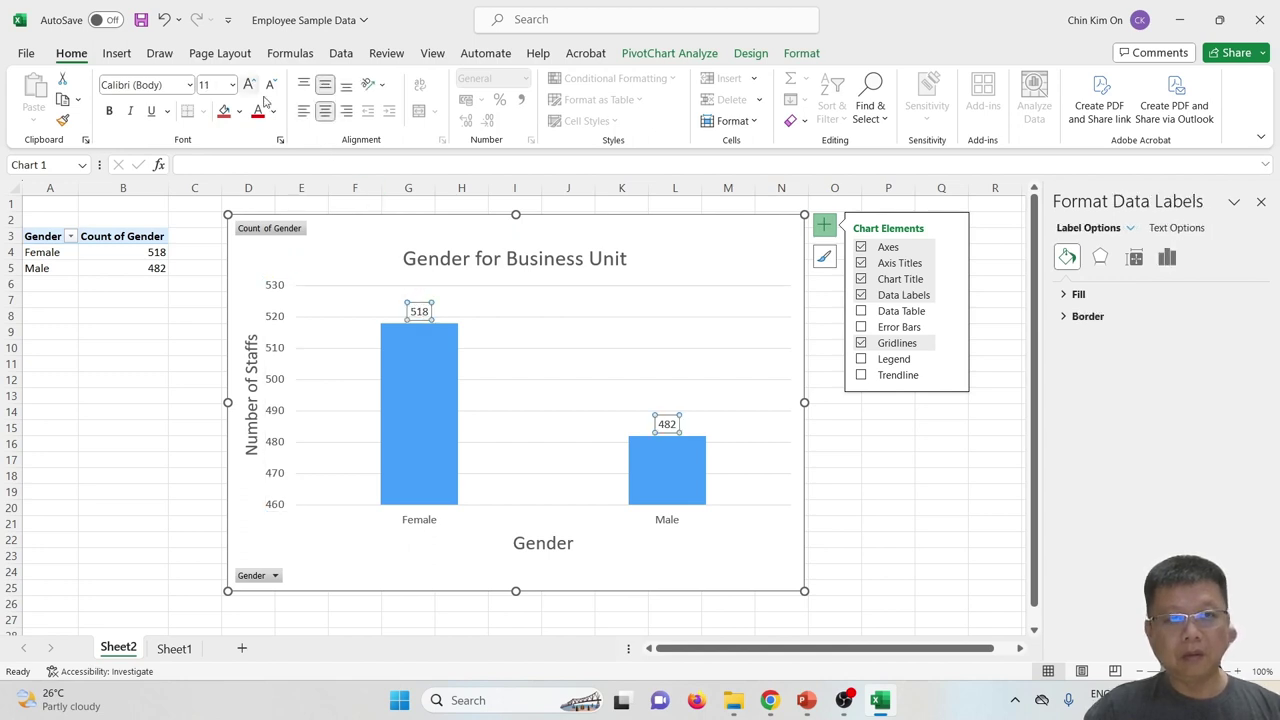
click(421, 521)
click(466, 554)
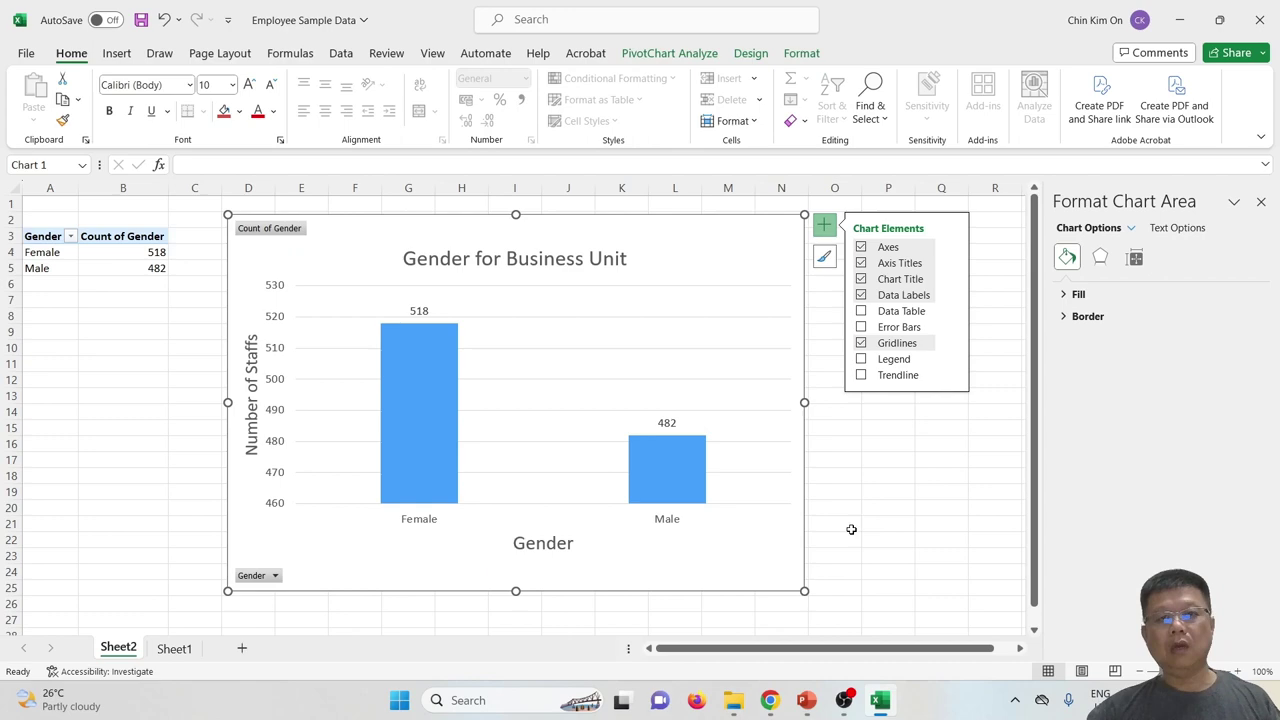
click(842, 423)
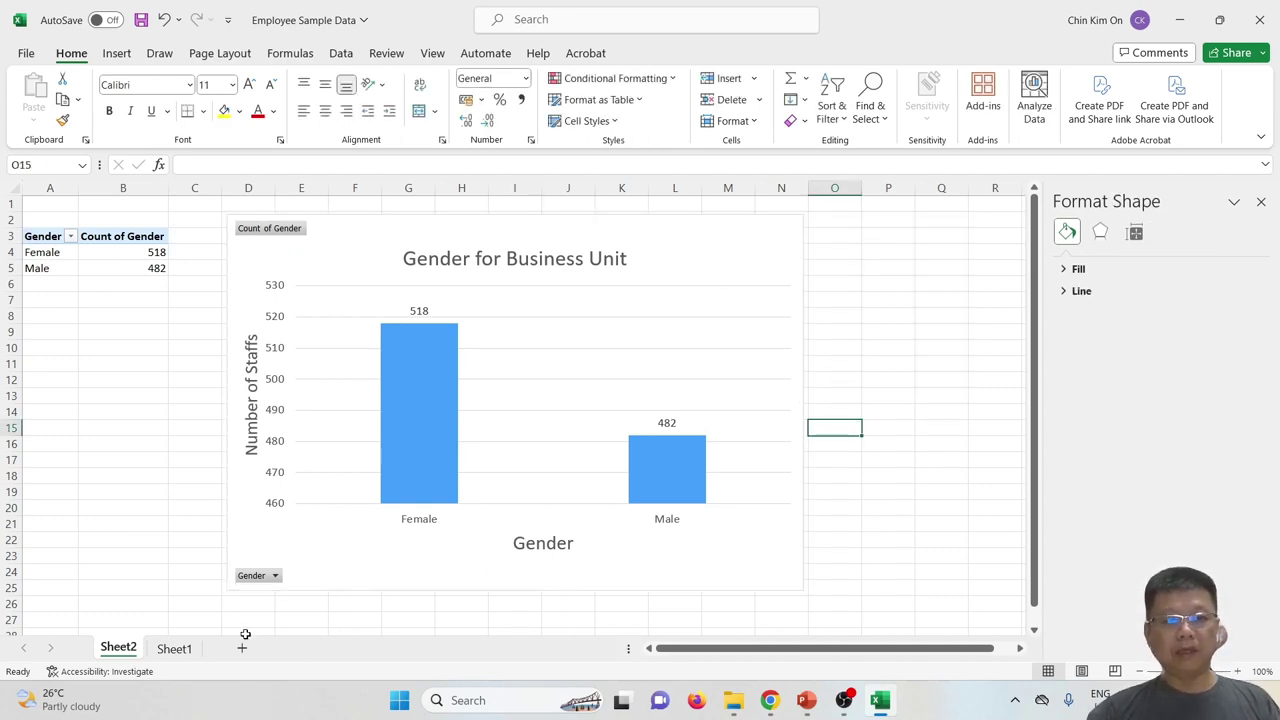
- Select the Age column on Sheet1 and preview the Pareto chart among Recommended Charts
click(175, 650)
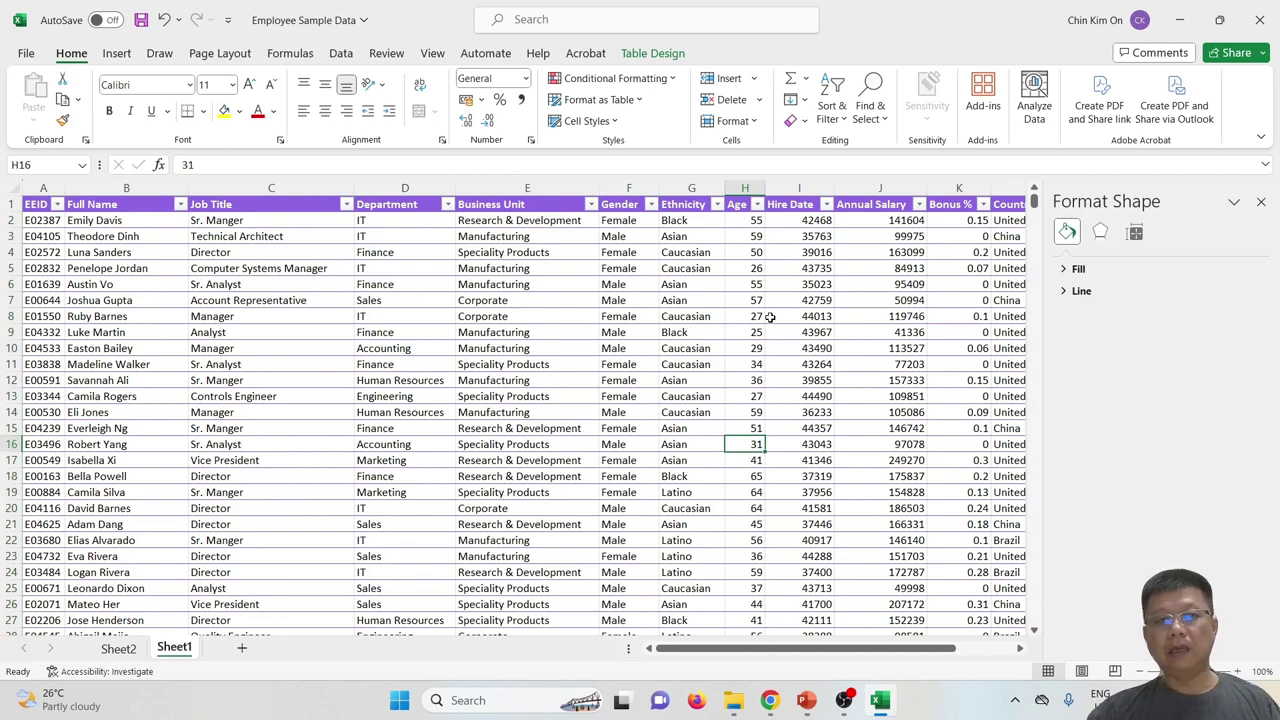
click(741, 183)
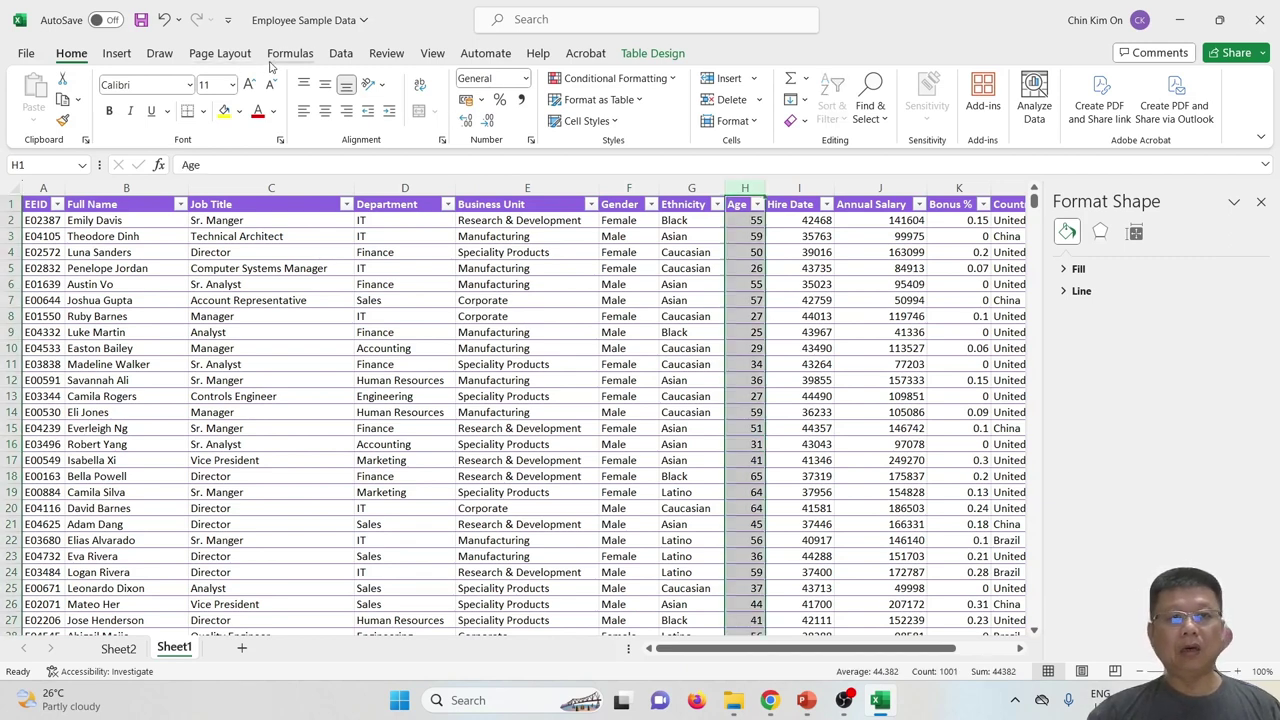
click(115, 55)
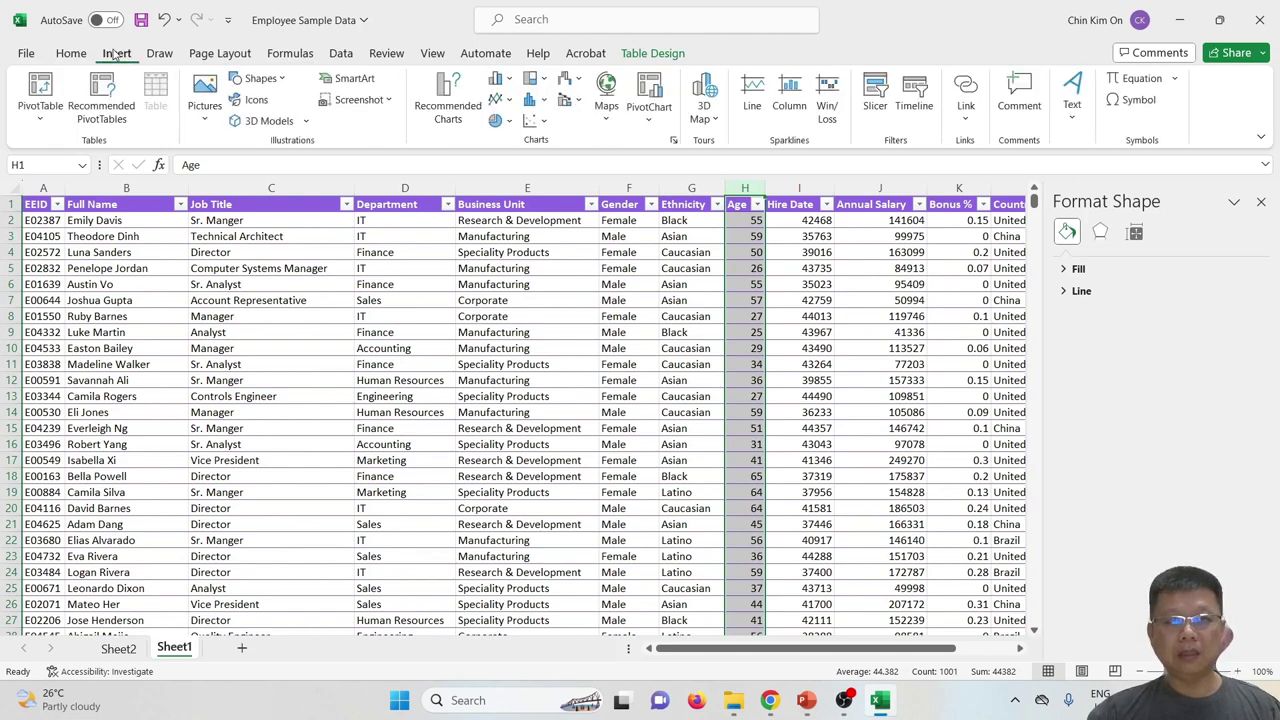
click(443, 120)
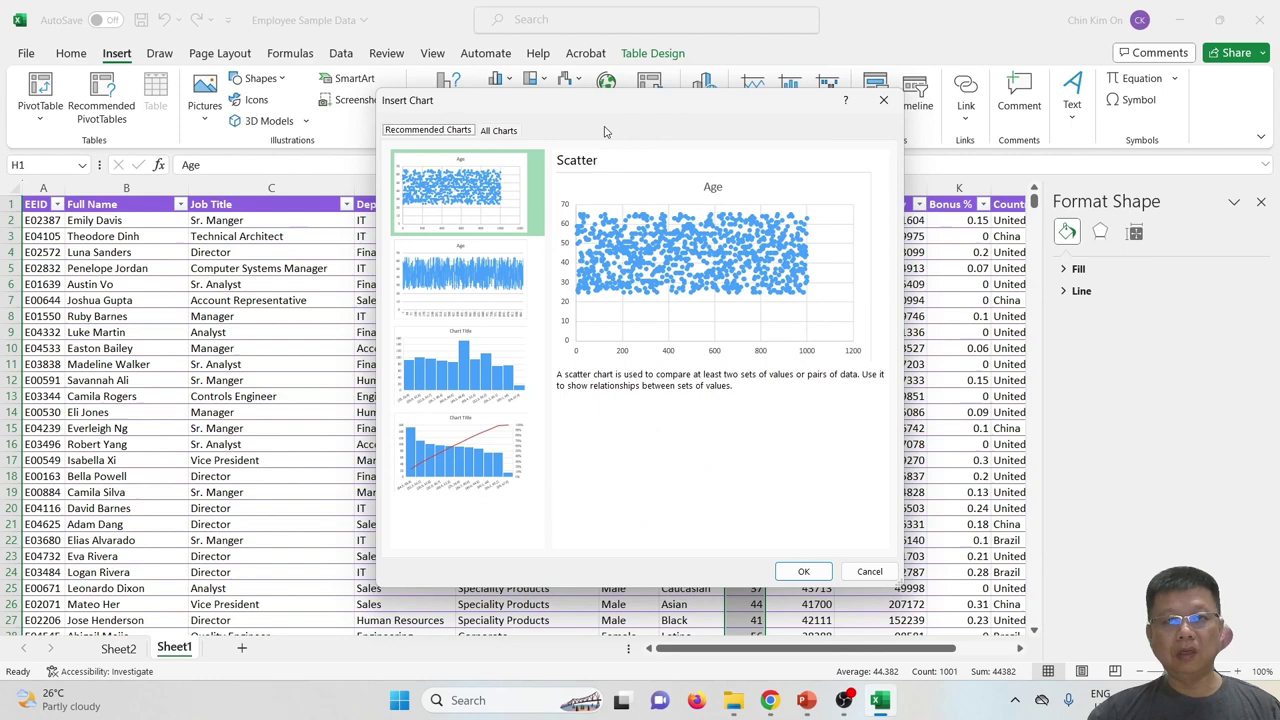
drag(610, 103, 411, 87)
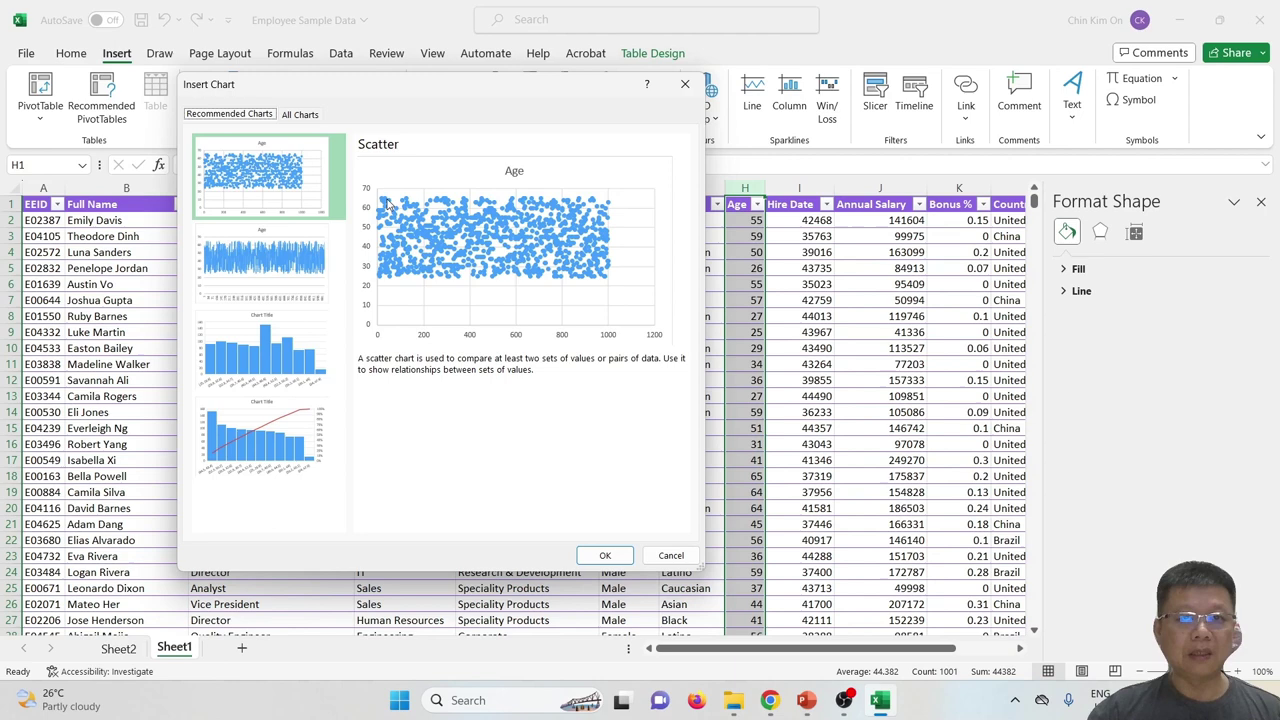
click(277, 270)
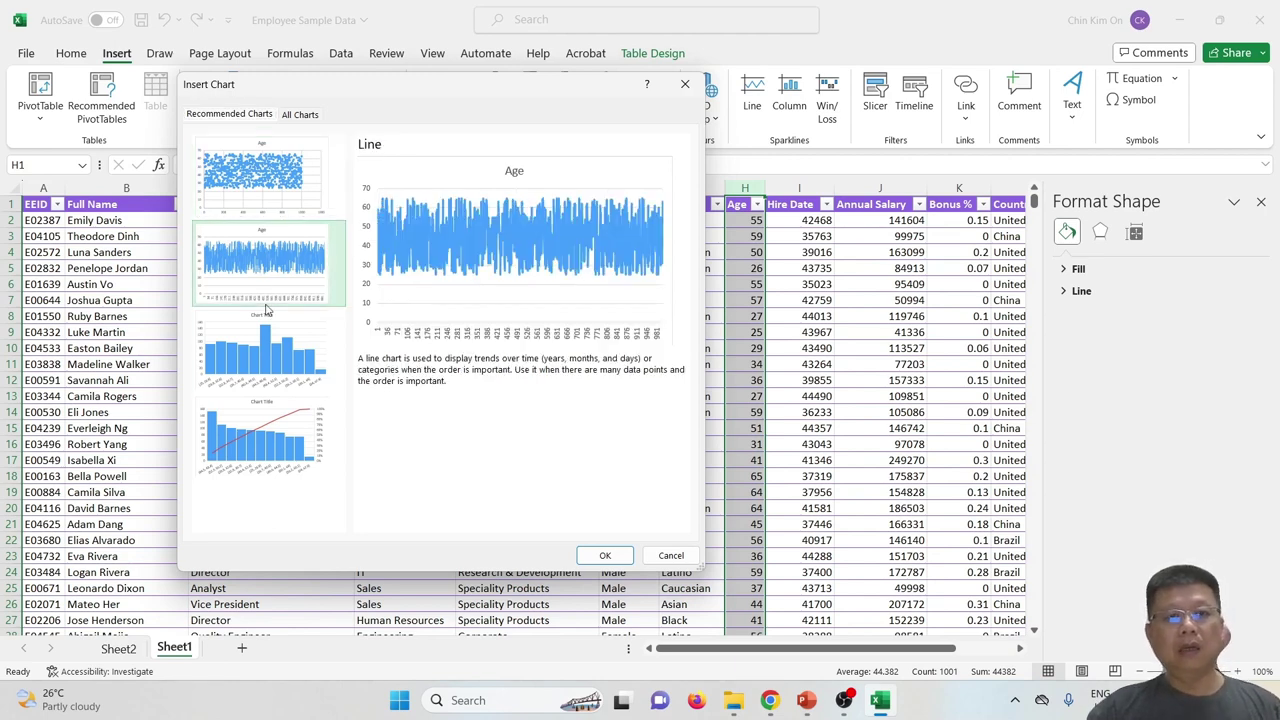
click(261, 369)
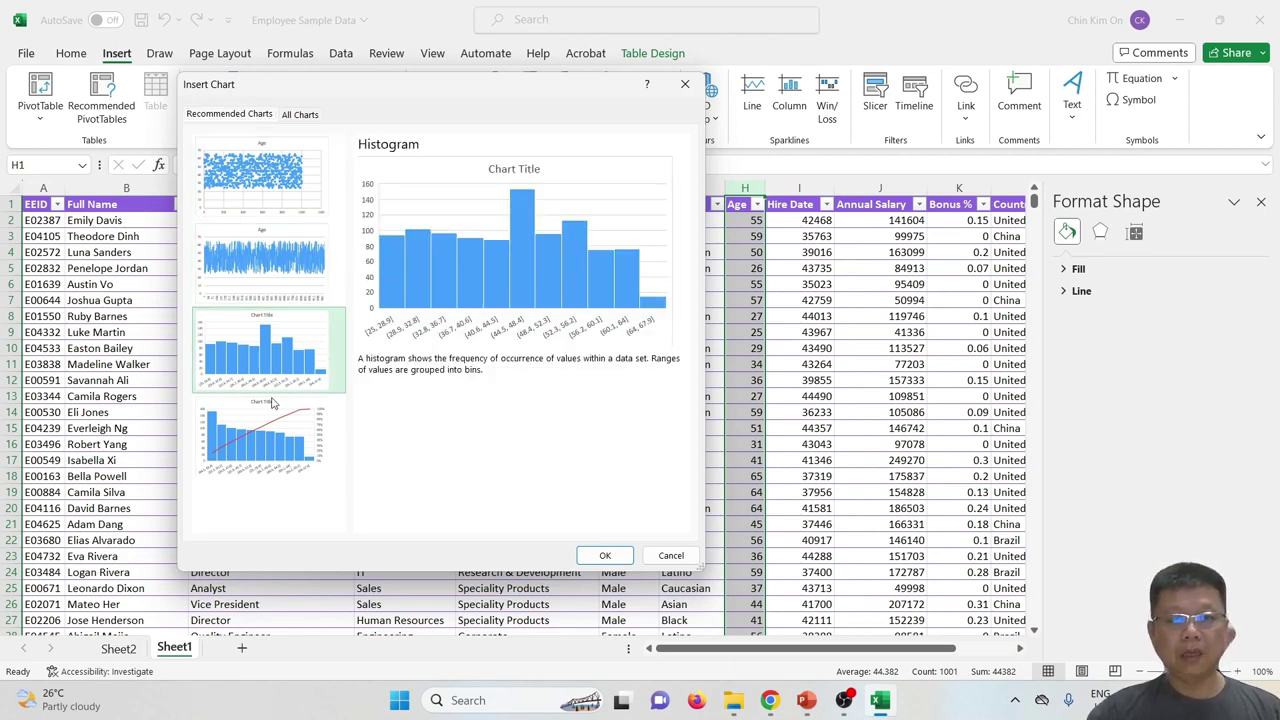
click(268, 450)
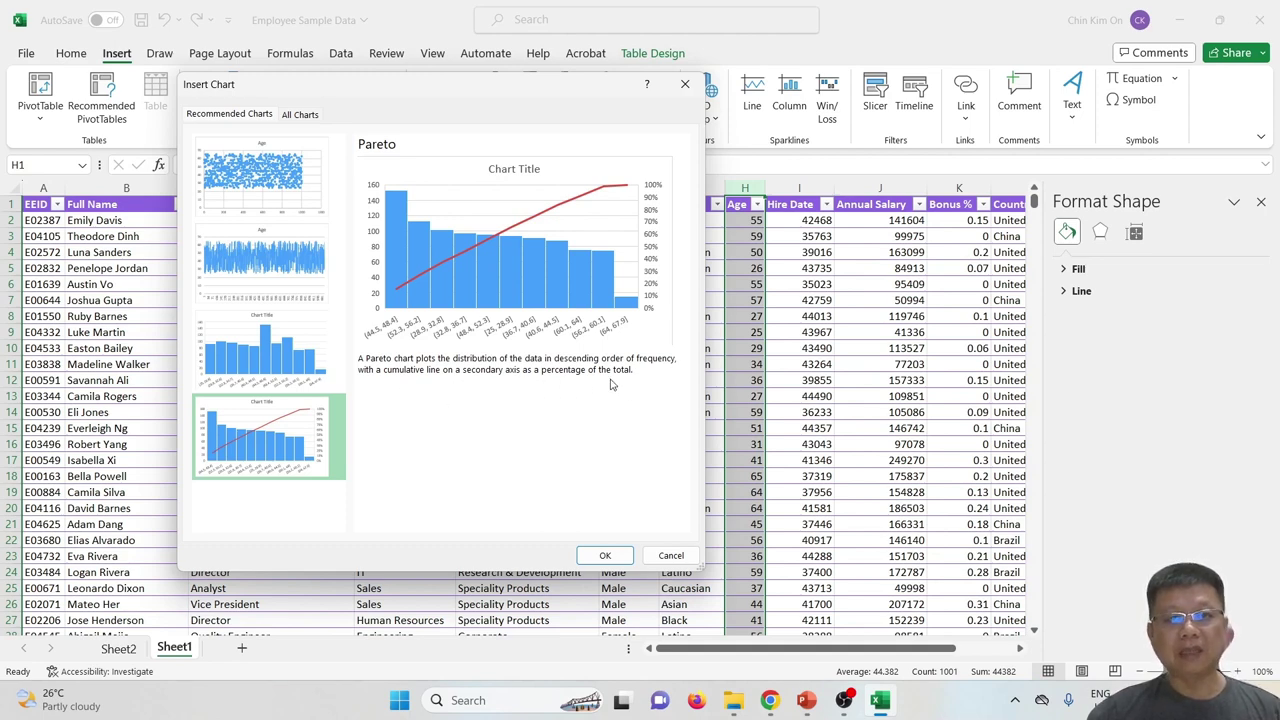
- Insert the Pareto chart onto Sheet1 and drag it larger
click(605, 555)
scroll(675, 425, down, 2)
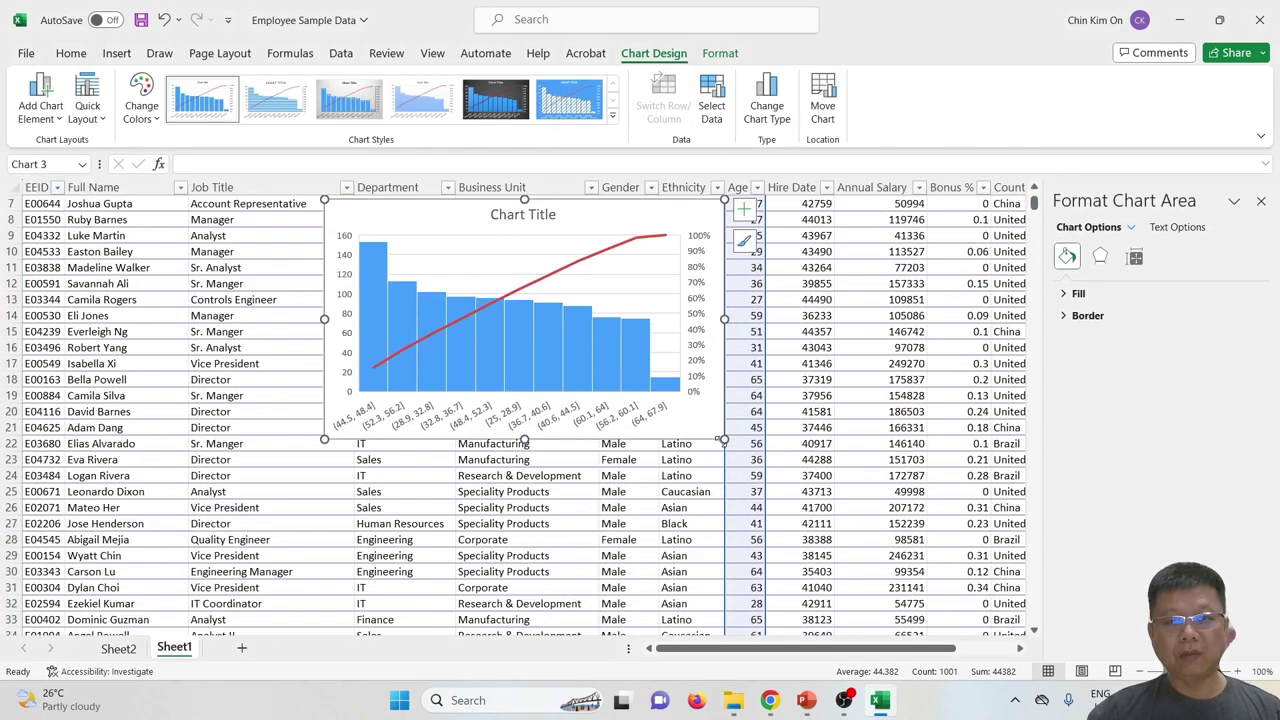
drag(720, 440, 922, 560)
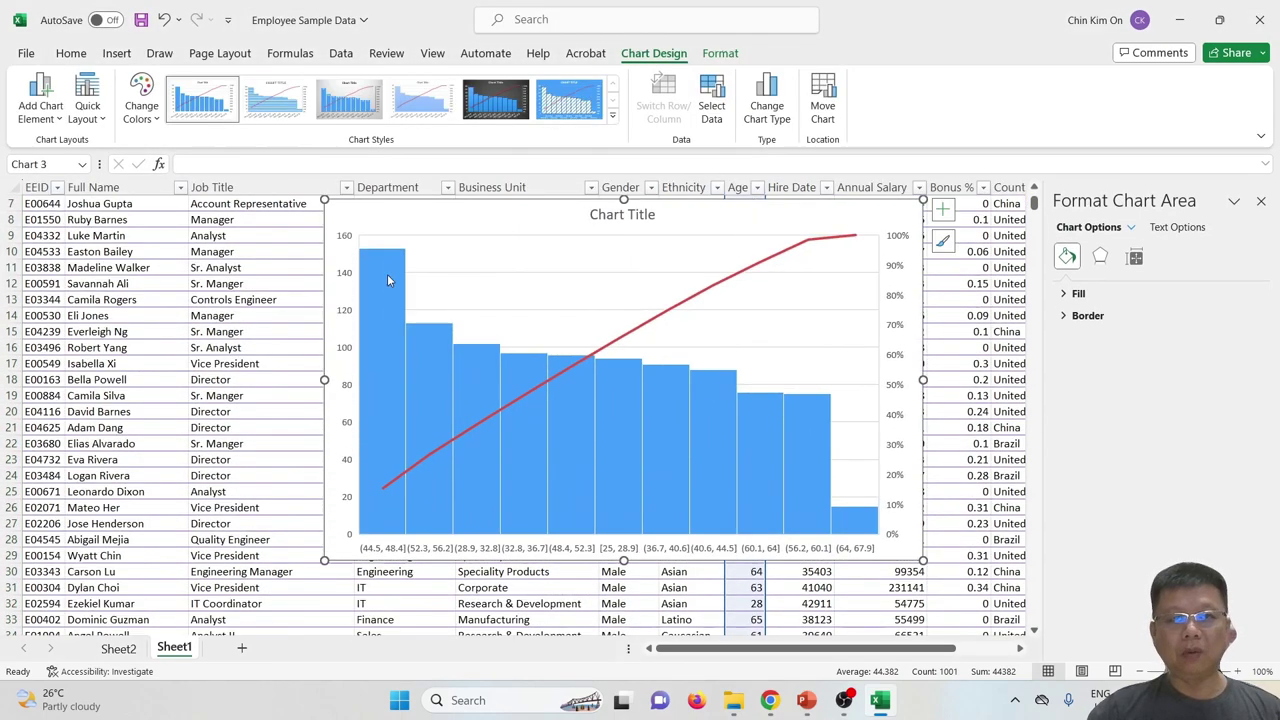
drag(395, 218, 704, 258)
- Position the chart beside the data and title it 'Pareto Chart for Company Age'
scroll(714, 656, right, 3)
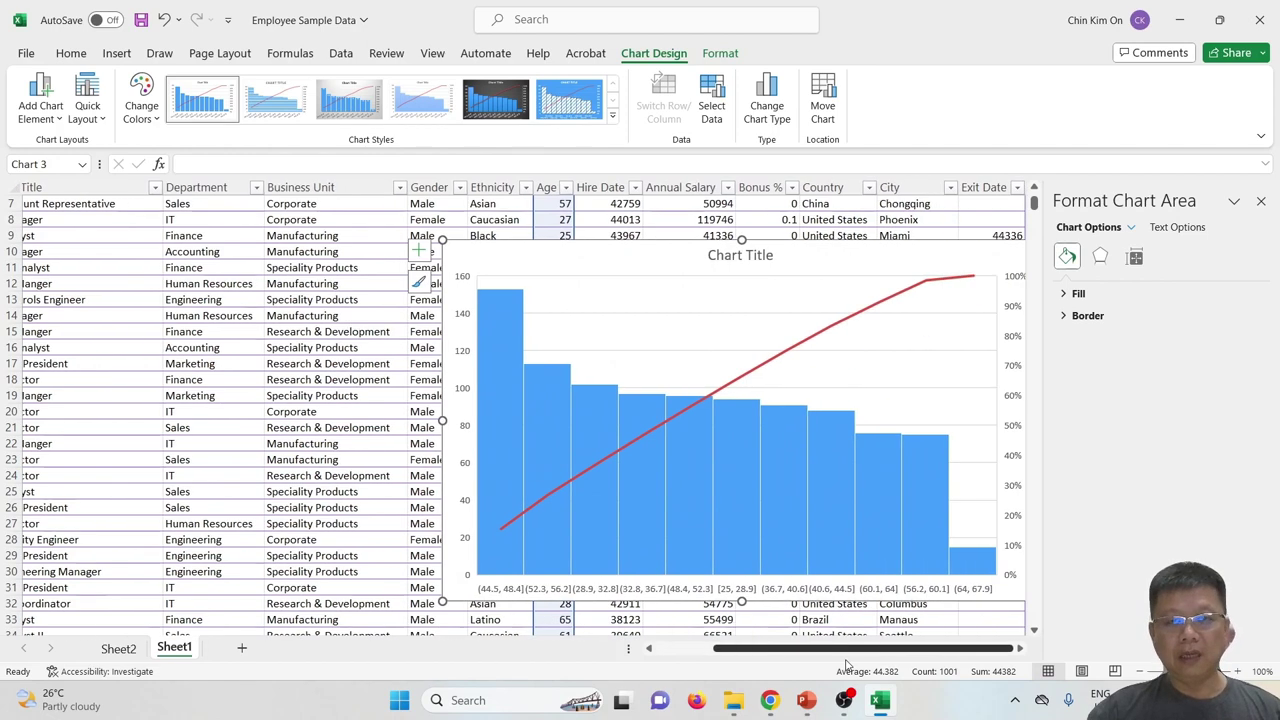
click(1020, 648)
click(1020, 648)
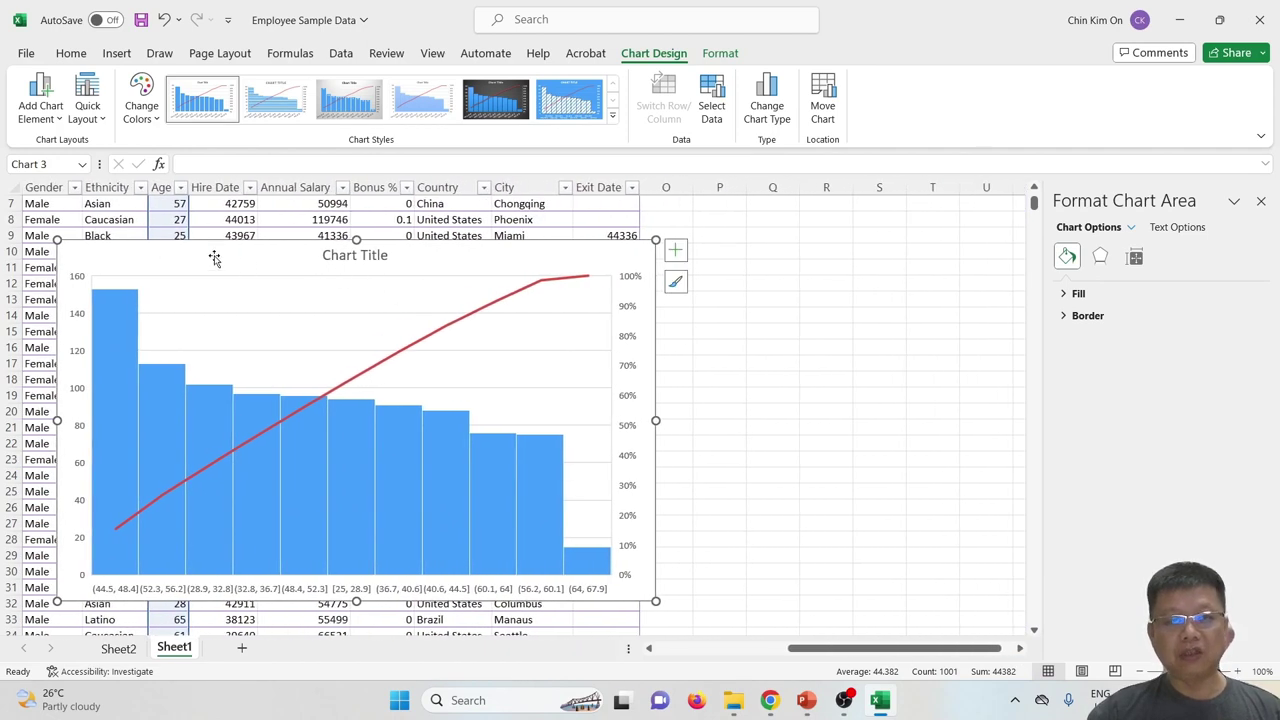
drag(198, 251, 687, 231)
scroll(465, 260, right, 5)
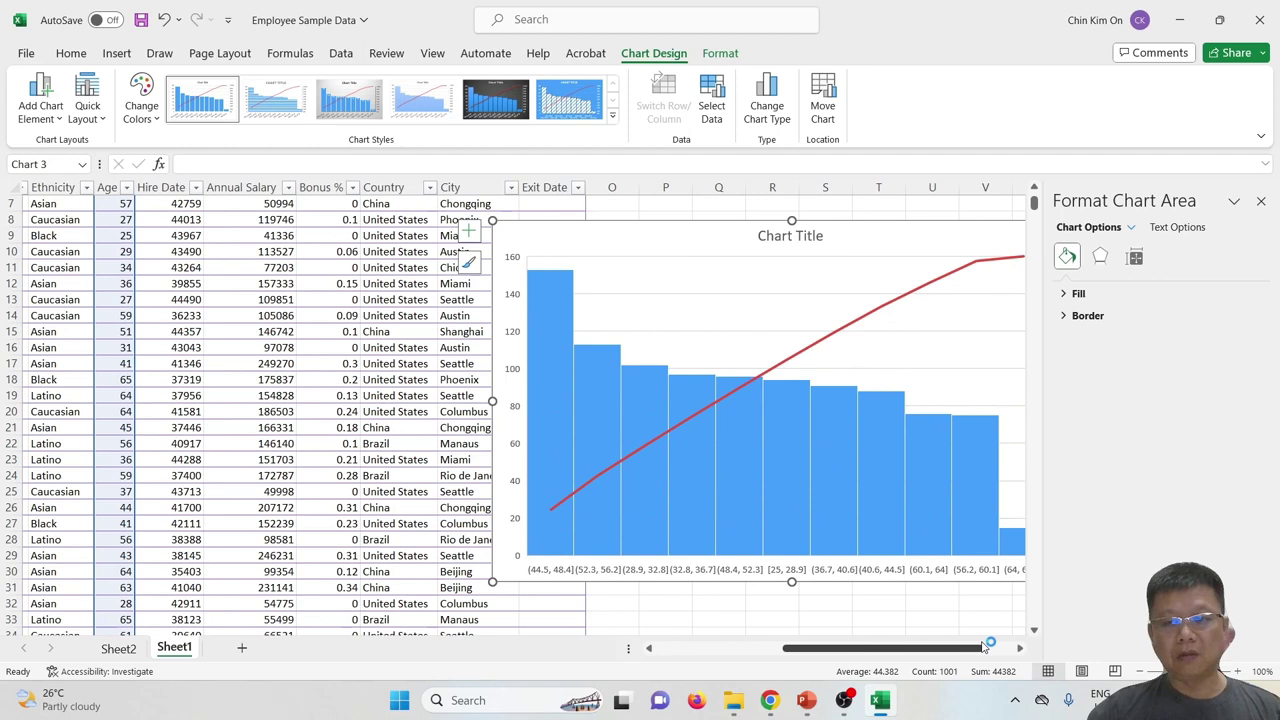
drag(465, 260, 612, 251)
scroll(890, 657, right, 1)
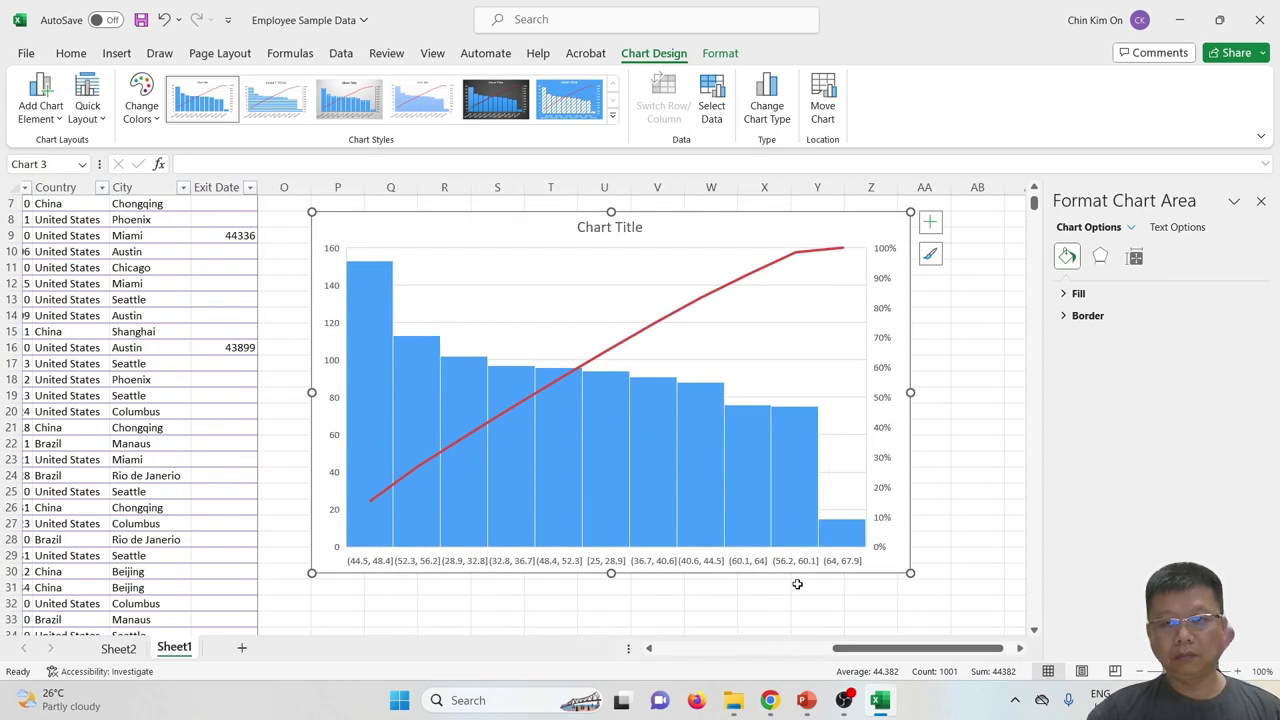
click(618, 236)
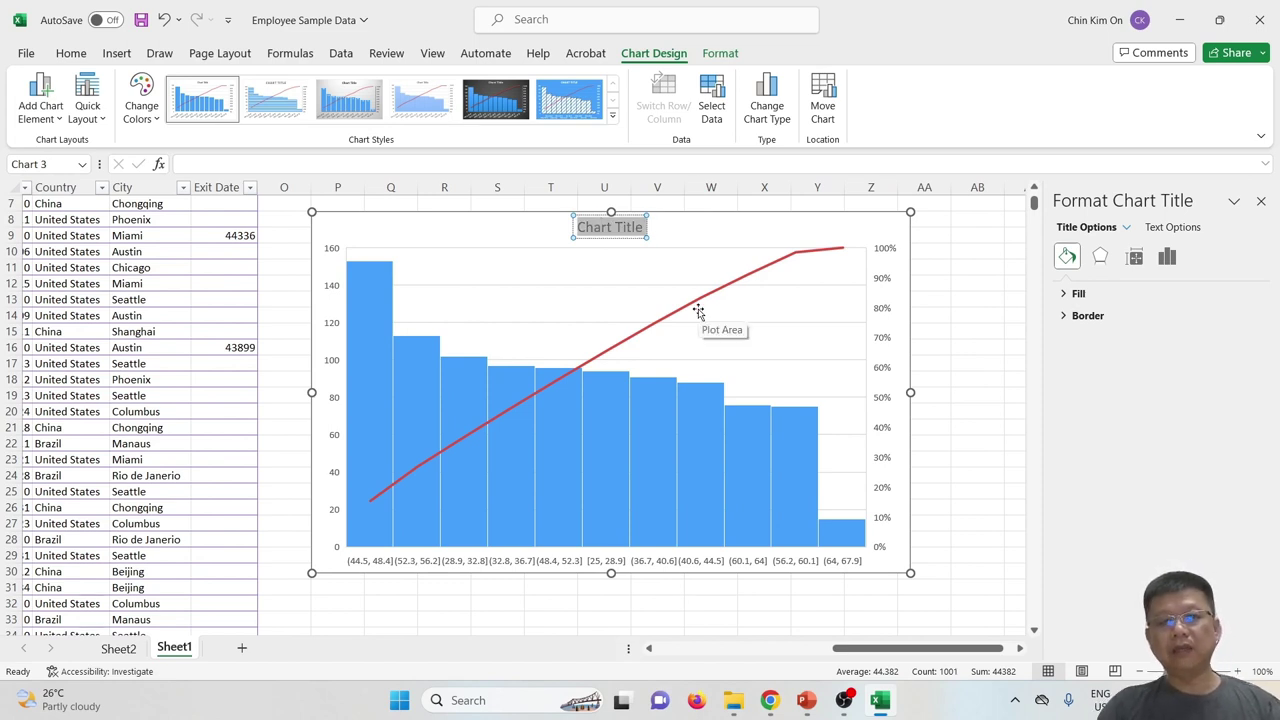
text(Pareto Chart)
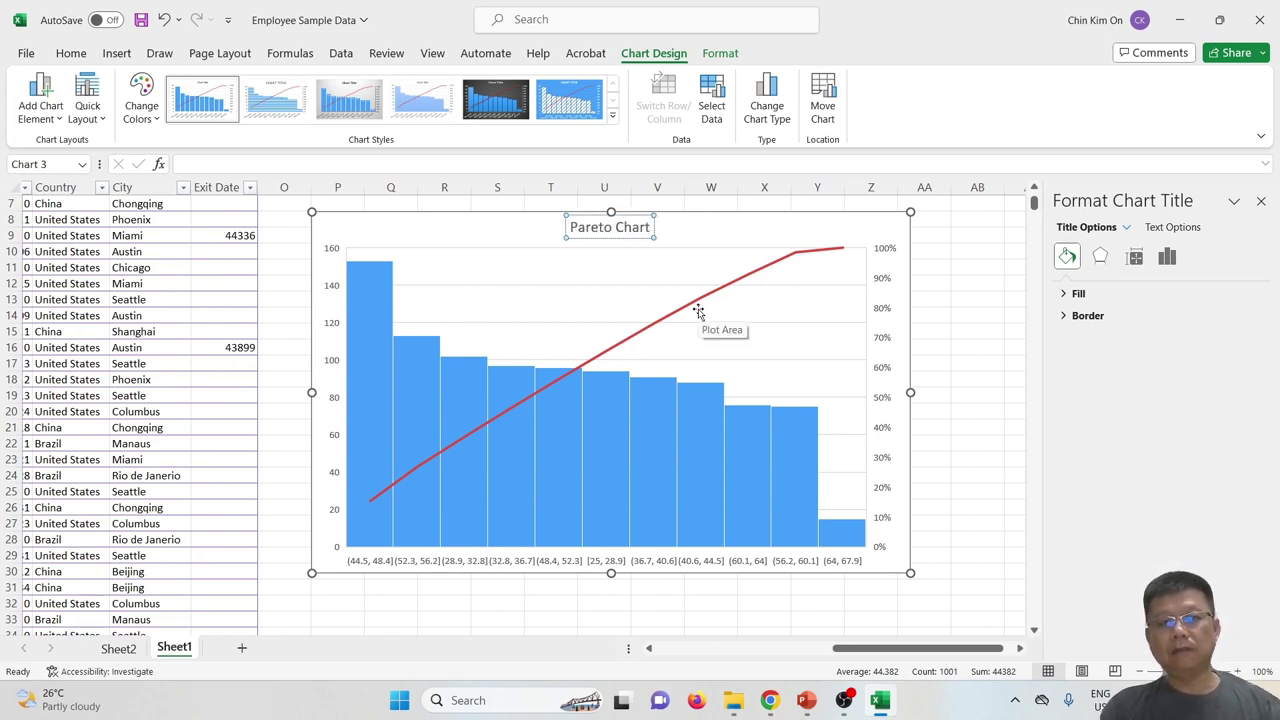
text( for)
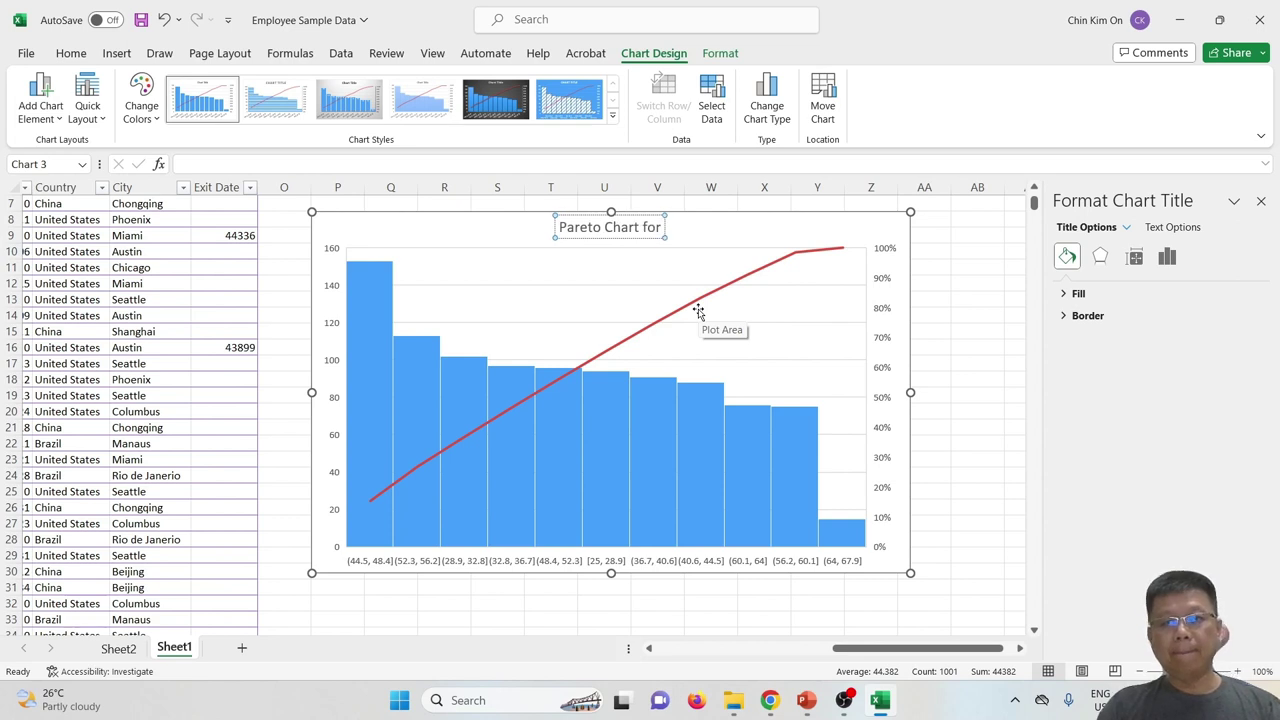
text( Company)
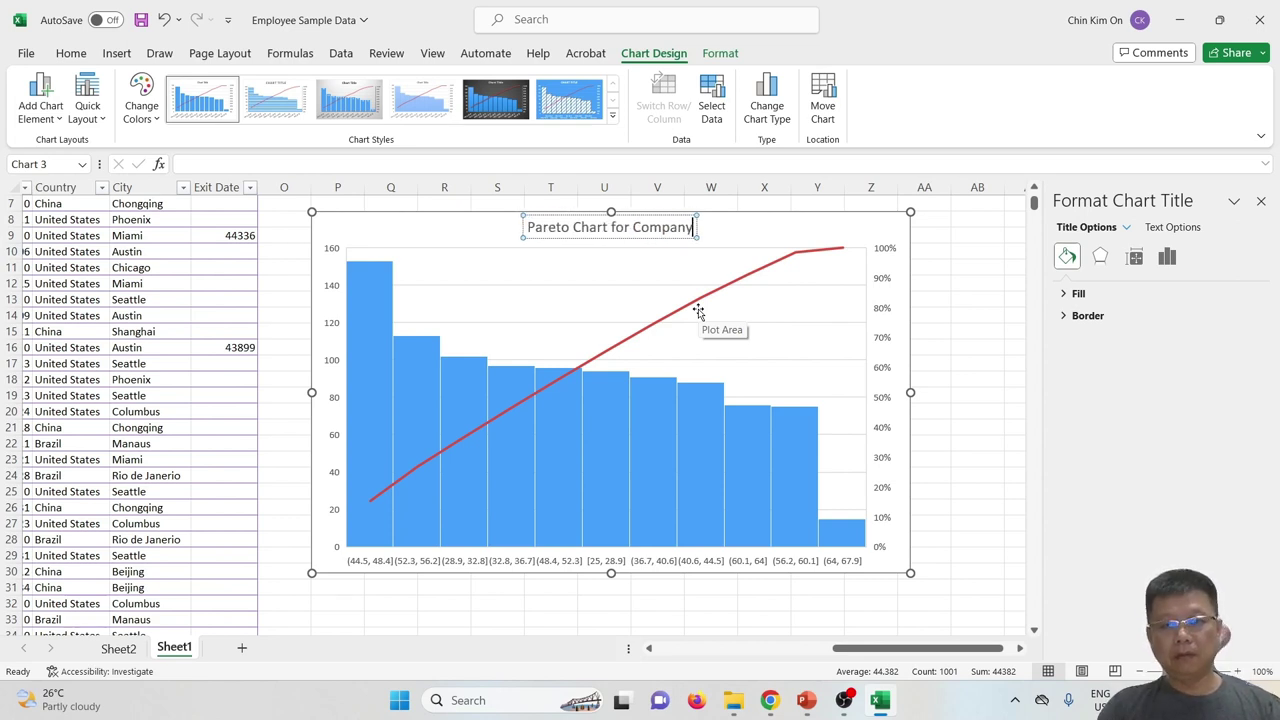
text( Age)
- Replace 'Company Age' with 'Staff Ages' so the title reads 'Pareto Chart for Staff Ages'
key(BackSpace)
key(BackSpace)
key(BackSpace)
key(BackSpace)
key(BackSpace)
key(BackSpace)
key(BackSpace)
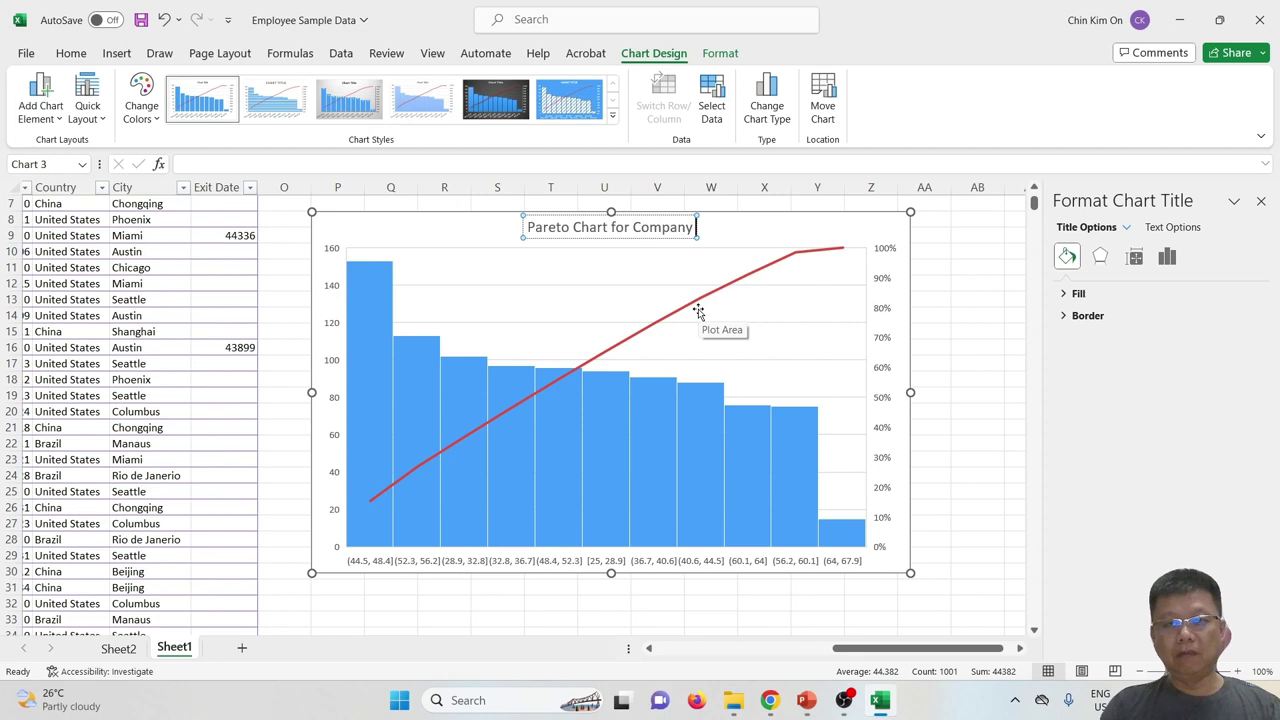
key(BackSpace)
key(BackSpace)
key(BackSpace)
key(BackSpace)
text(Staff)
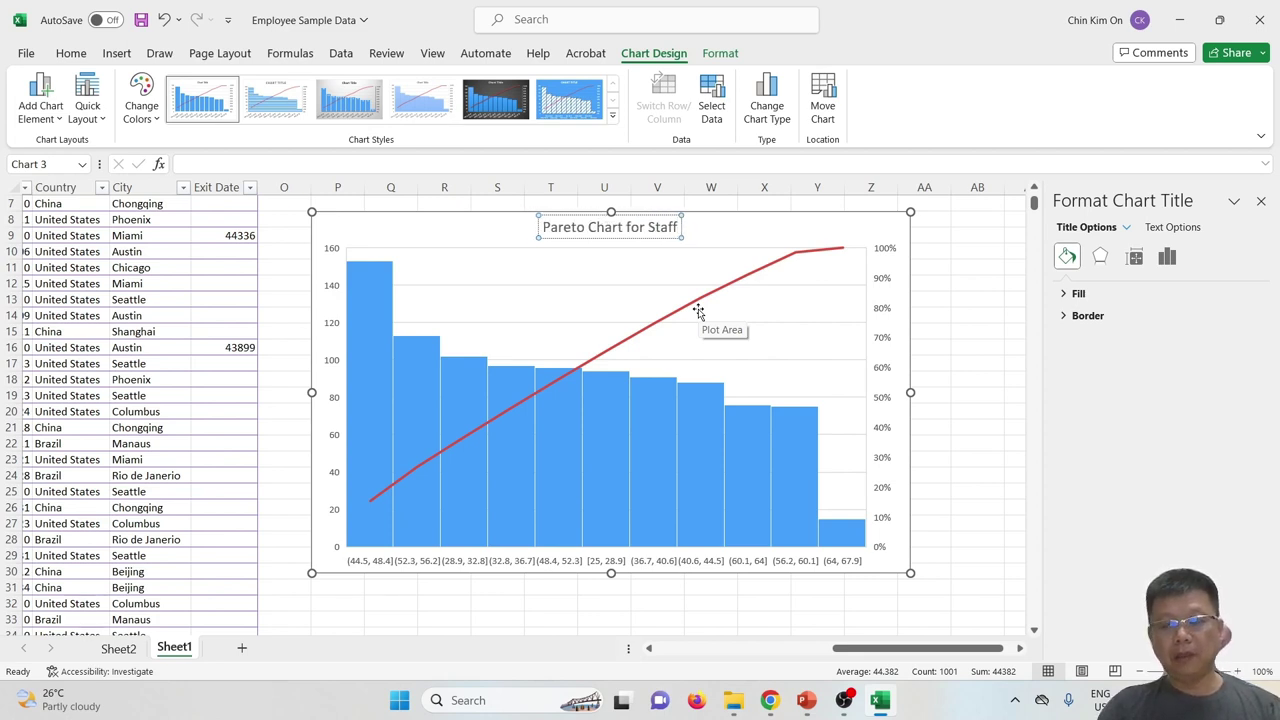
text( Ages)
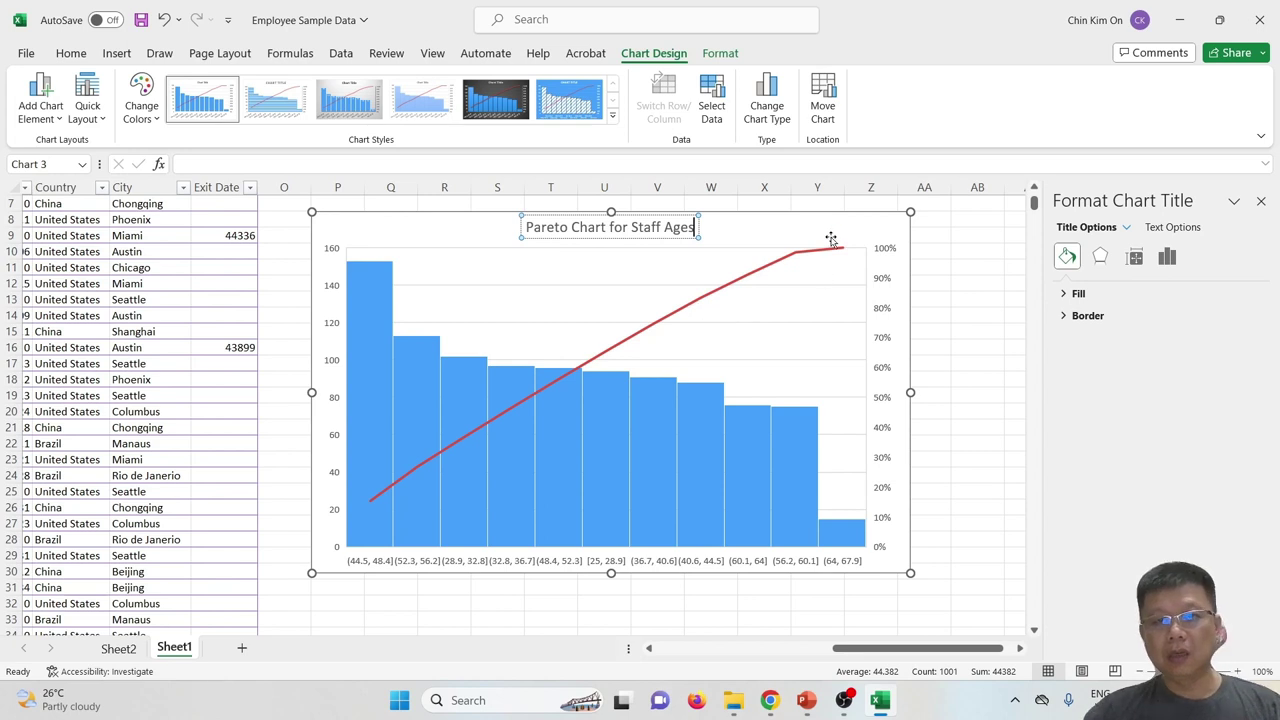
click(661, 228)
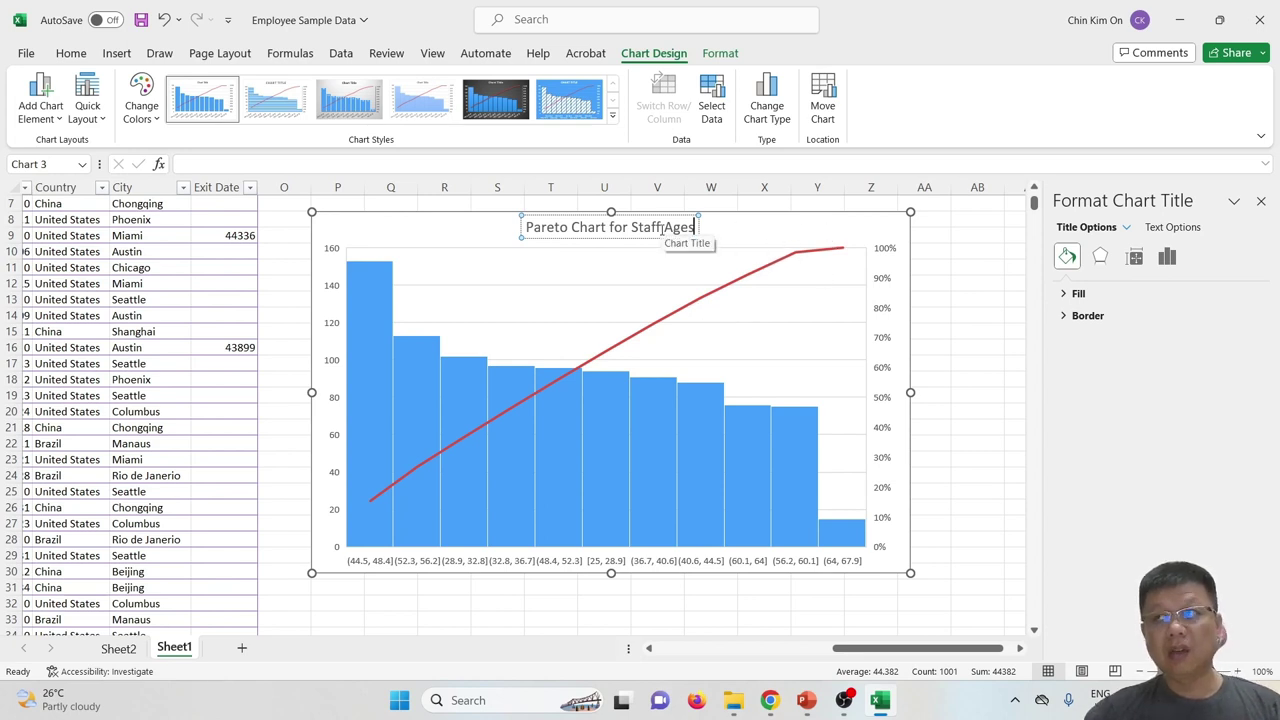
click(891, 487)
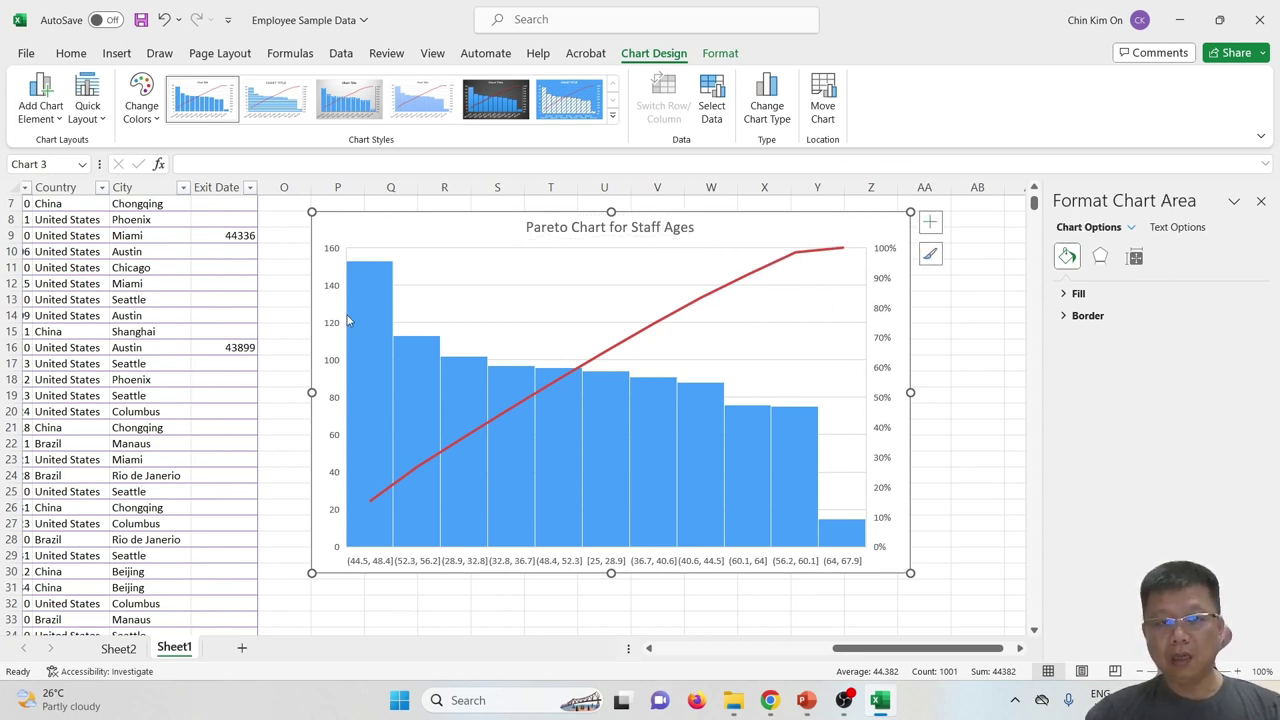
- Add axis titles, naming the left one 'Number of staffs' and the bottom 'Aange of Ages'
click(930, 222)
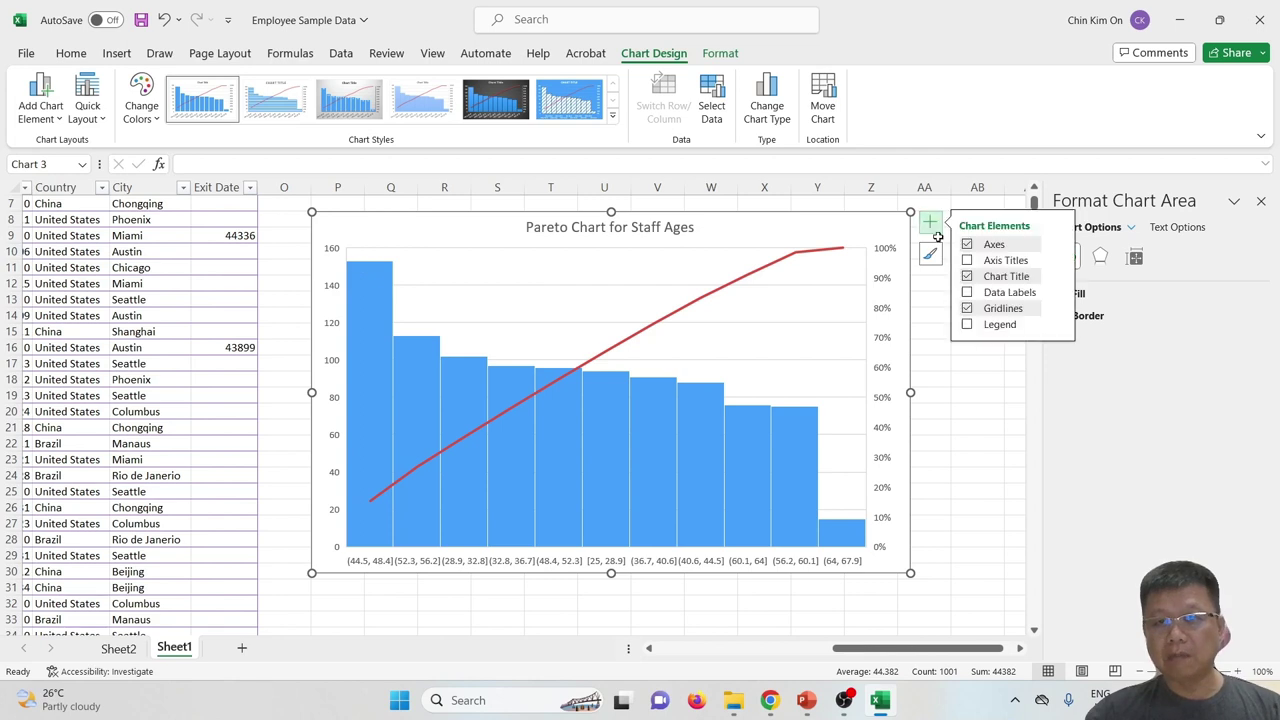
click(1012, 262)
click(329, 390)
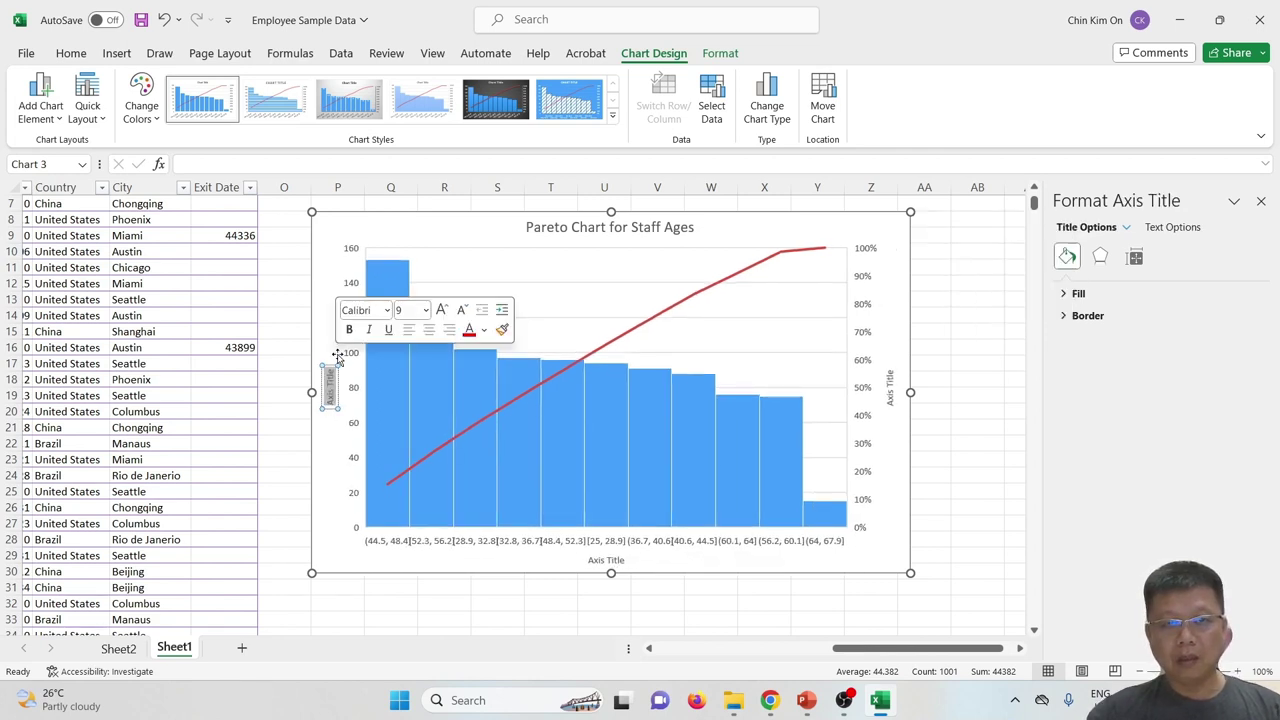
text(Number of staff)
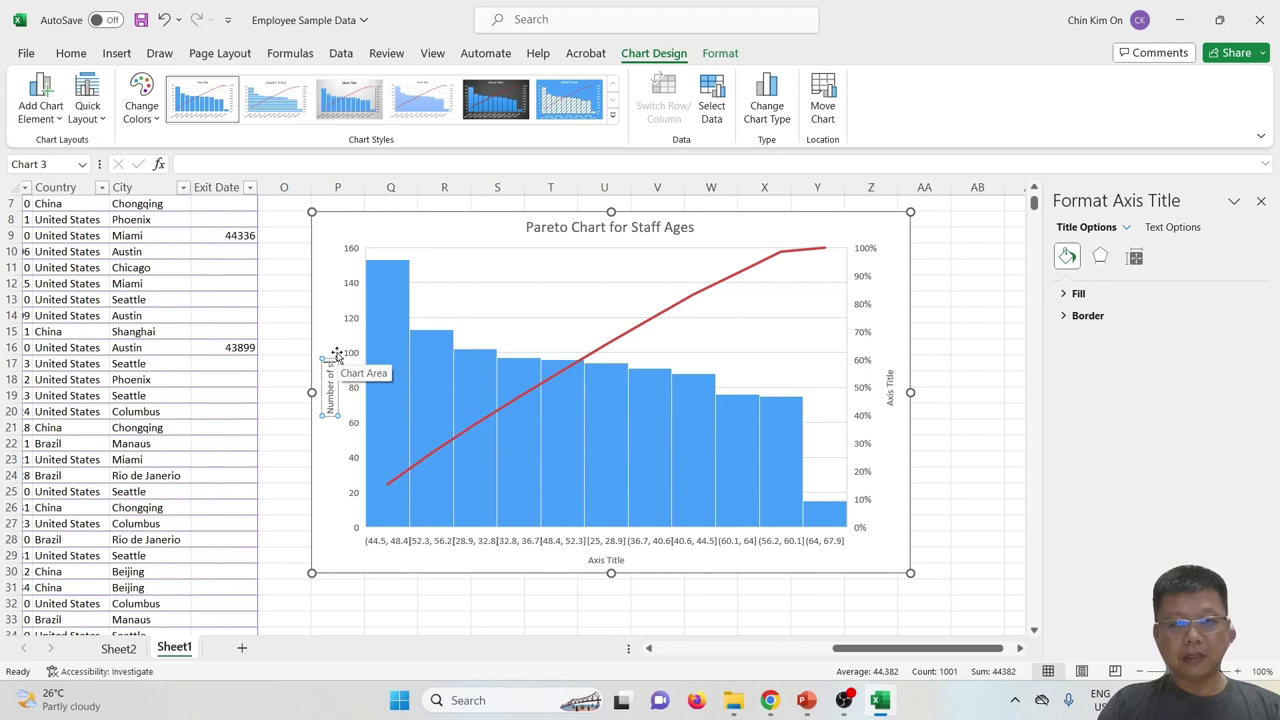
text(s)
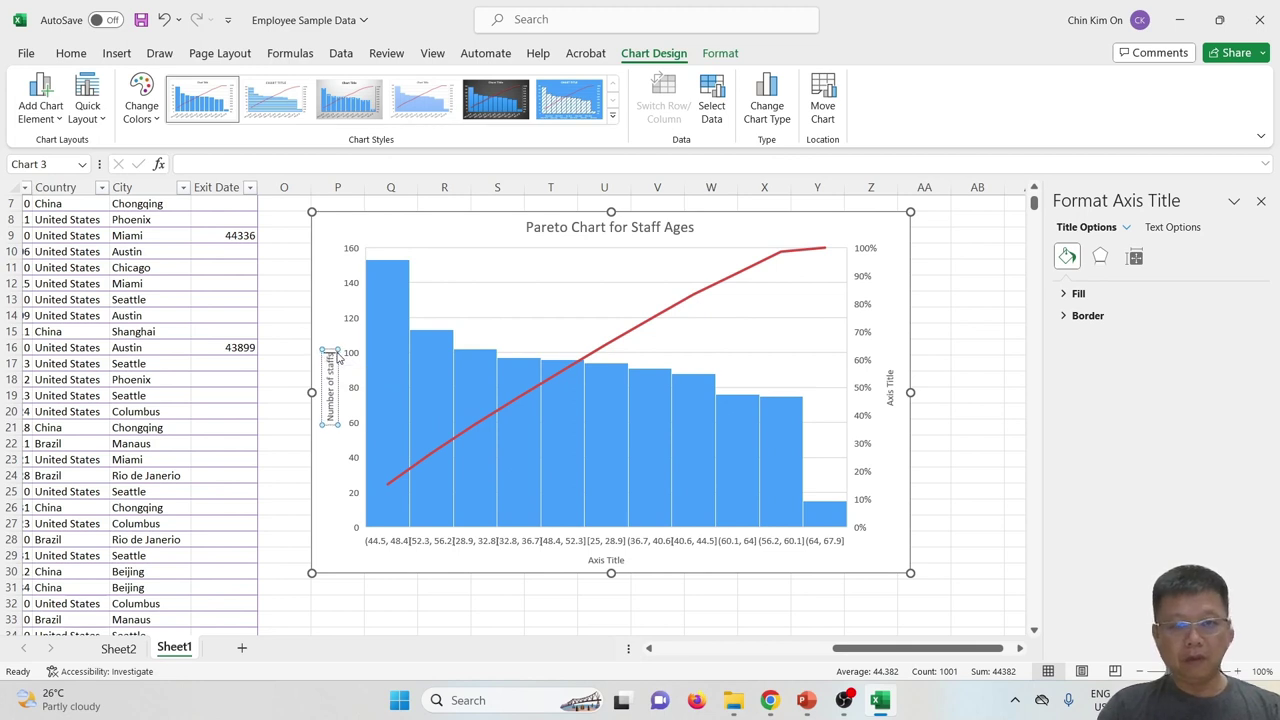
click(594, 562)
text(A)
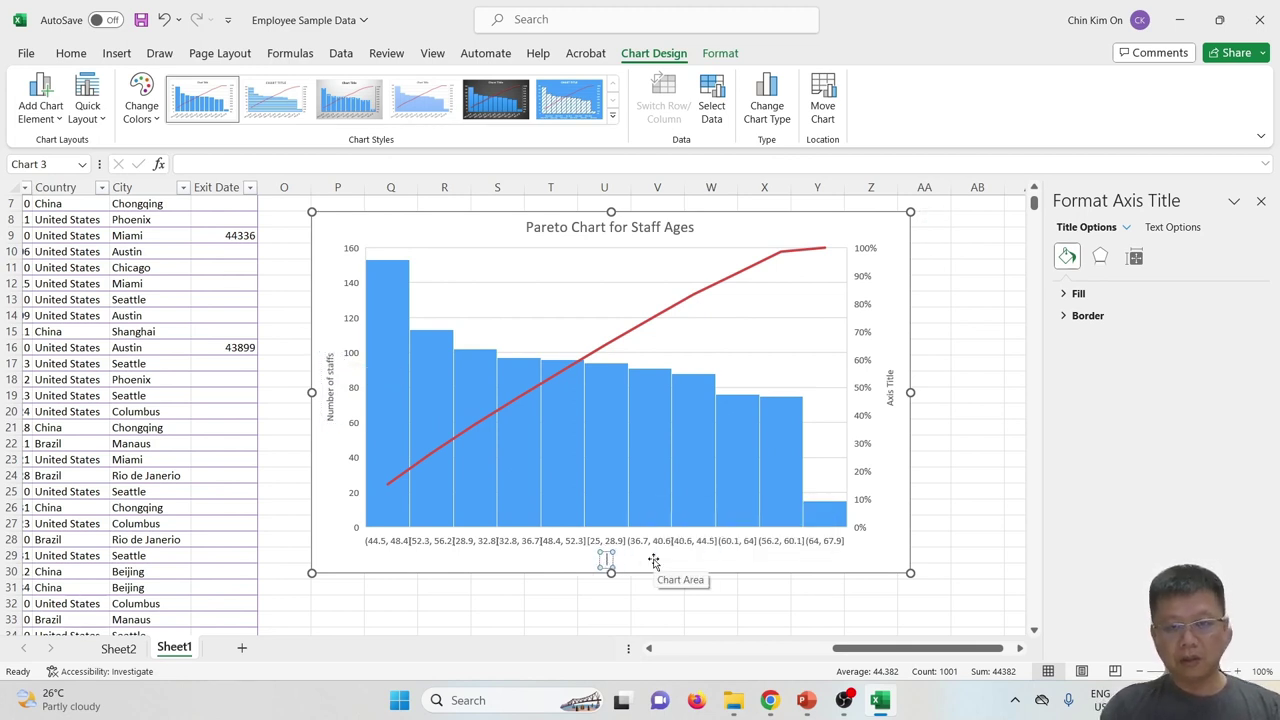
text(ange of A)
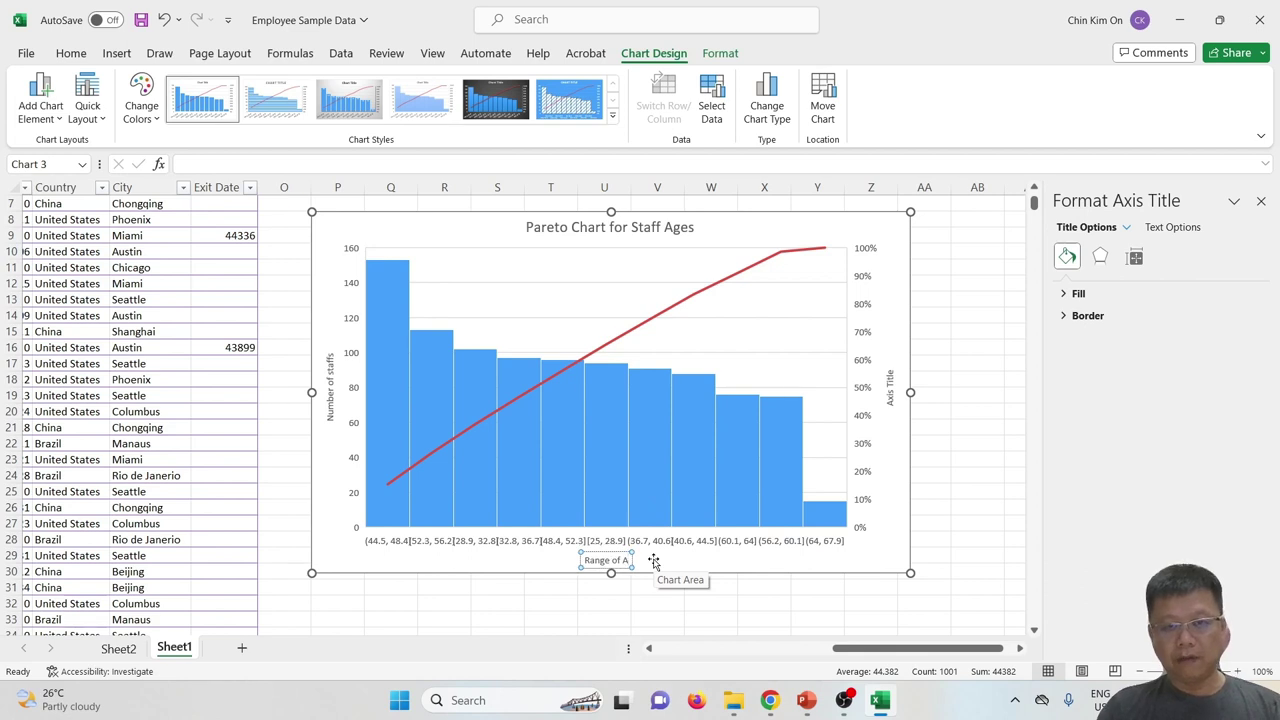
text(ges)
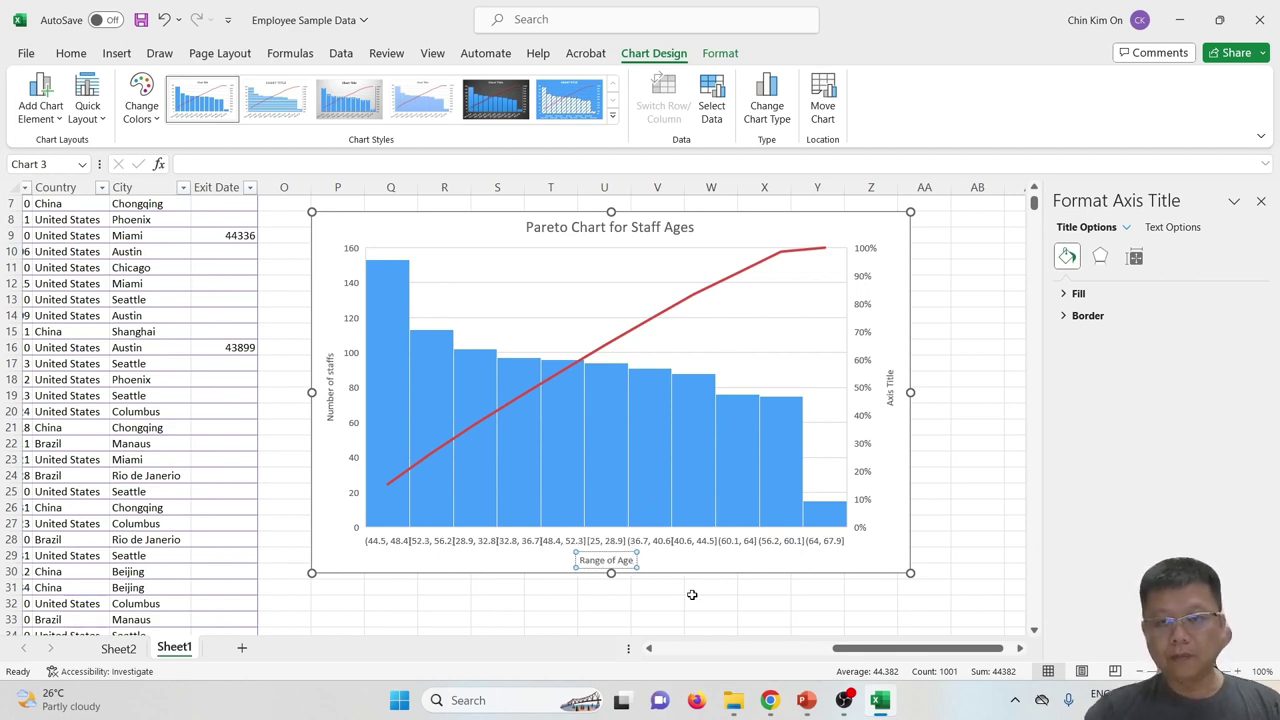
- Replace the secondary axis placeholder title with 'Total staff'
click(890, 392)
drag(890, 397, 899, 346)
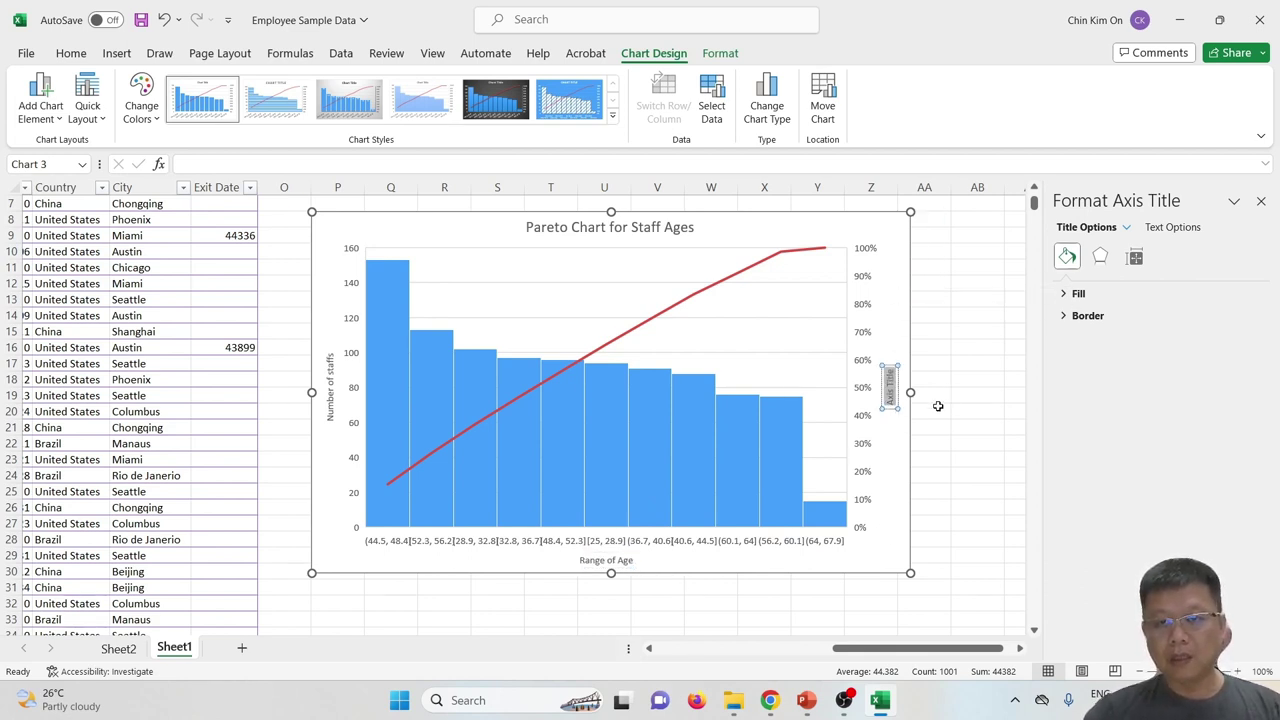
key(Delete)
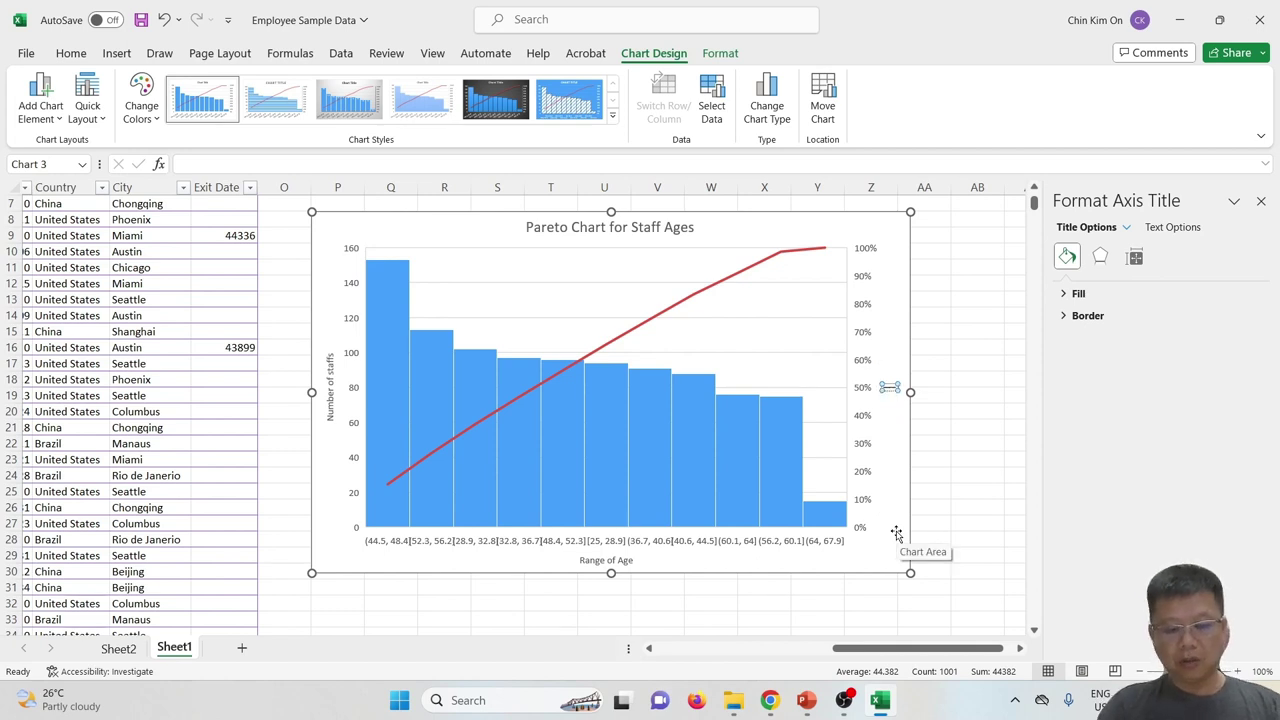
text(Total staff)
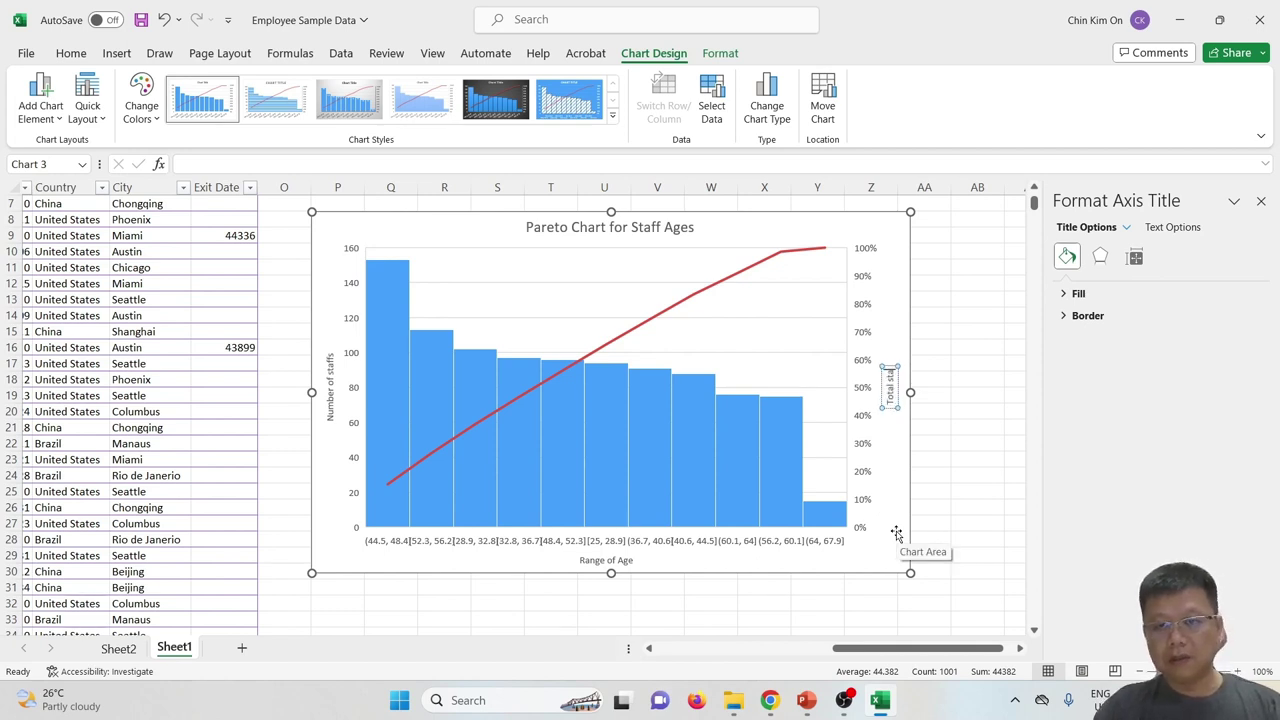
click(910, 470)
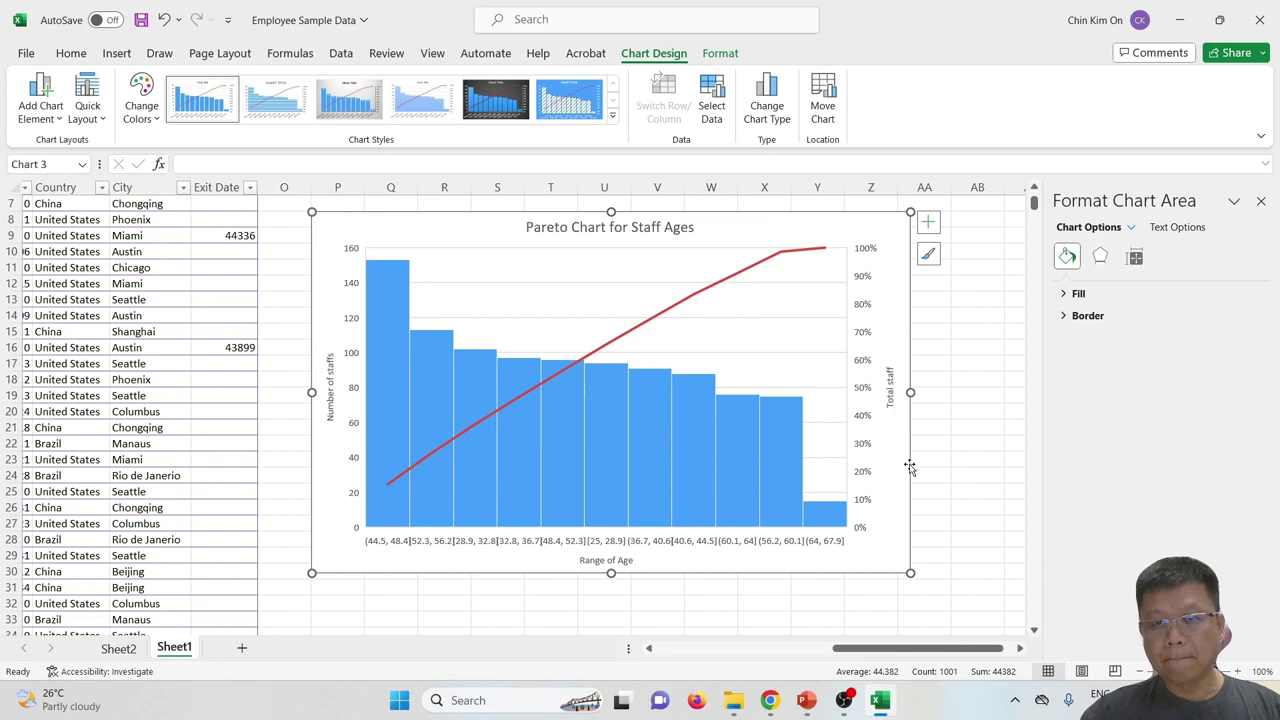
click(890, 396)
click(331, 380)
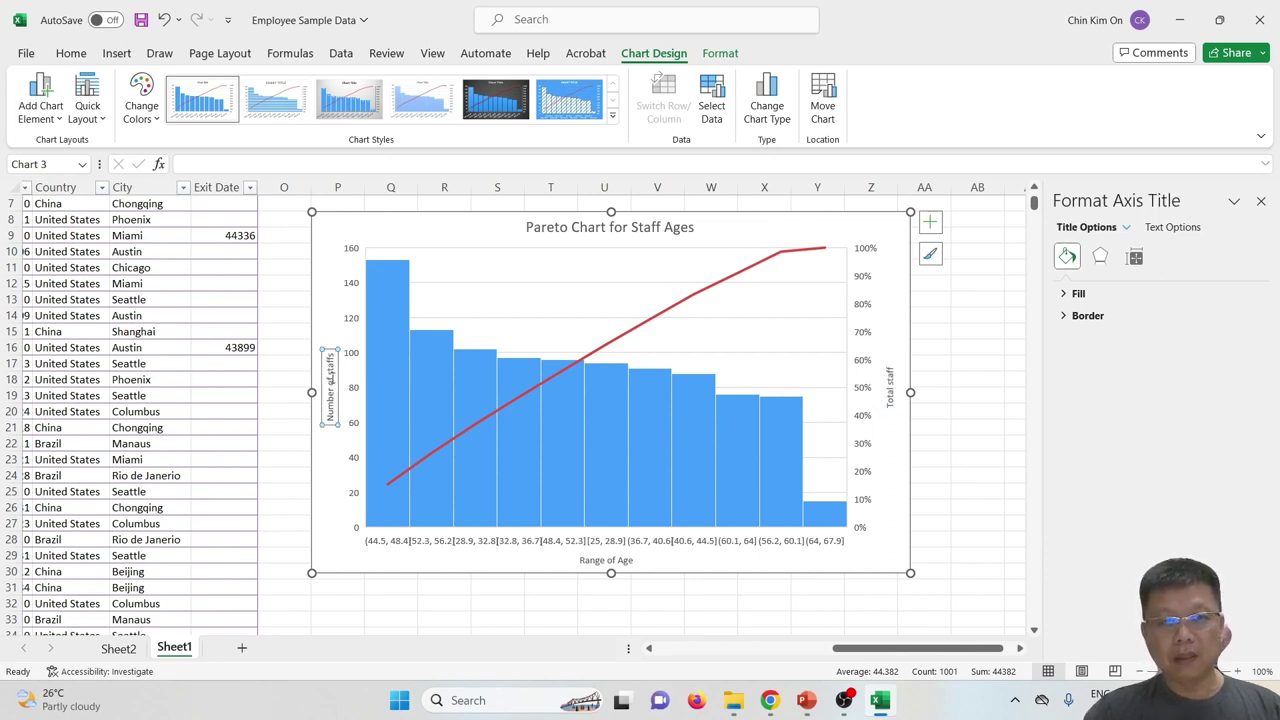
click(612, 561)
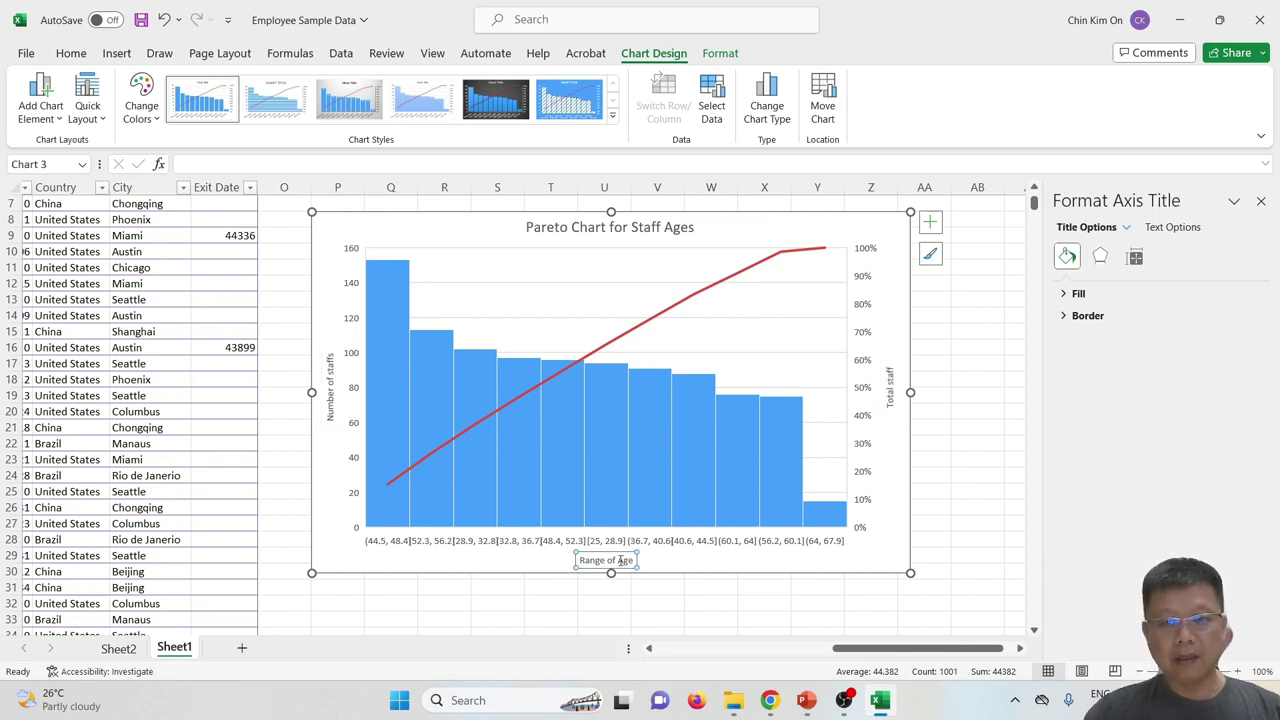
- Set the Range of Age, Total staff and Number of staffs axis titles to 11 pt
click(72, 54)
click(249, 84)
click(249, 84)
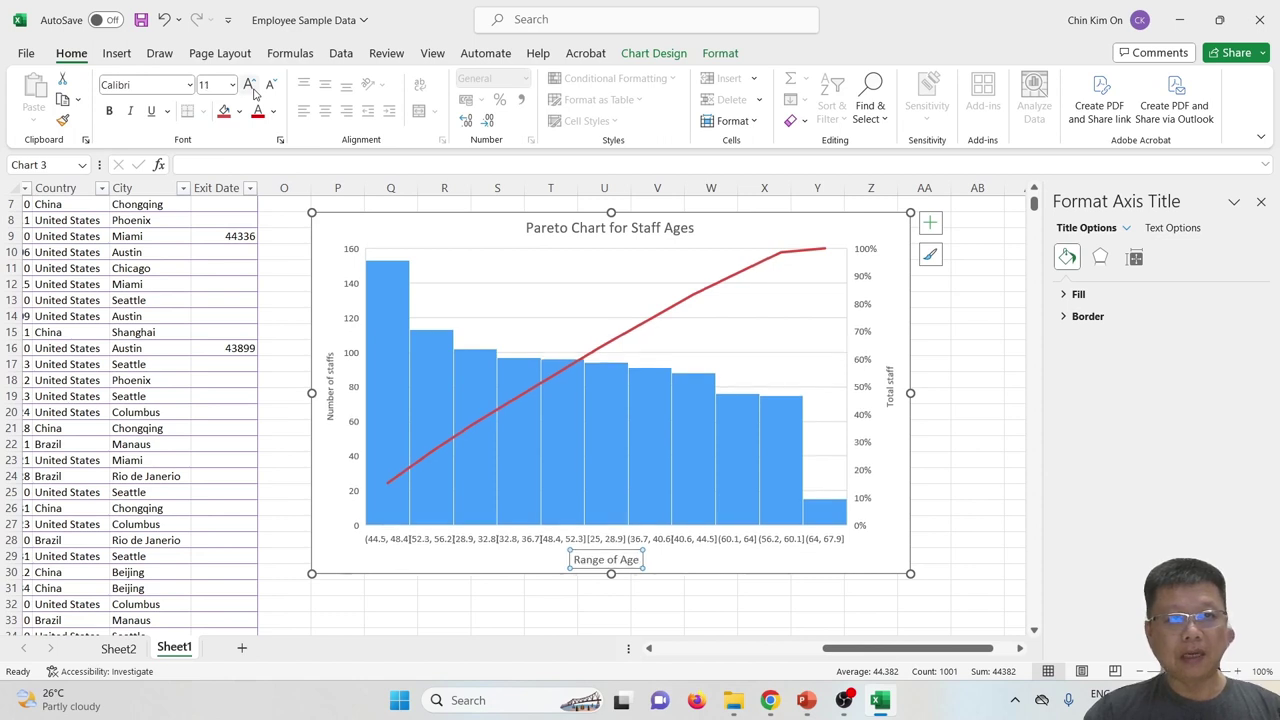
click(887, 384)
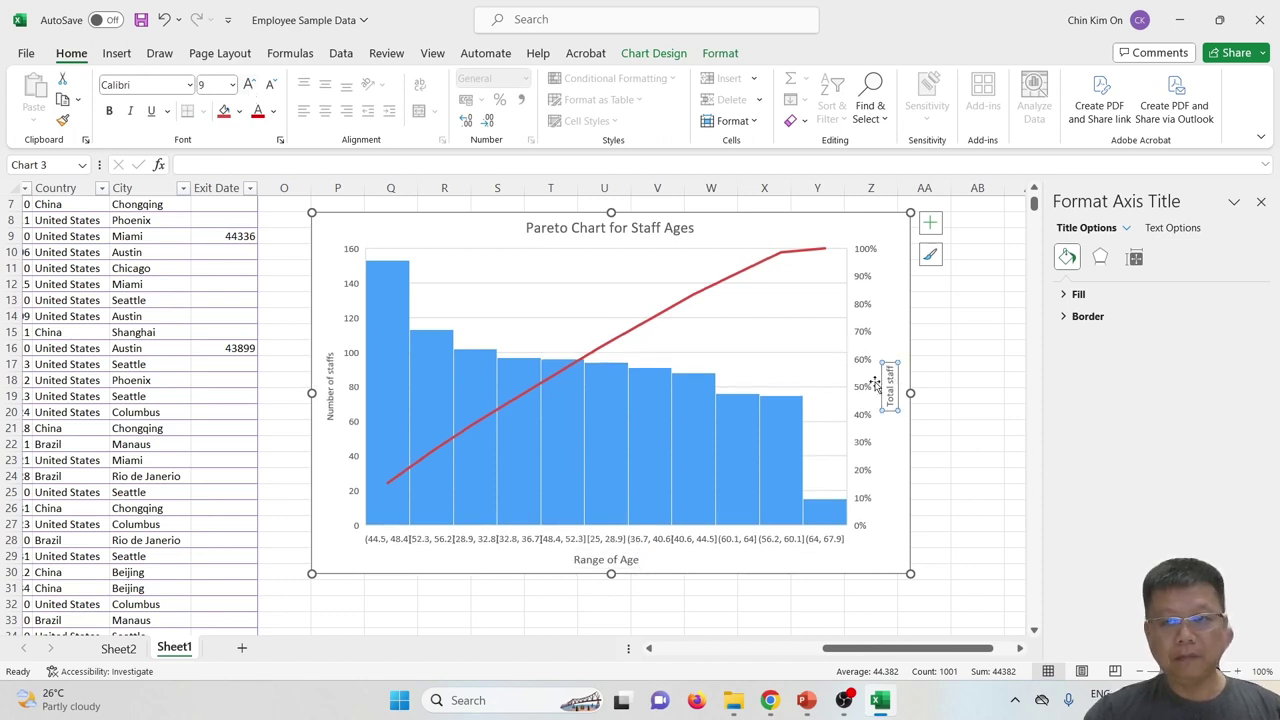
click(209, 87)
text(11)
key(Return)
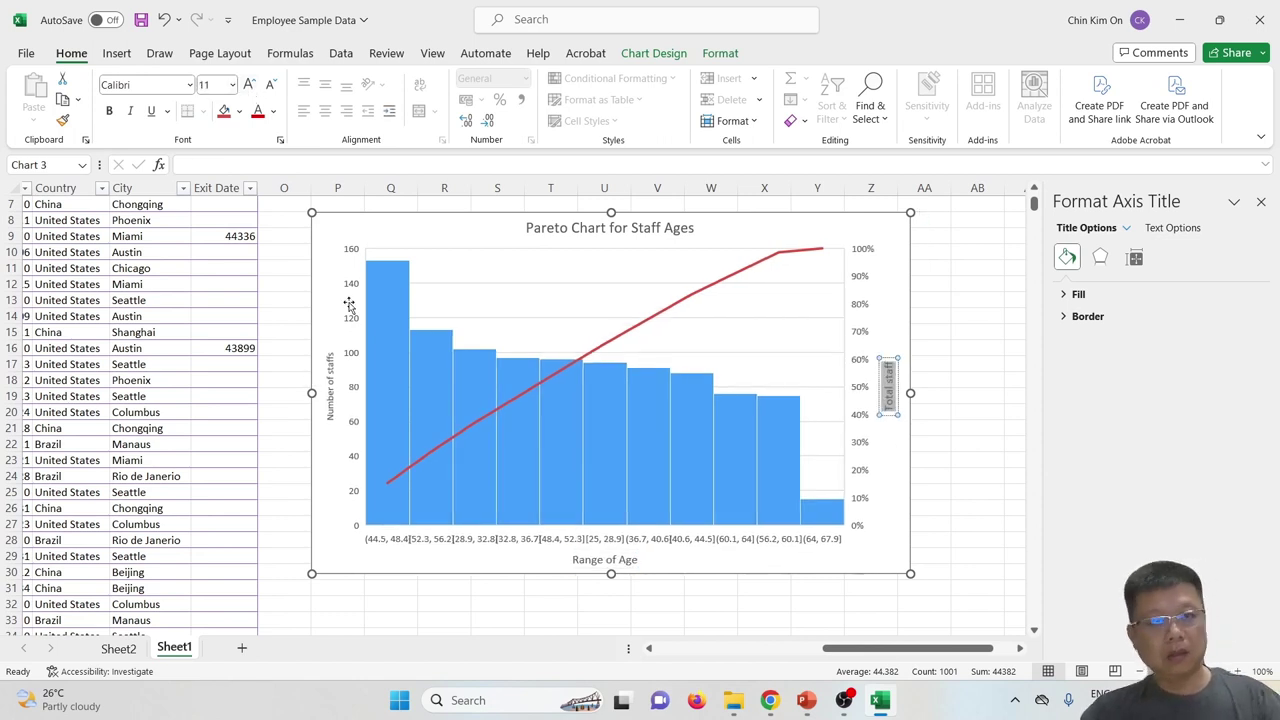
click(333, 385)
click(209, 87)
text(1)
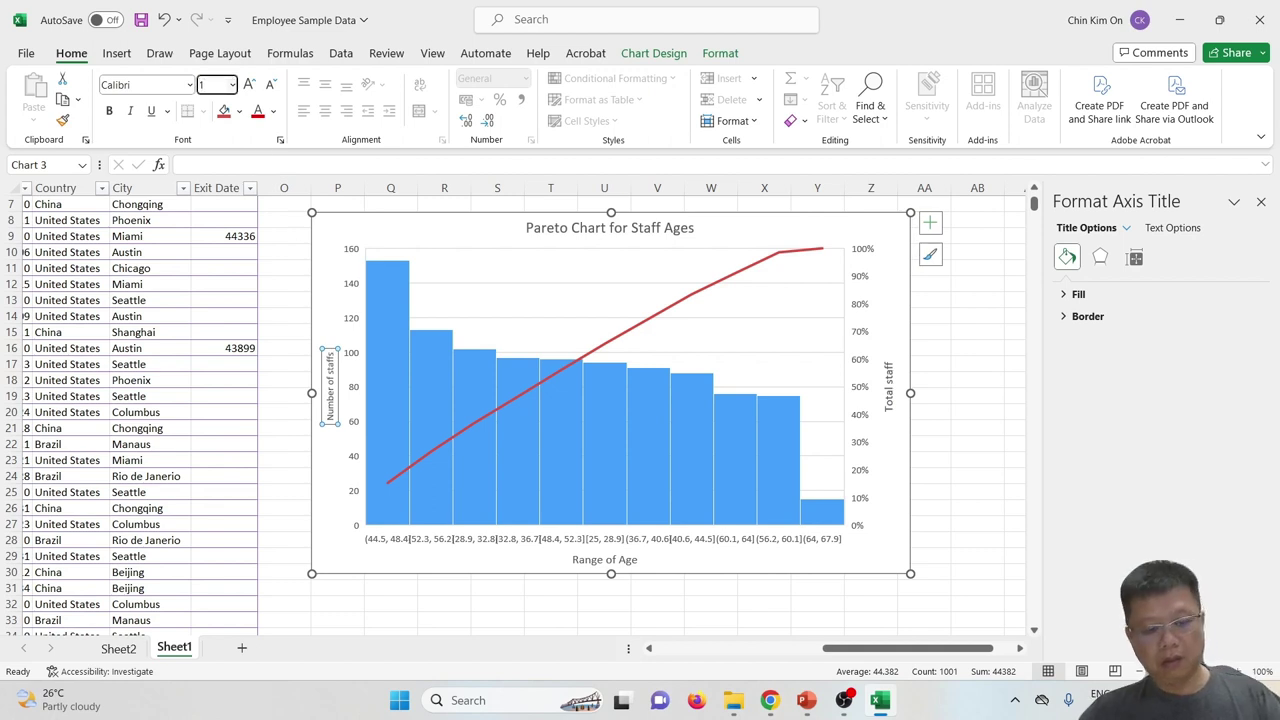
text(1)
key(Return)
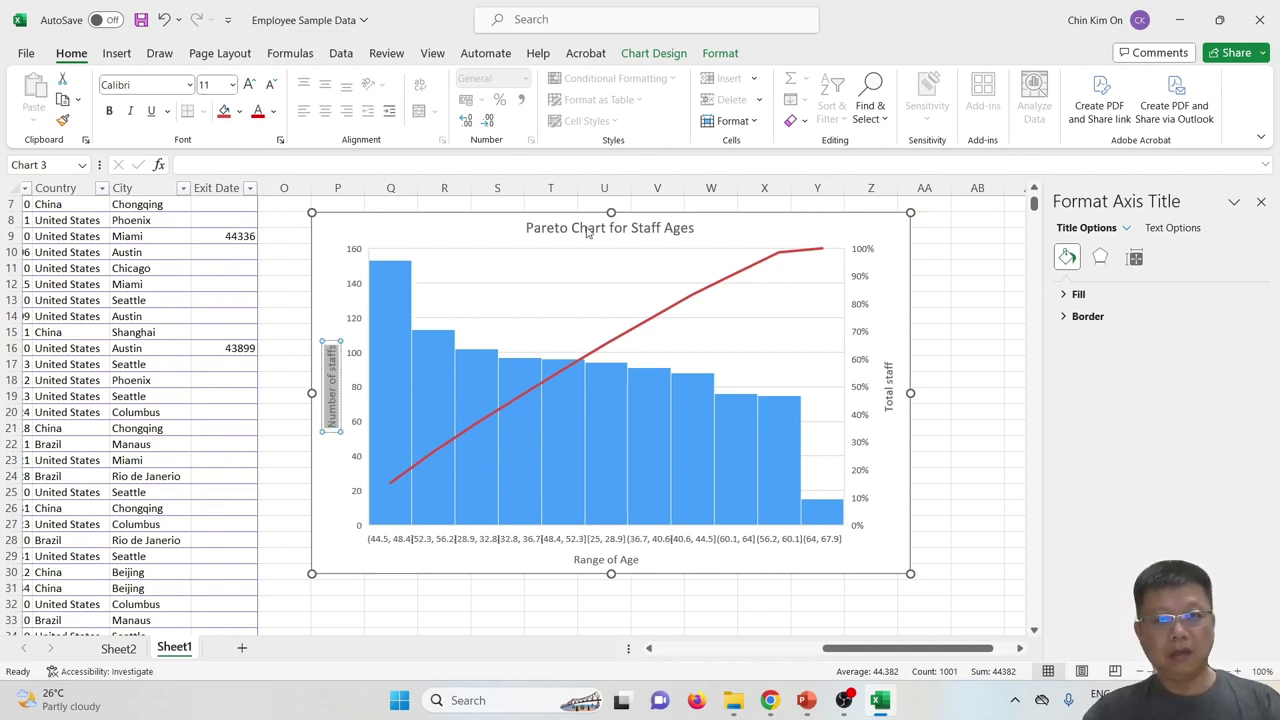
- Increase the chart title font size to 20 pt
click(586, 229)
click(250, 85)
click(251, 86)
click(251, 86)
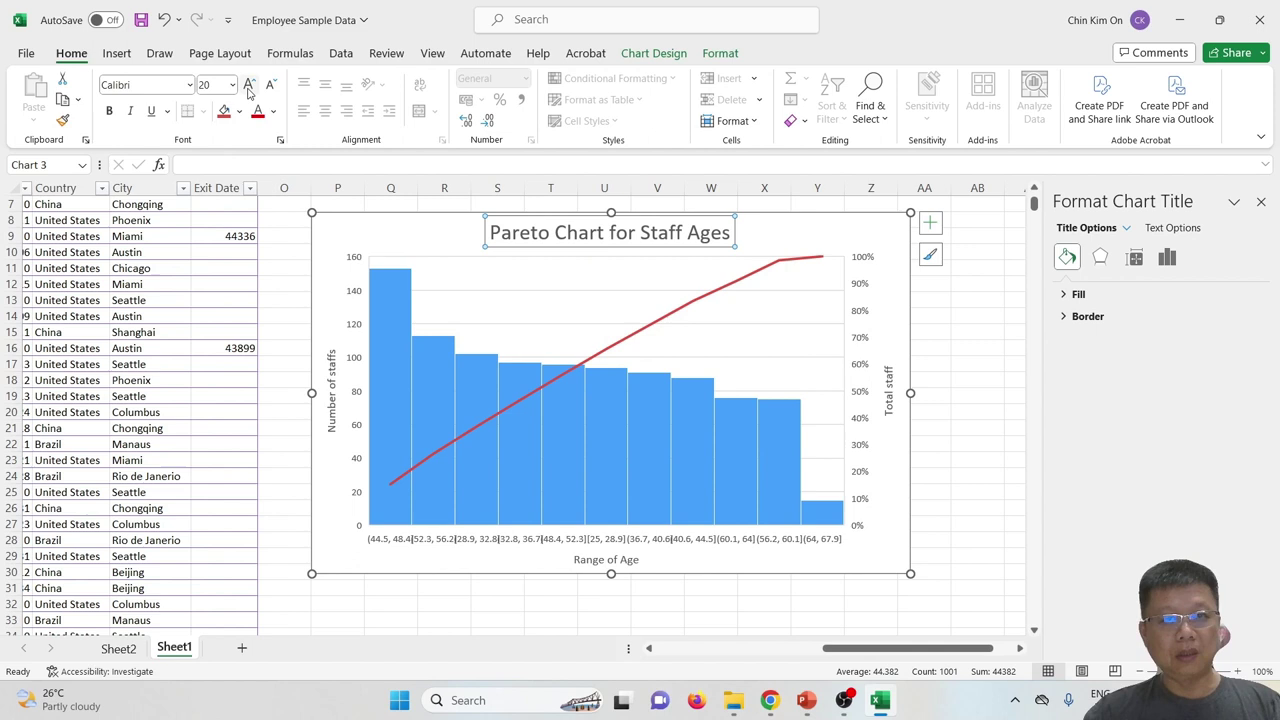
click(868, 548)
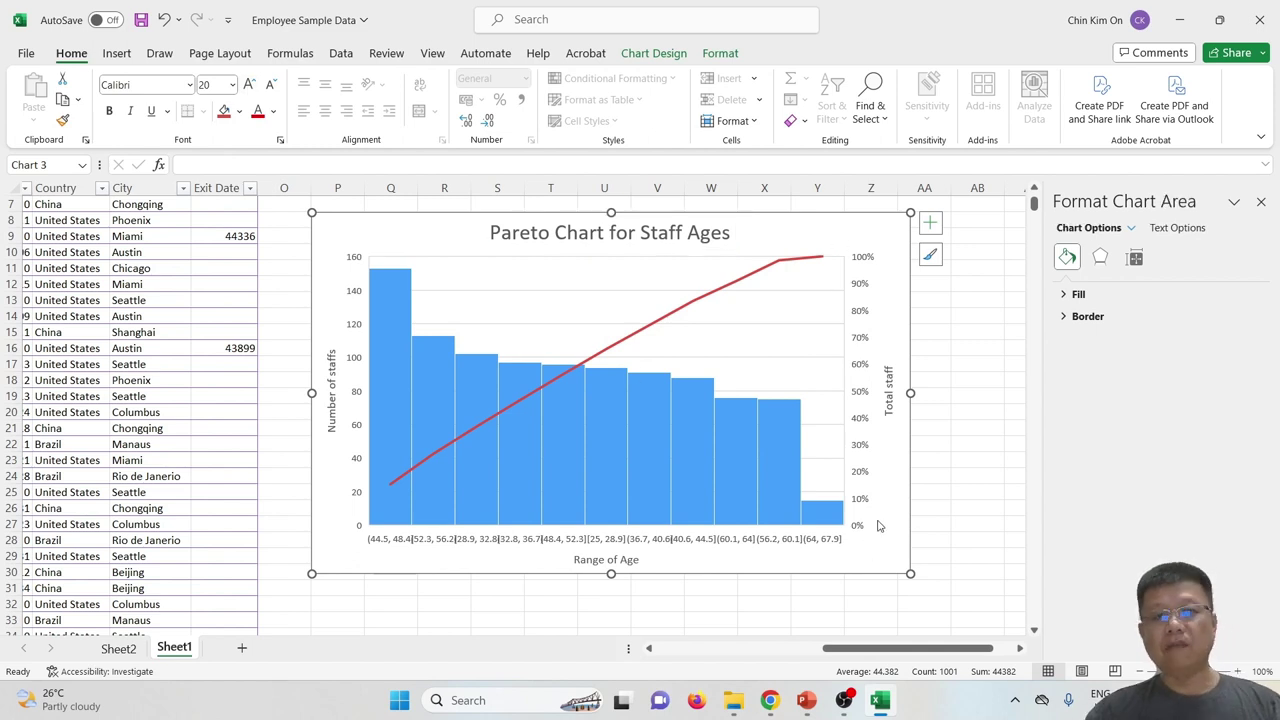
click(962, 457)
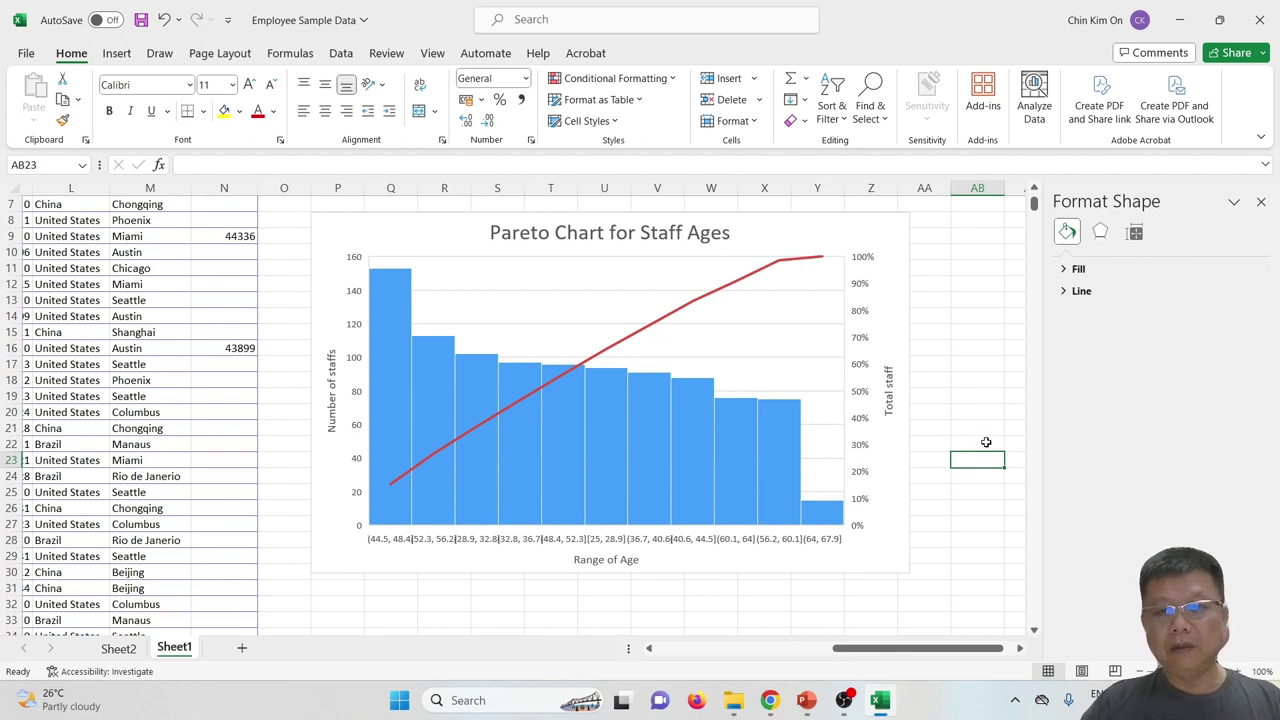
- Turn on Data Labels so the bars show counts from 153 down to 15
click(899, 342)
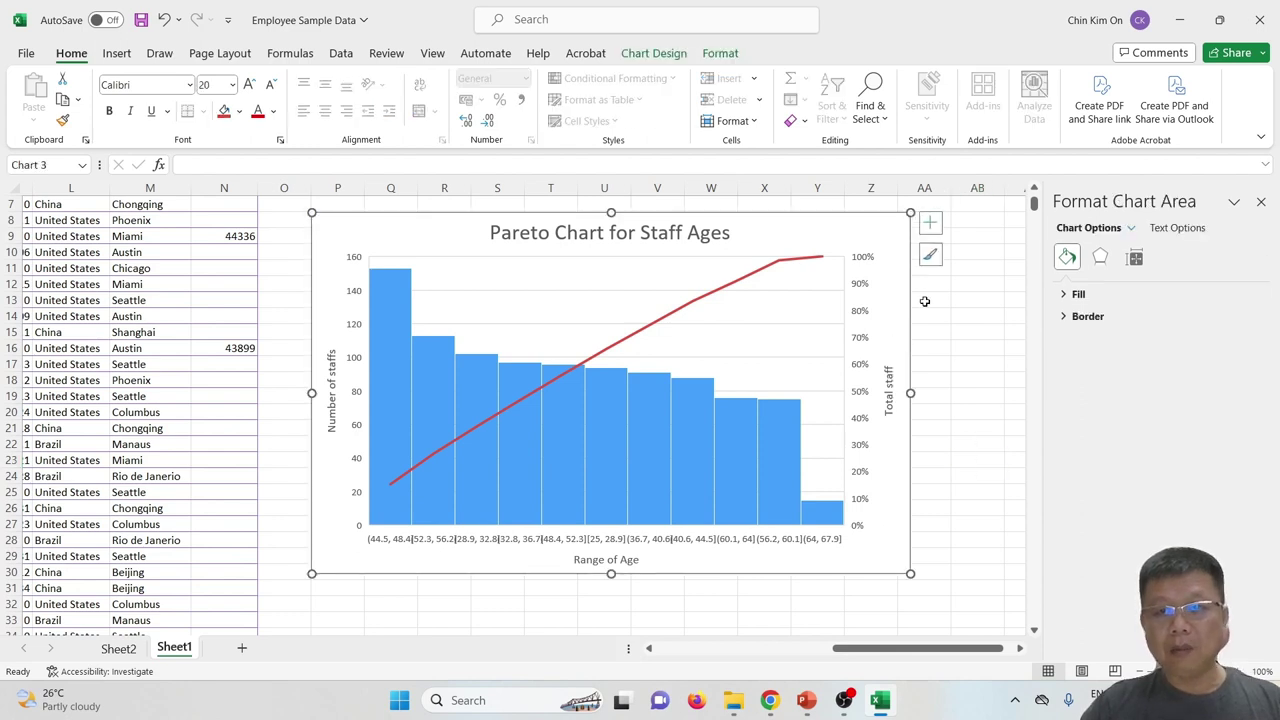
click(930, 222)
click(967, 295)
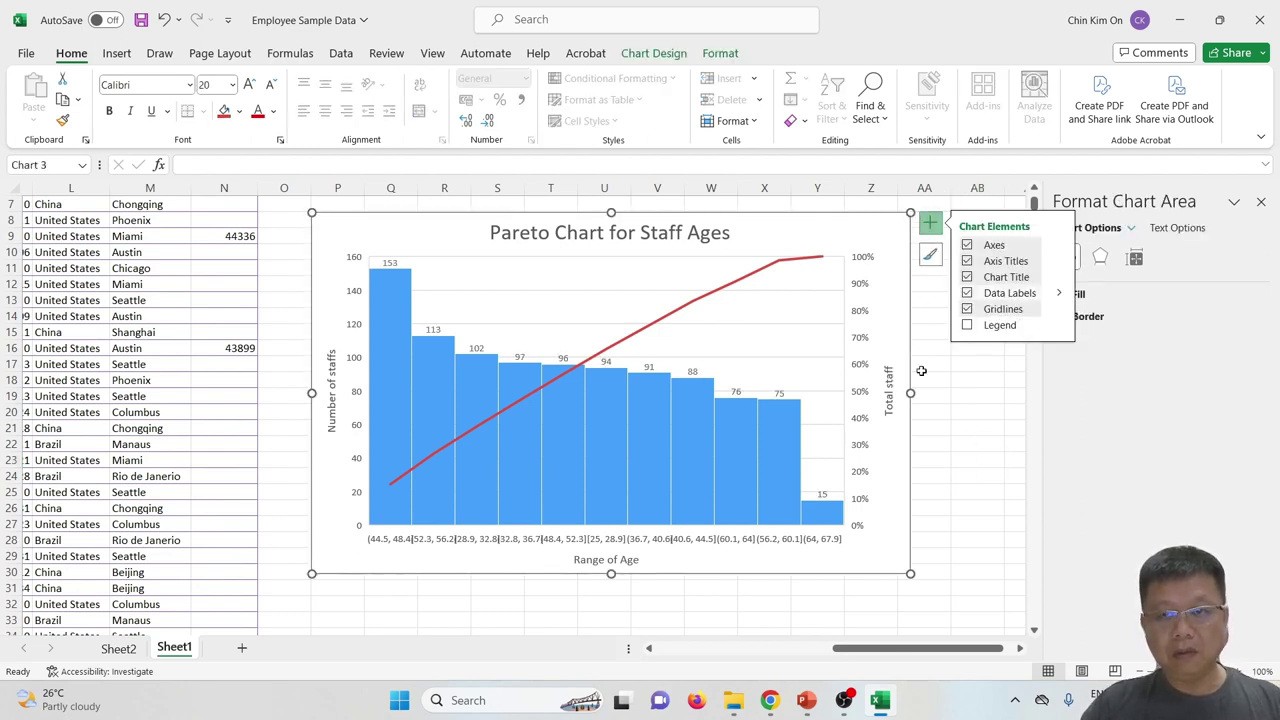
click(931, 538)
click(944, 462)
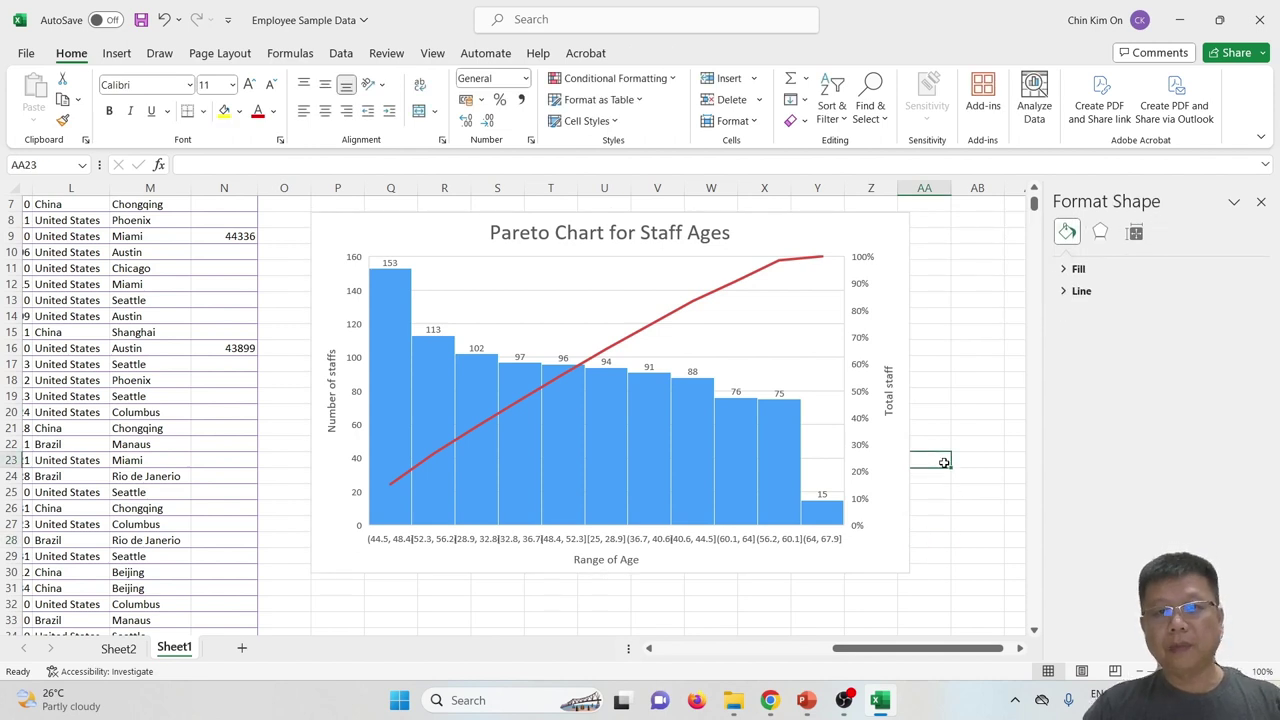
click(776, 264)
- Make the Pareto line dashed, then change its dash type back to solid
click(929, 224)
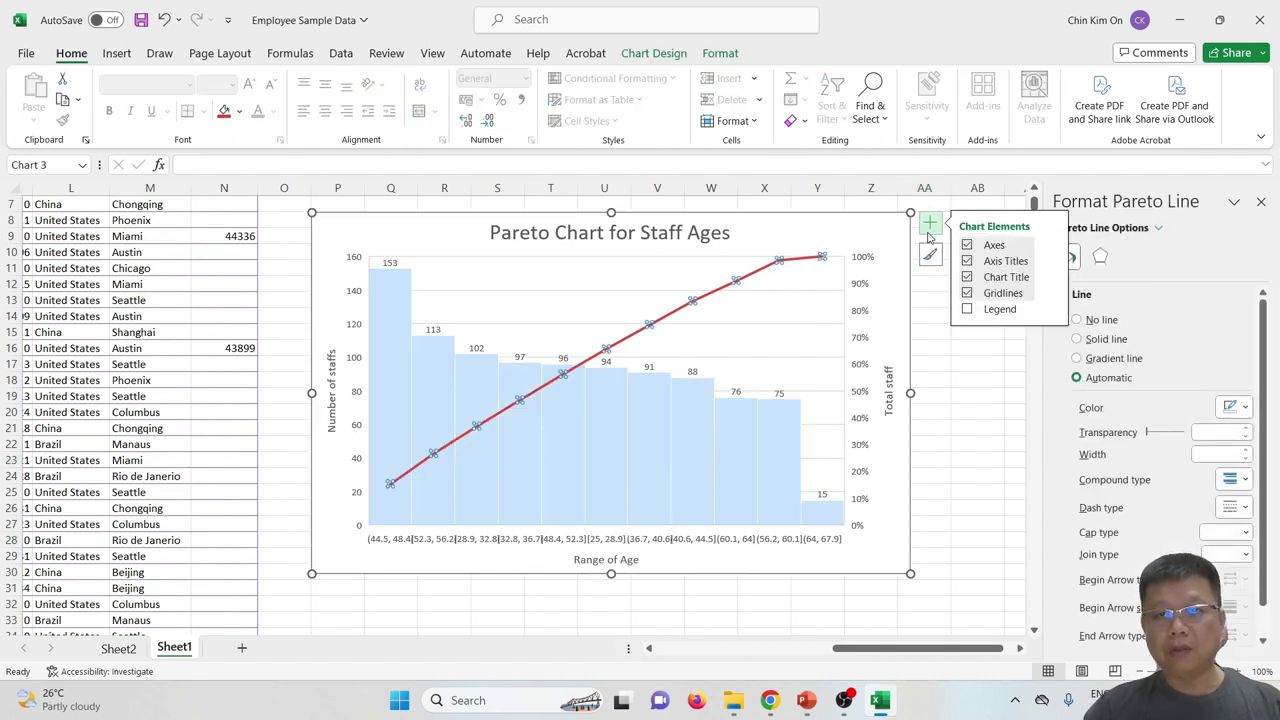
click(1015, 447)
click(780, 262)
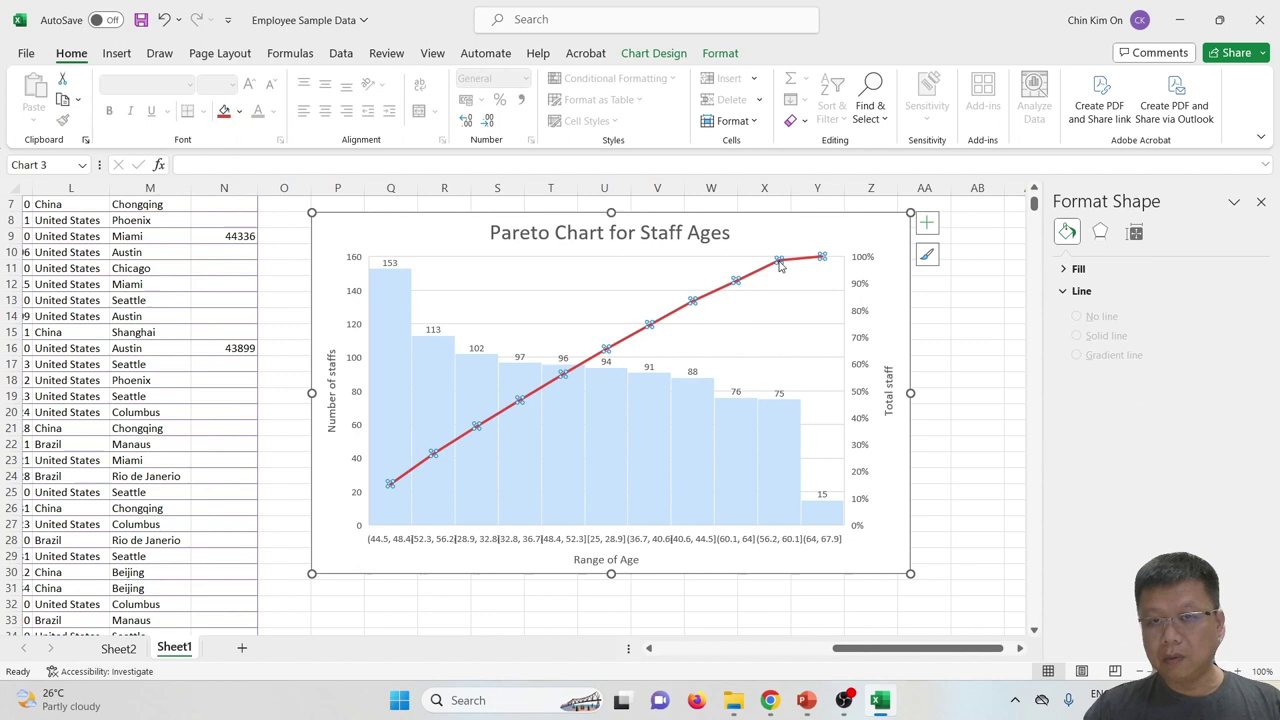
scroll(1263, 437, down, 1)
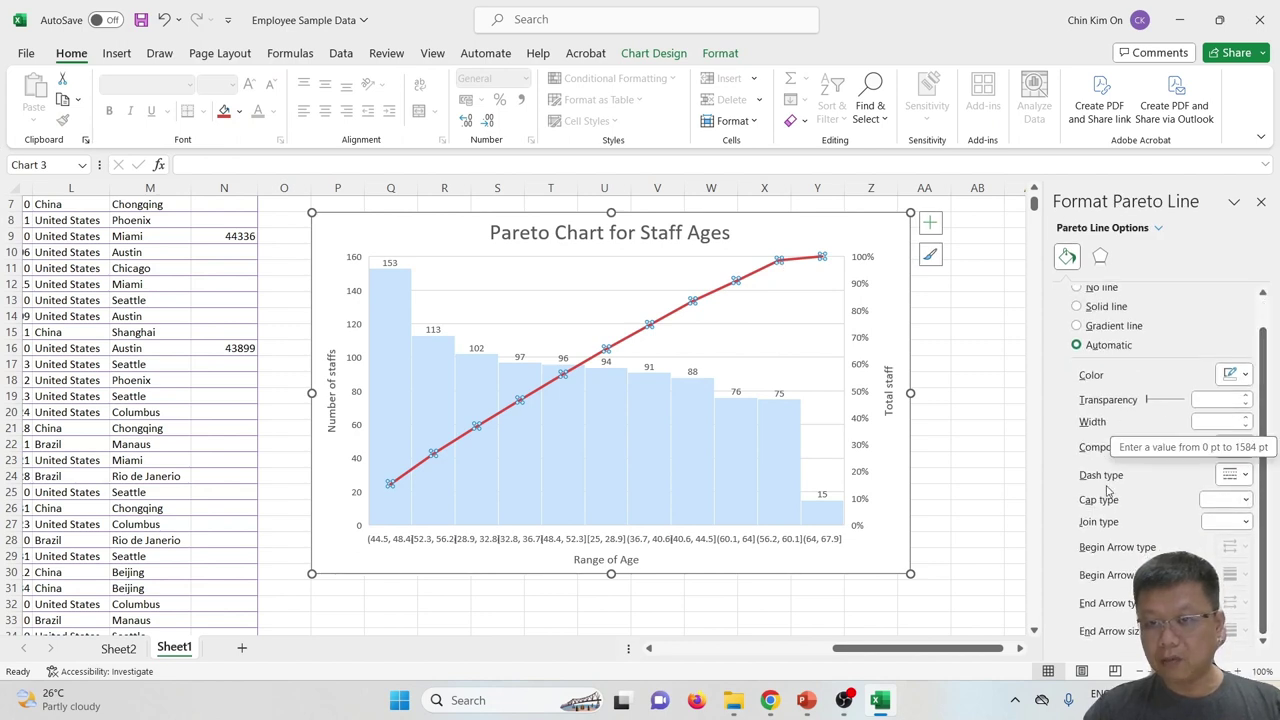
click(1230, 474)
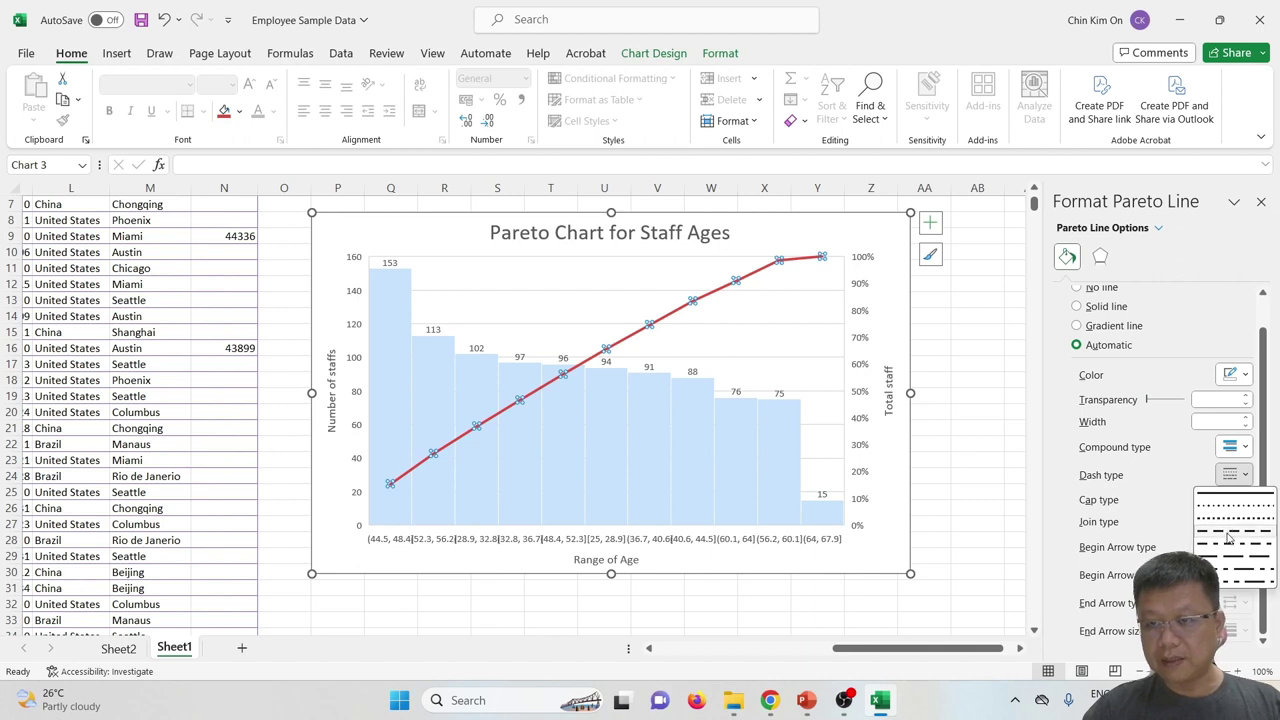
click(1235, 512)
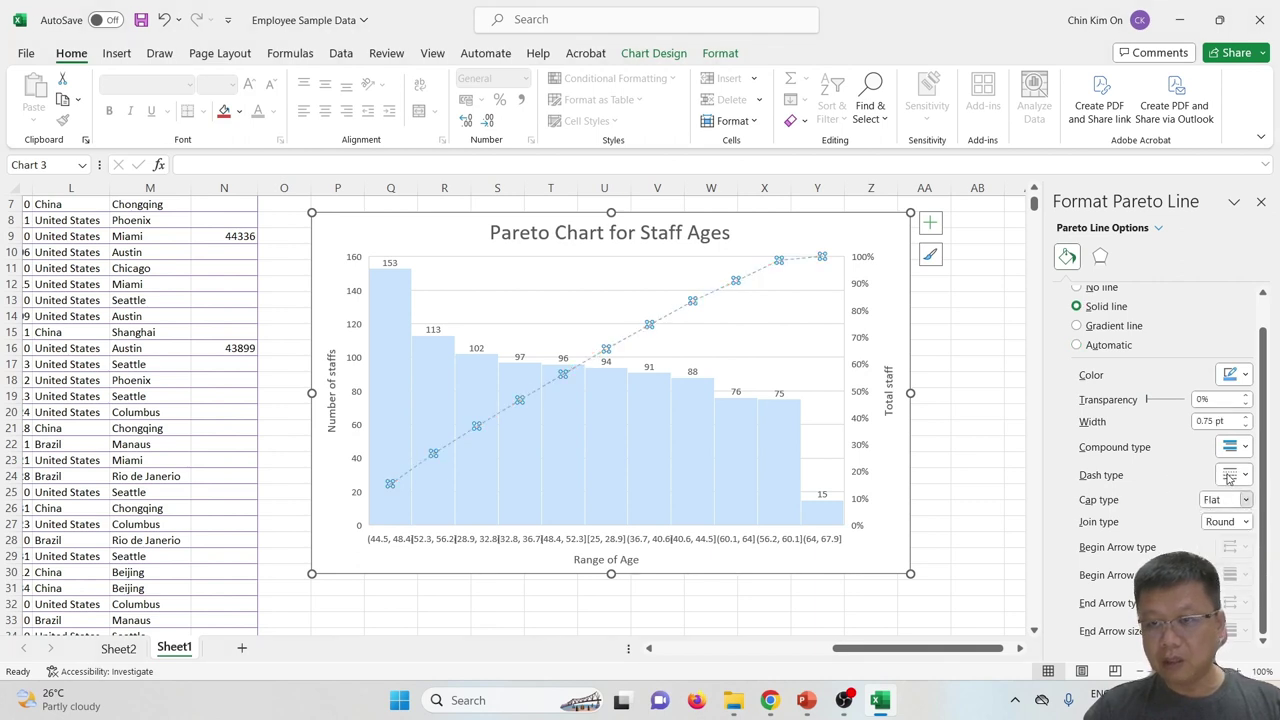
click(1231, 474)
click(1222, 495)
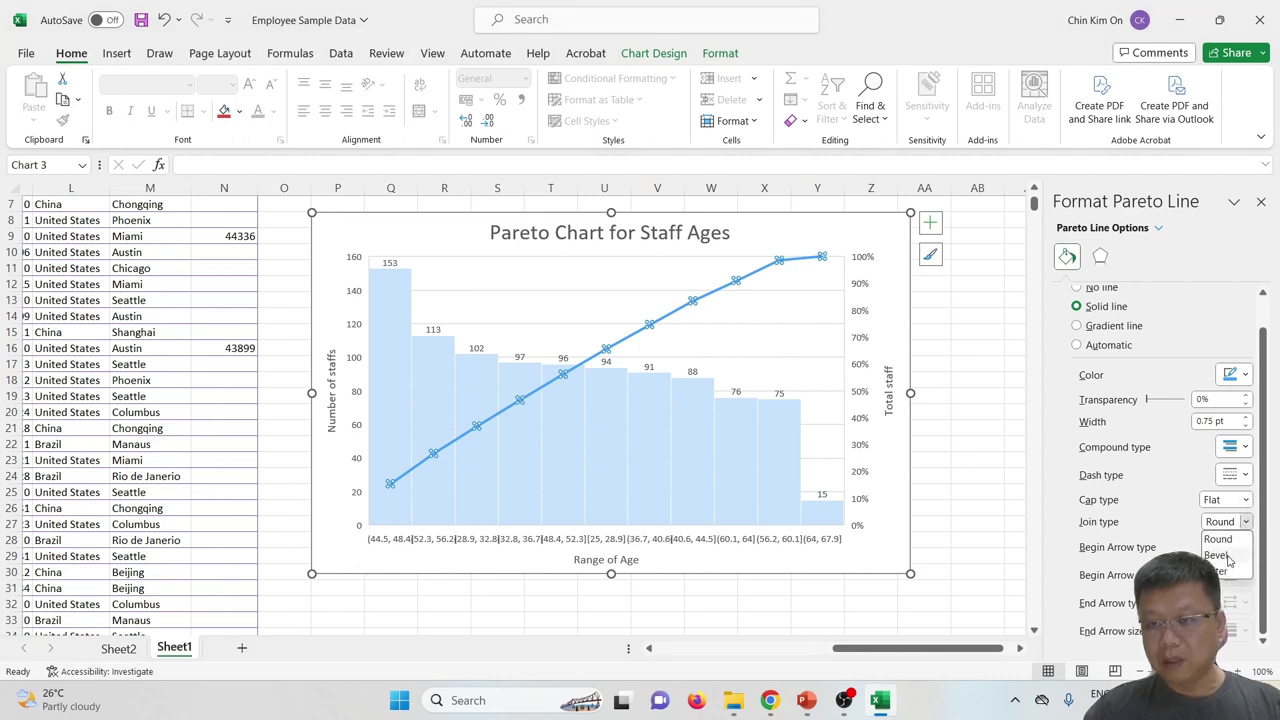
click(982, 420)
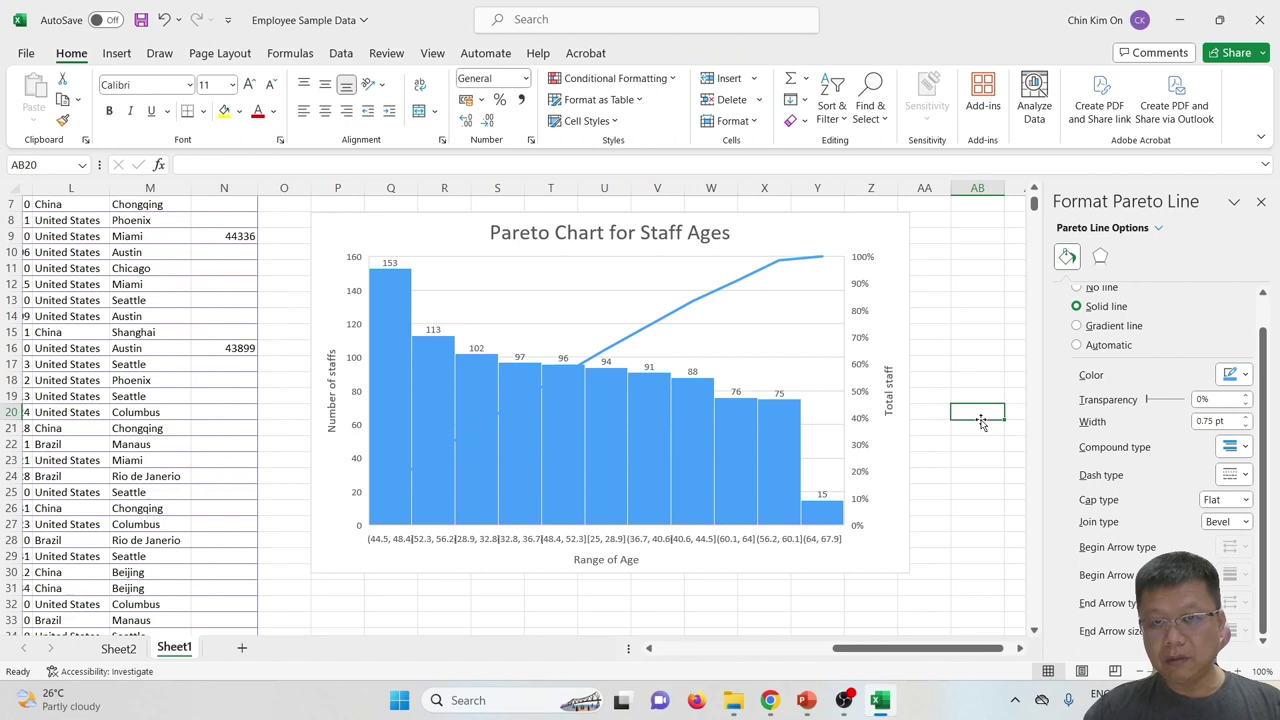
- Apply a compound line style to the plot area border and deselect the chart
click(737, 286)
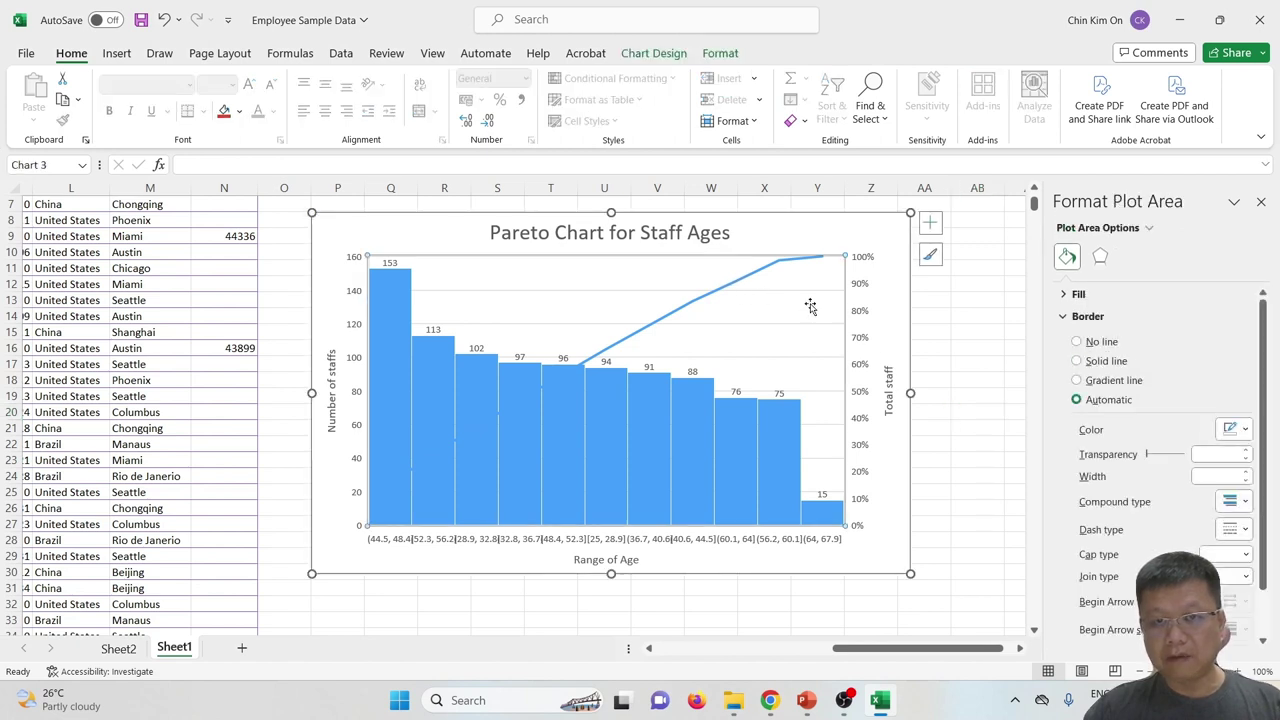
click(1232, 501)
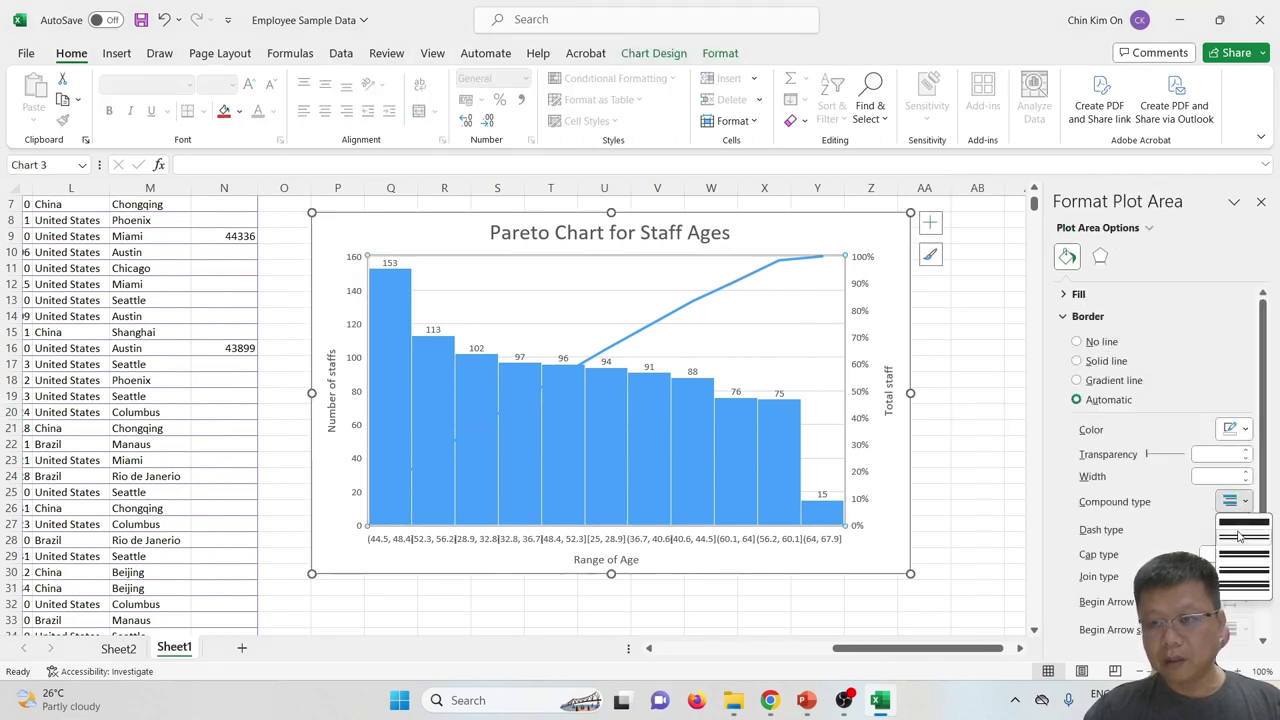
click(1238, 537)
click(954, 397)
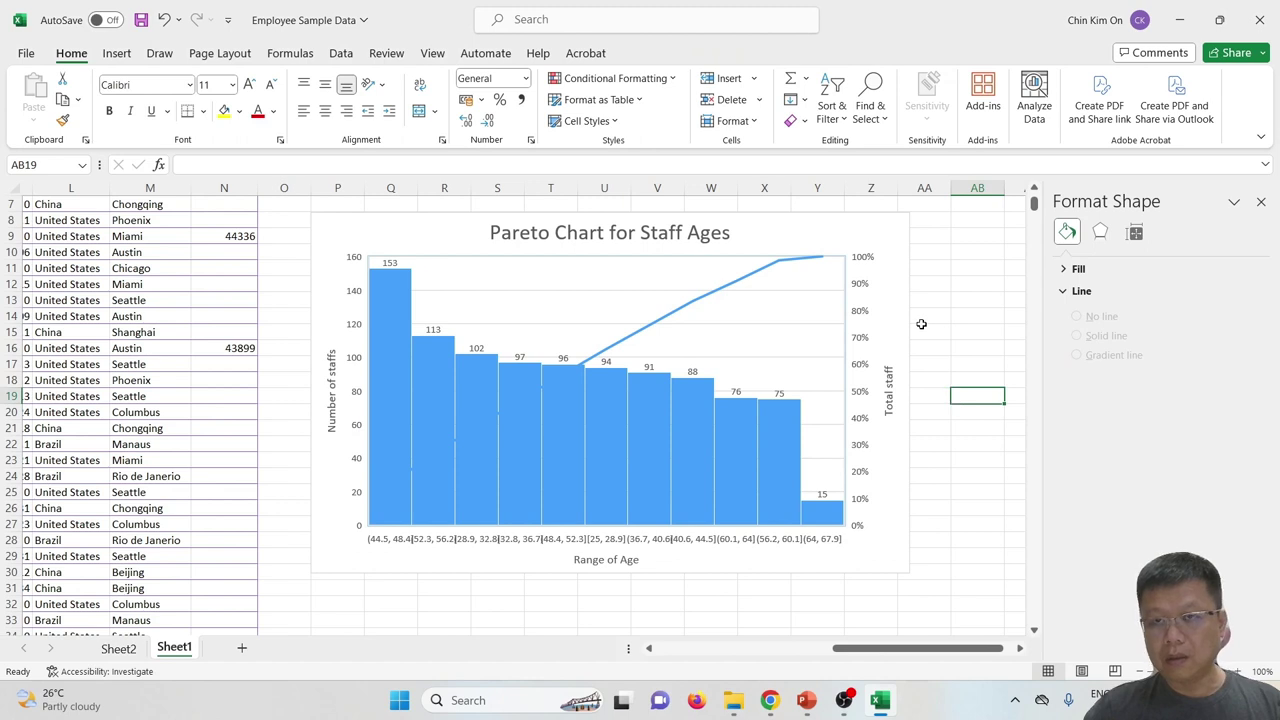
click(971, 312)
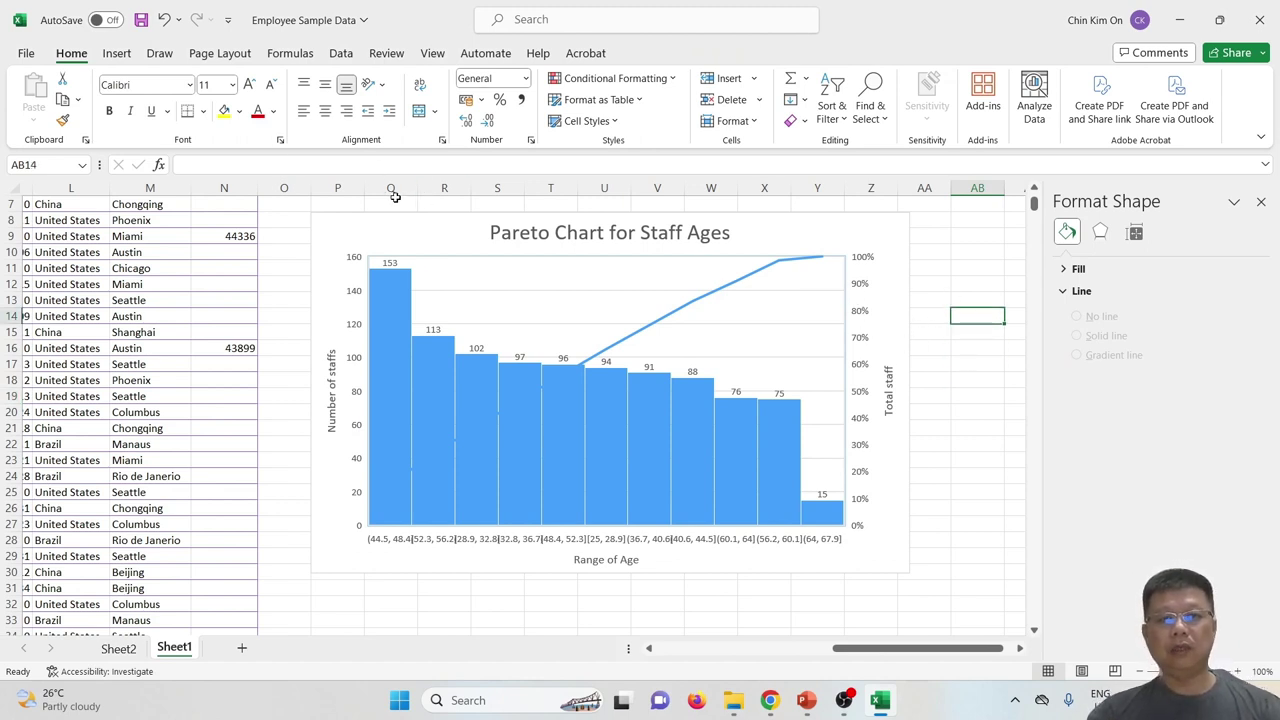